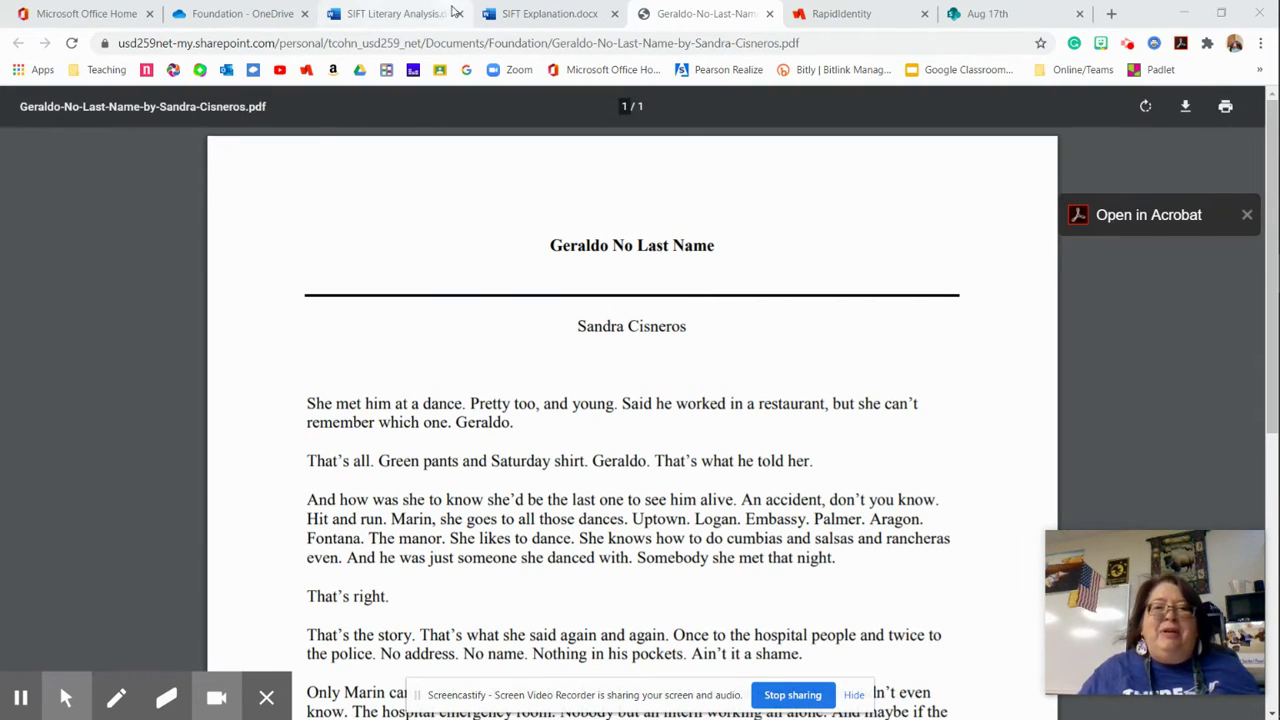
Review the SIFT Explanation document's instructions for symbols, imagery, figurative language, tone/theme and the analysis paragraph
{"action": "left_click", "coordinate": [540, 18]}
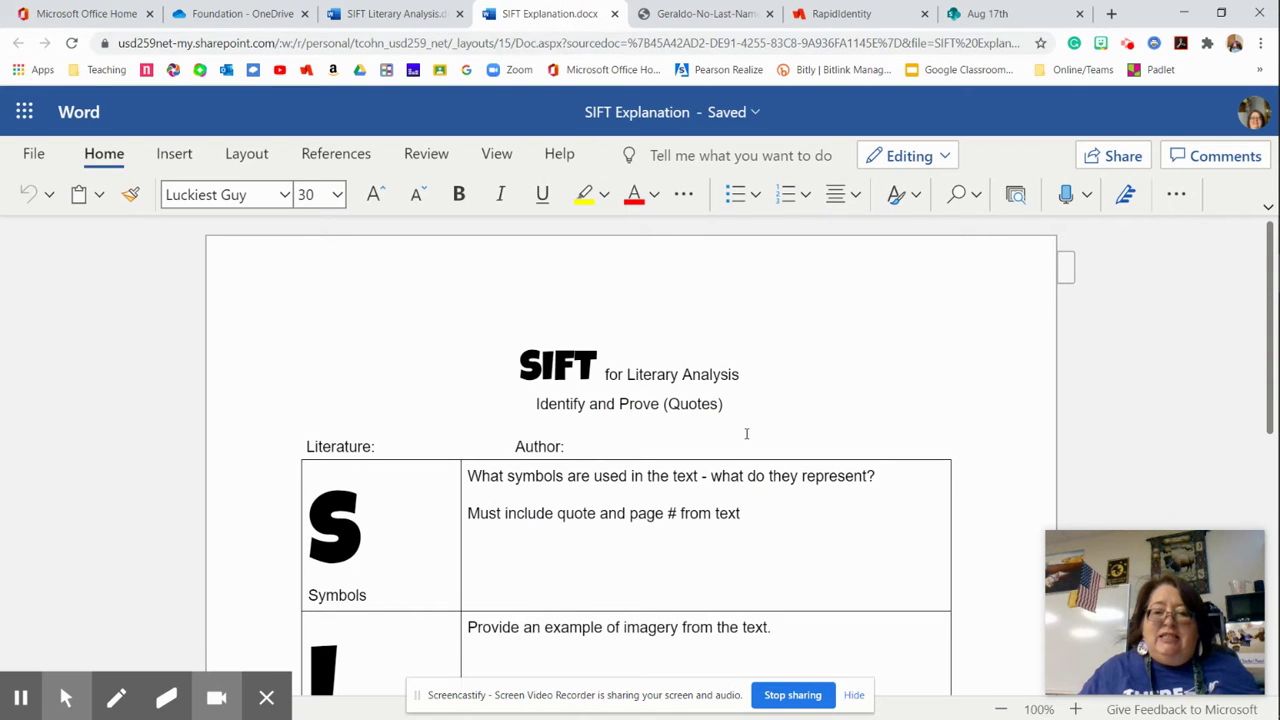
{"action": "scroll", "coordinate": [747, 432], "scroll_direction": "down", "scroll_amount": 1}
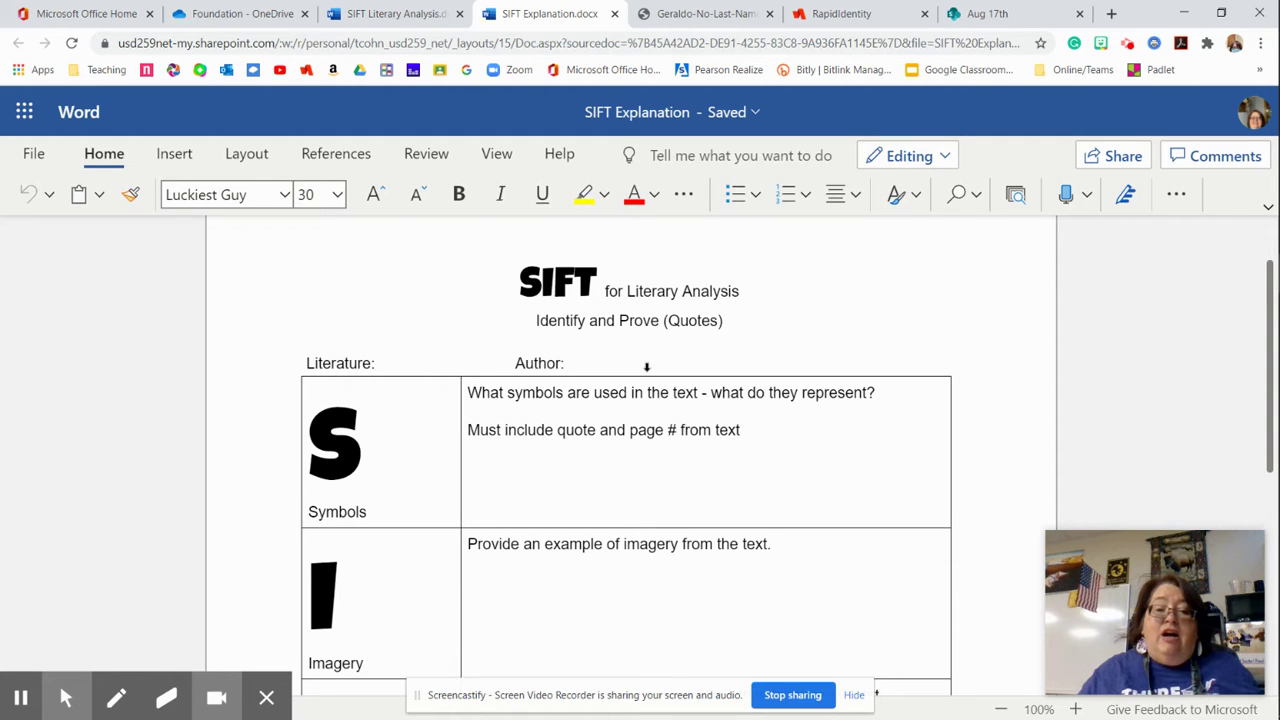
{"action": "scroll", "coordinate": [655, 424], "scroll_direction": "down", "scroll_amount": 1}
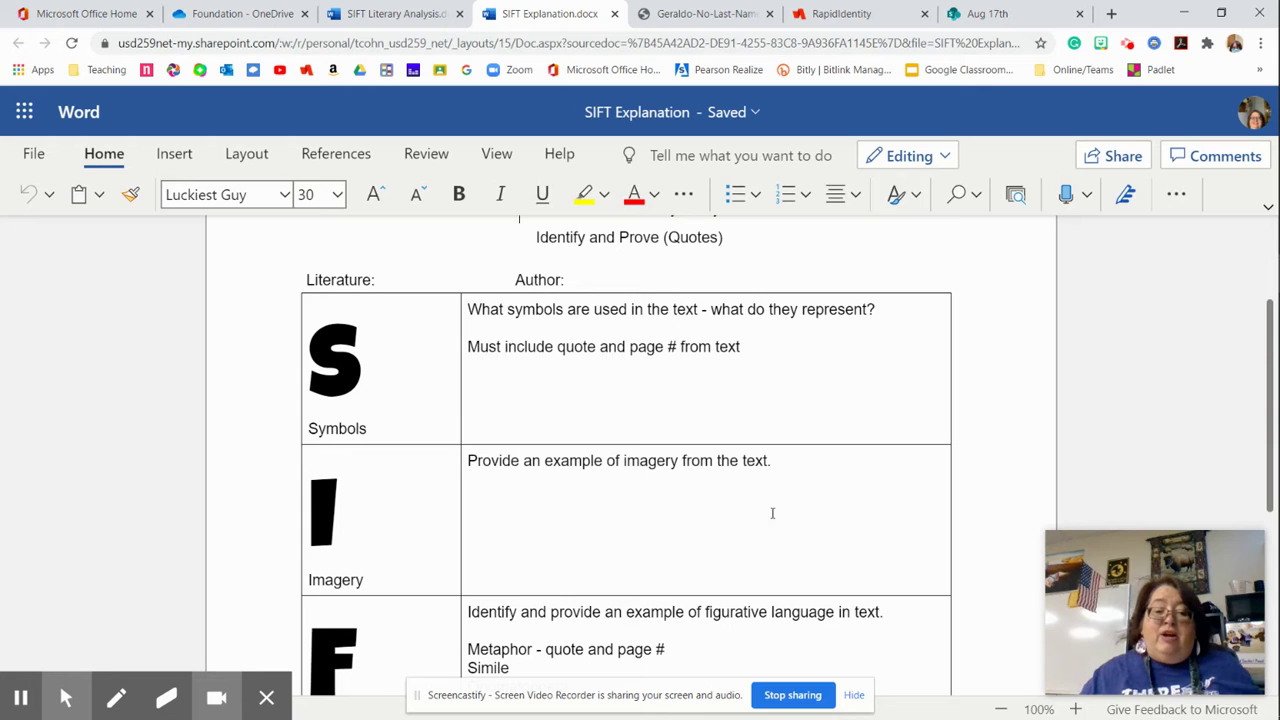
{"action": "scroll", "coordinate": [745, 511], "scroll_direction": "down", "scroll_amount": 3}
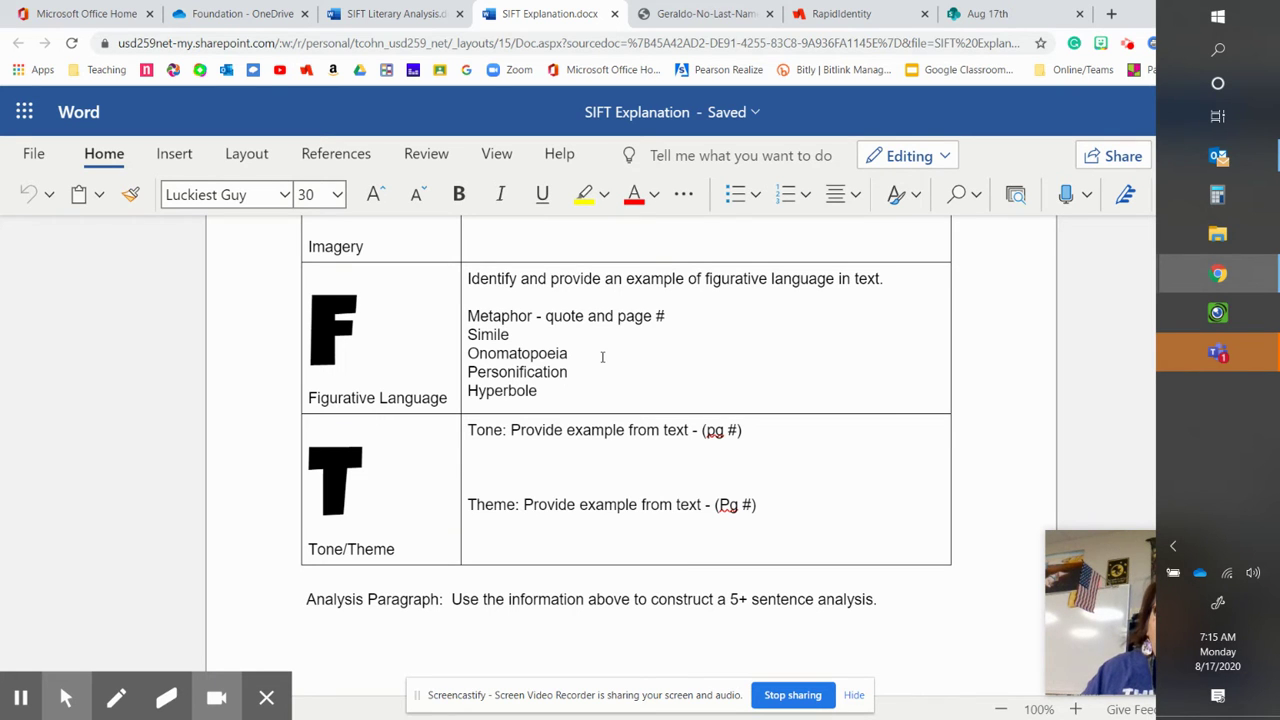
{"action": "scroll", "coordinate": [602, 357], "scroll_direction": "up", "scroll_amount": 10}
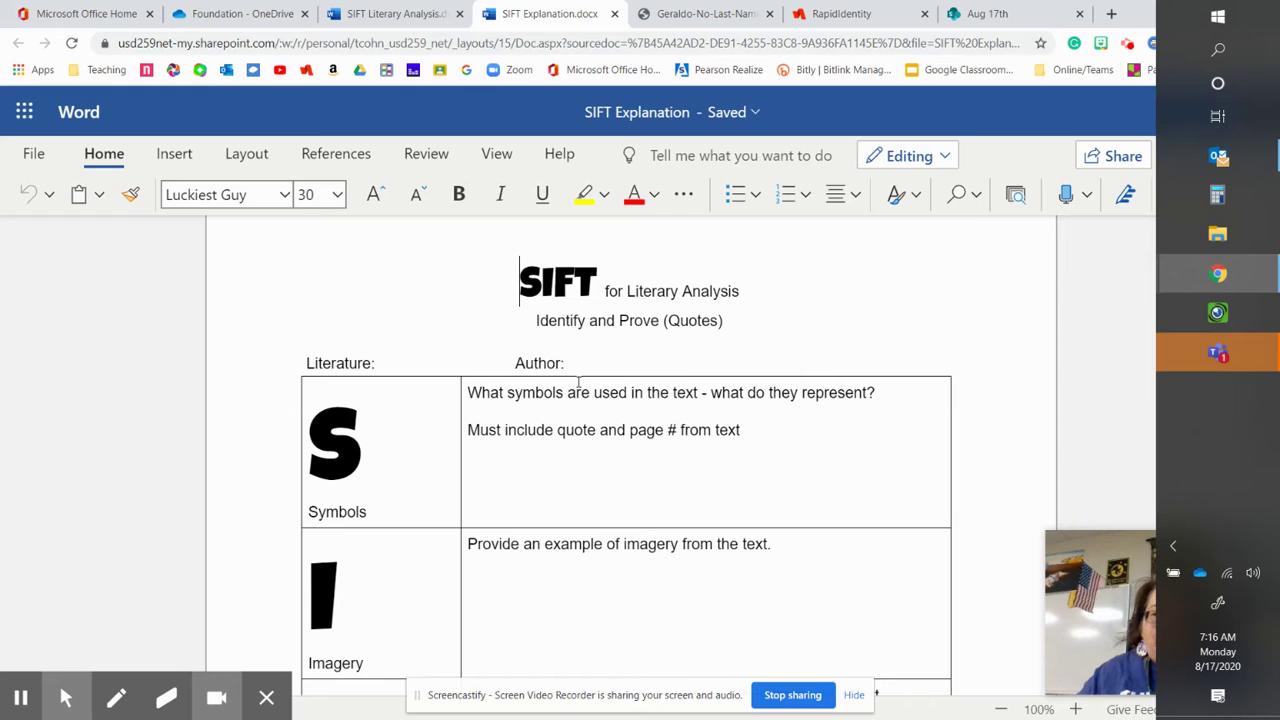
In the SIFT Literary Analysis document, enter "Saturday shirt – good clothes, fun, flashy, sexy. (2.2)" in the blank cell of the Symbols row
{"action": "left_click", "coordinate": [390, 15]}
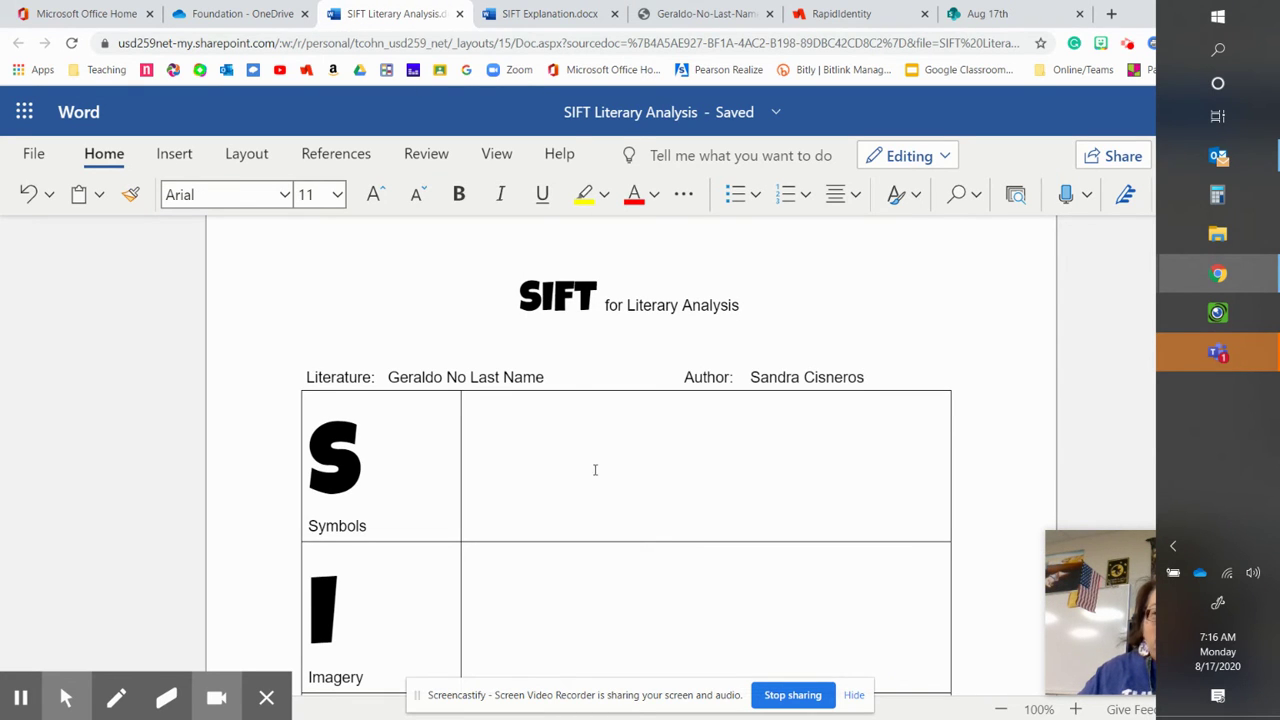
{"action": "left_click", "coordinate": [641, 436]}
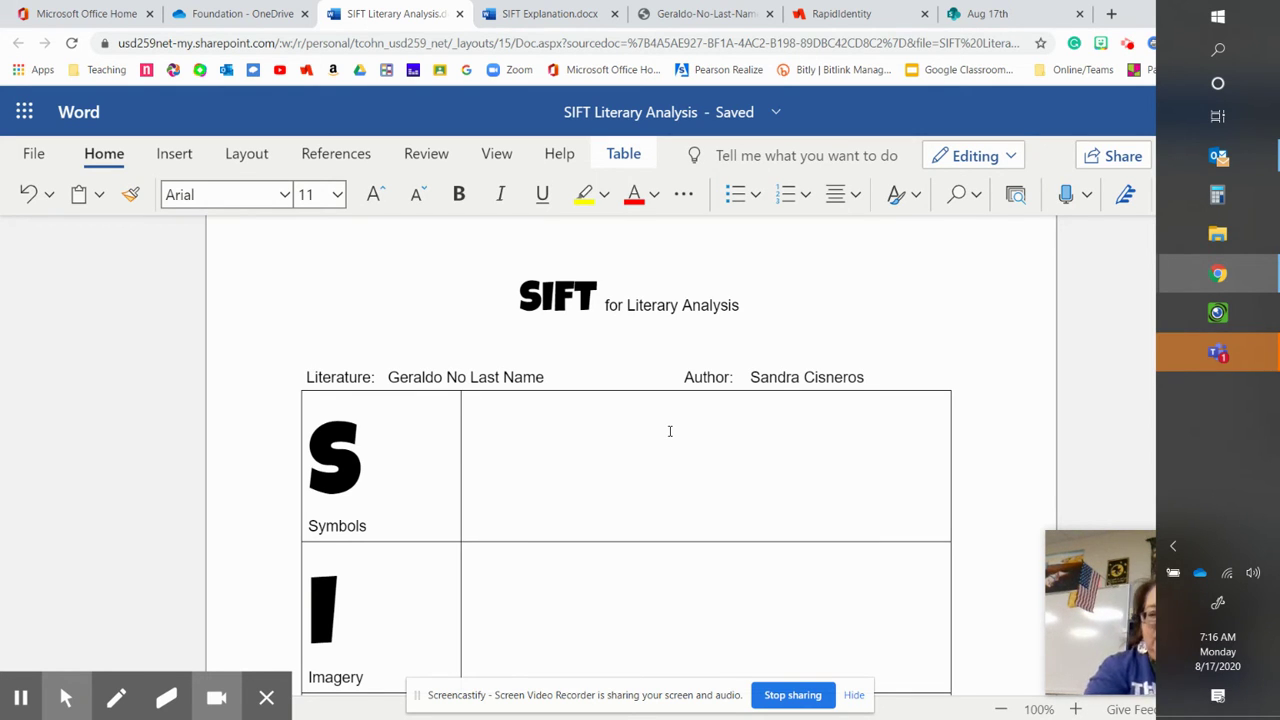
{"action": "type", "text": "Saturday"}
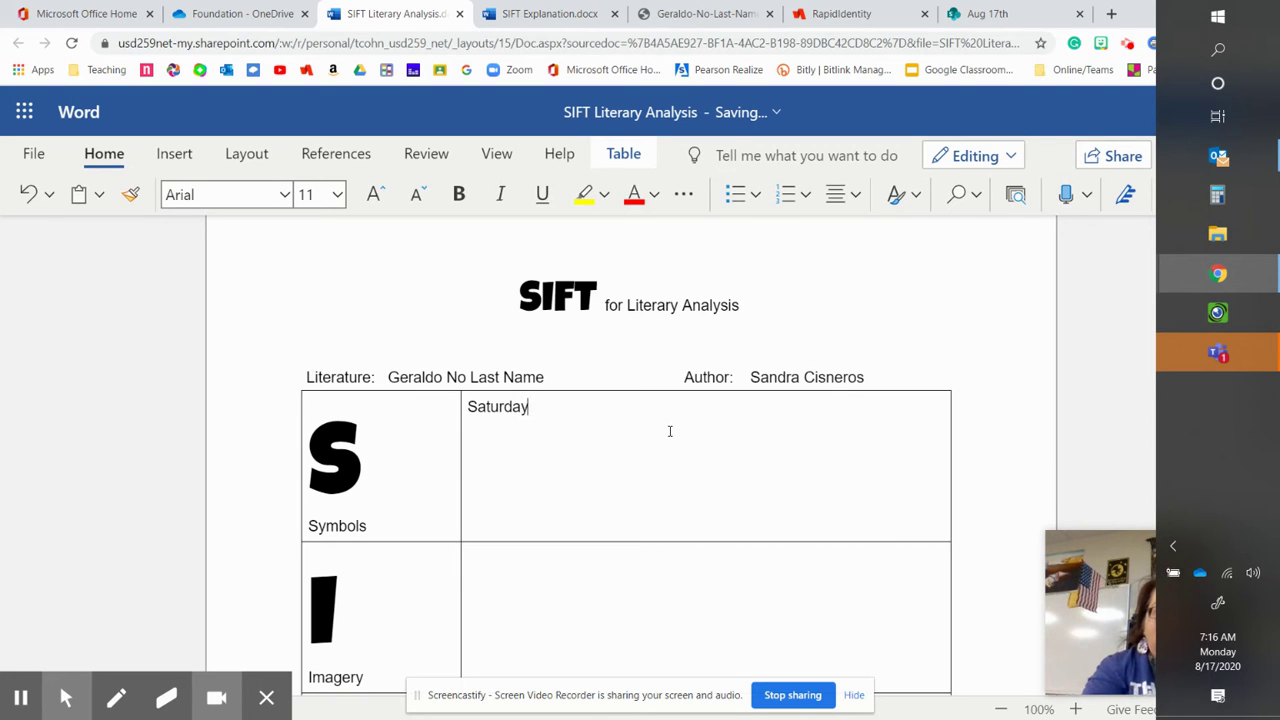
{"action": "type", "text": " shirt"}
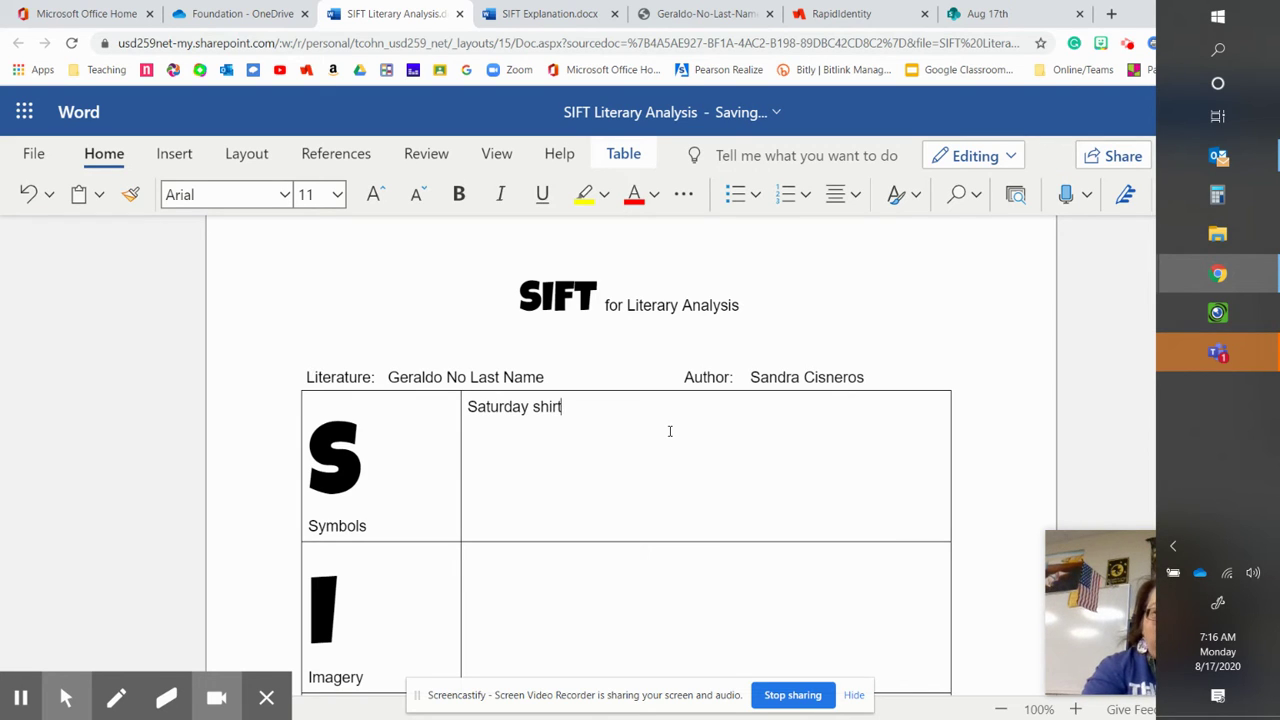
{"action": "type", "text": " - "}
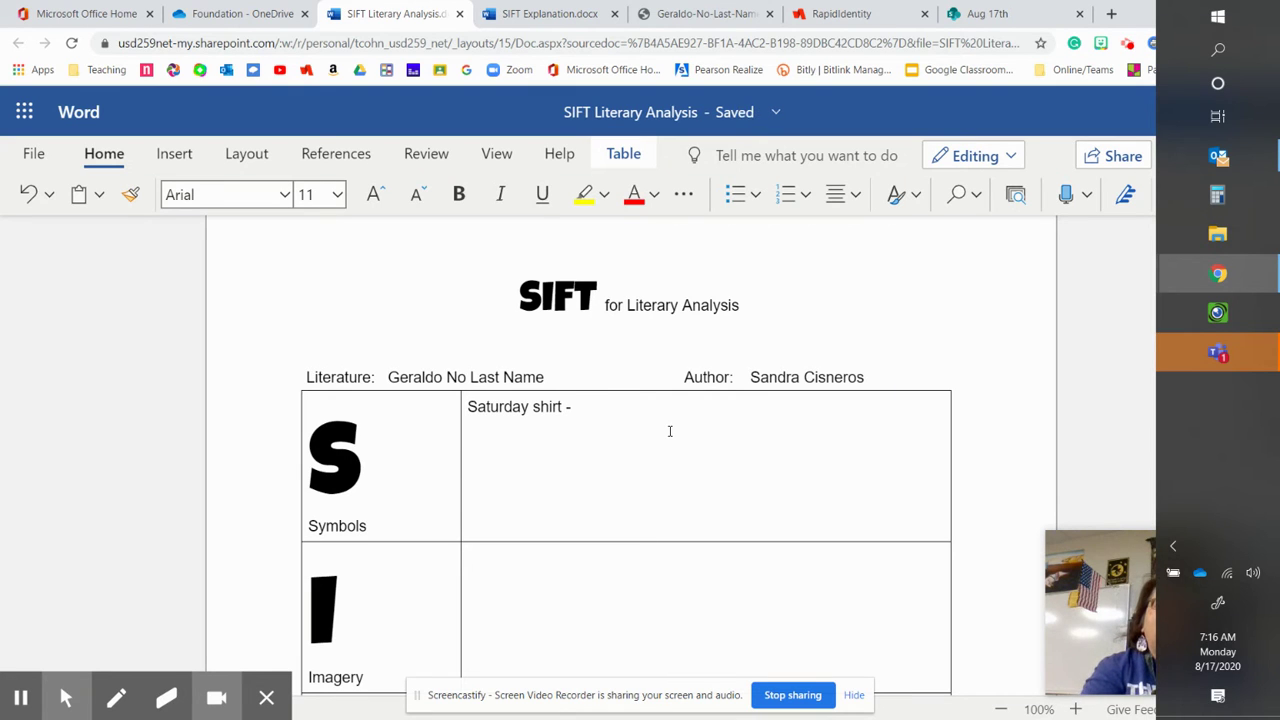
{"action": "type", "text": "goog"}
{"action": "key", "text": "BackSpace"}
{"action": "type", "text": "d c"}
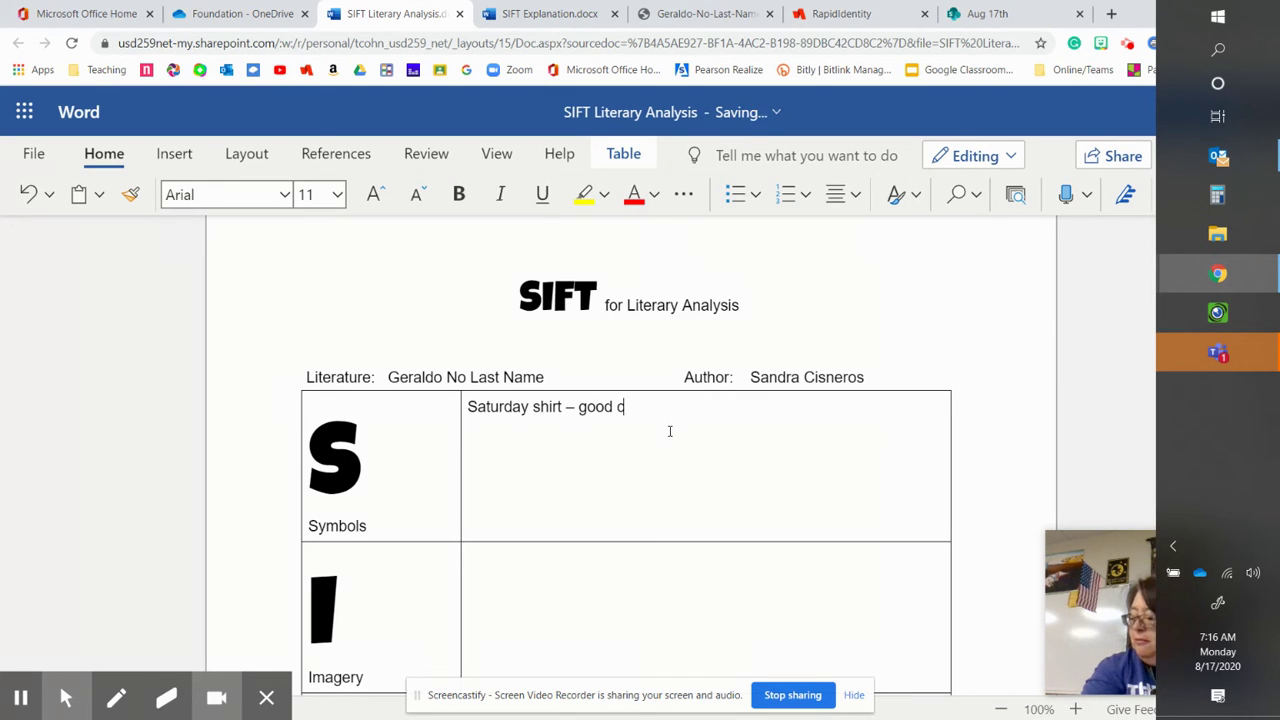
{"action": "type", "text": "lothes, fu"}
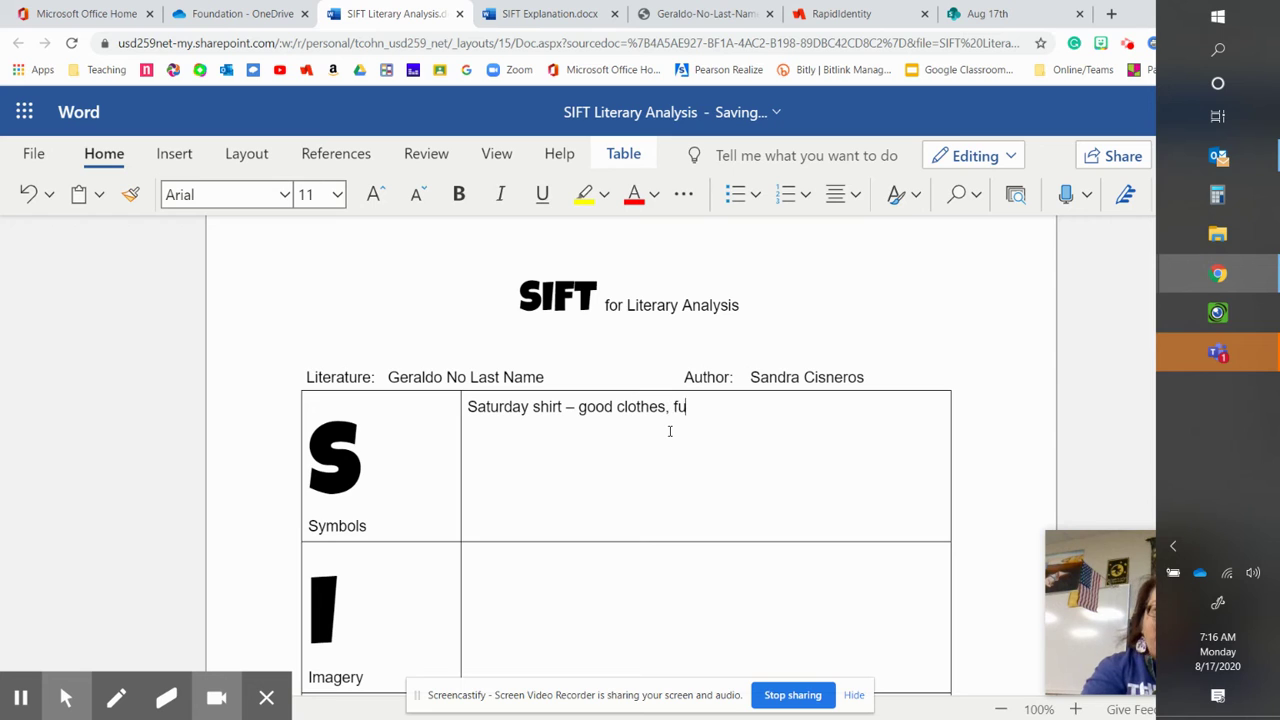
{"action": "type", "text": "n, flashy, "}
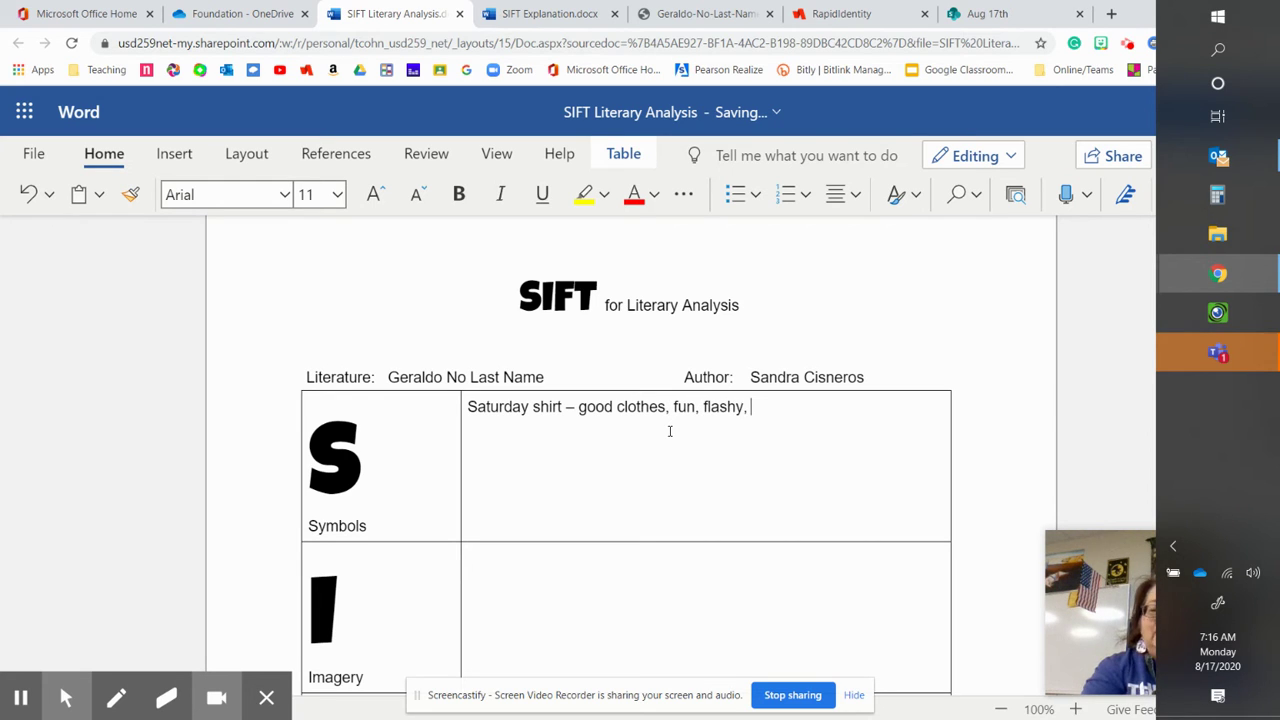
{"action": "type", "text": "sexy. 2"}
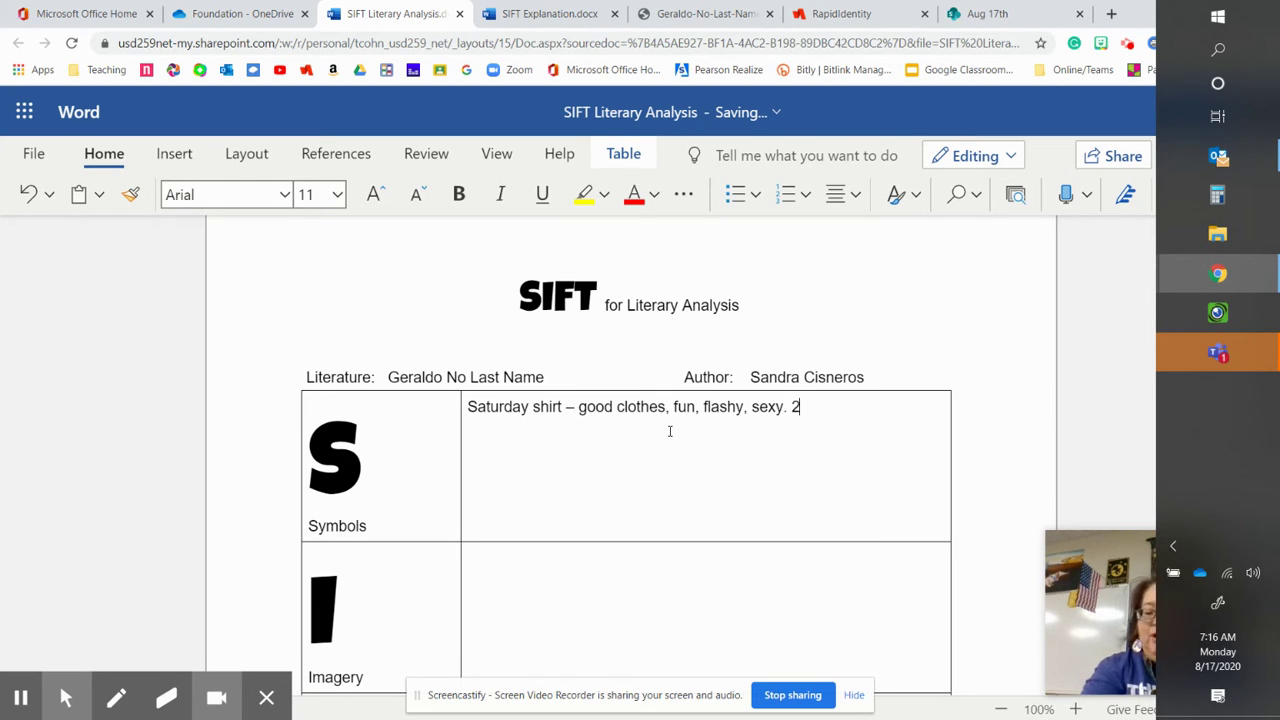
{"action": "key", "text": "BackSpace"}
{"action": "type", "text": "(2"}
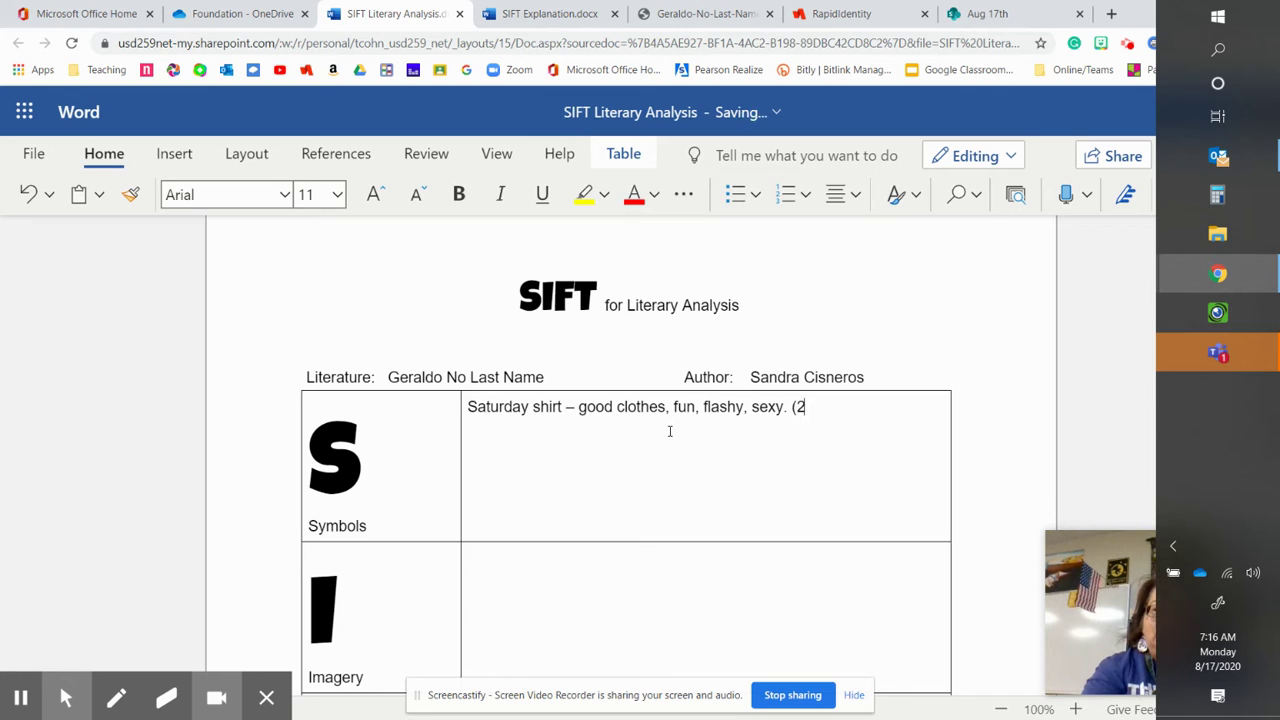
{"action": "type", "text": ".2)"}
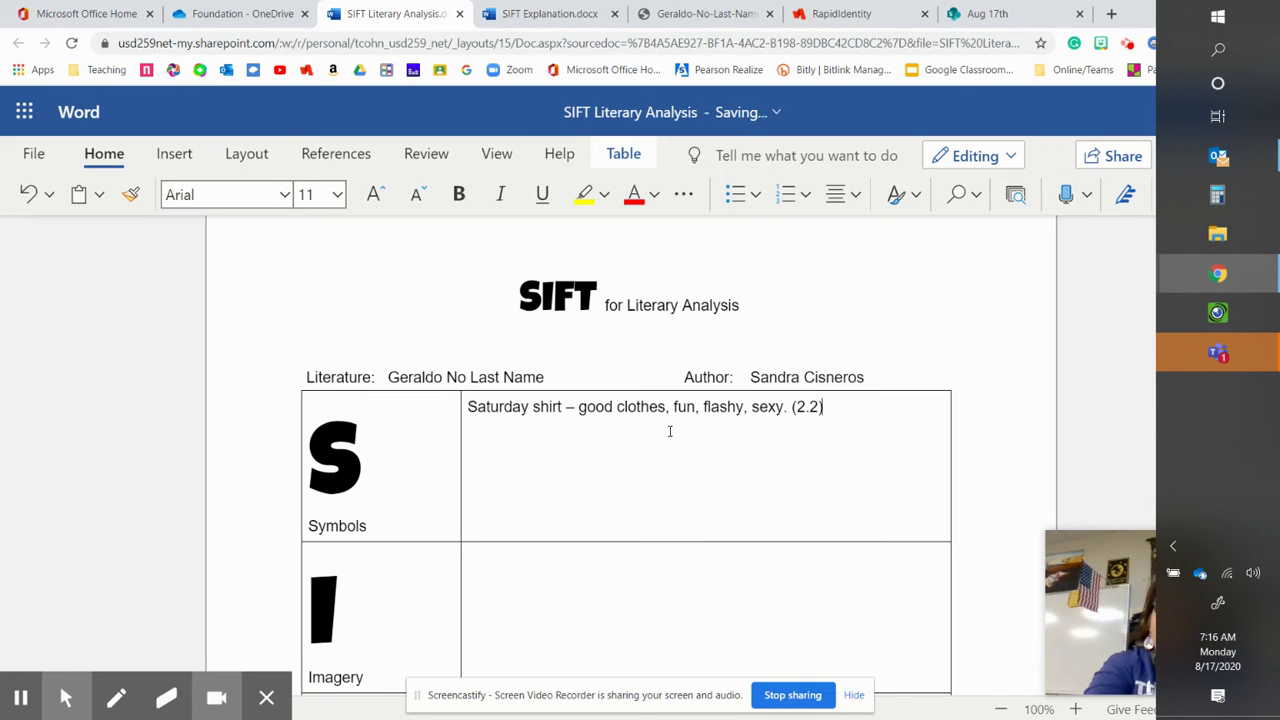
Add a second paragraph to the Symbols answer reading "Dance – Escape from daily stress (3)"
{"action": "key", "text": "Return"}
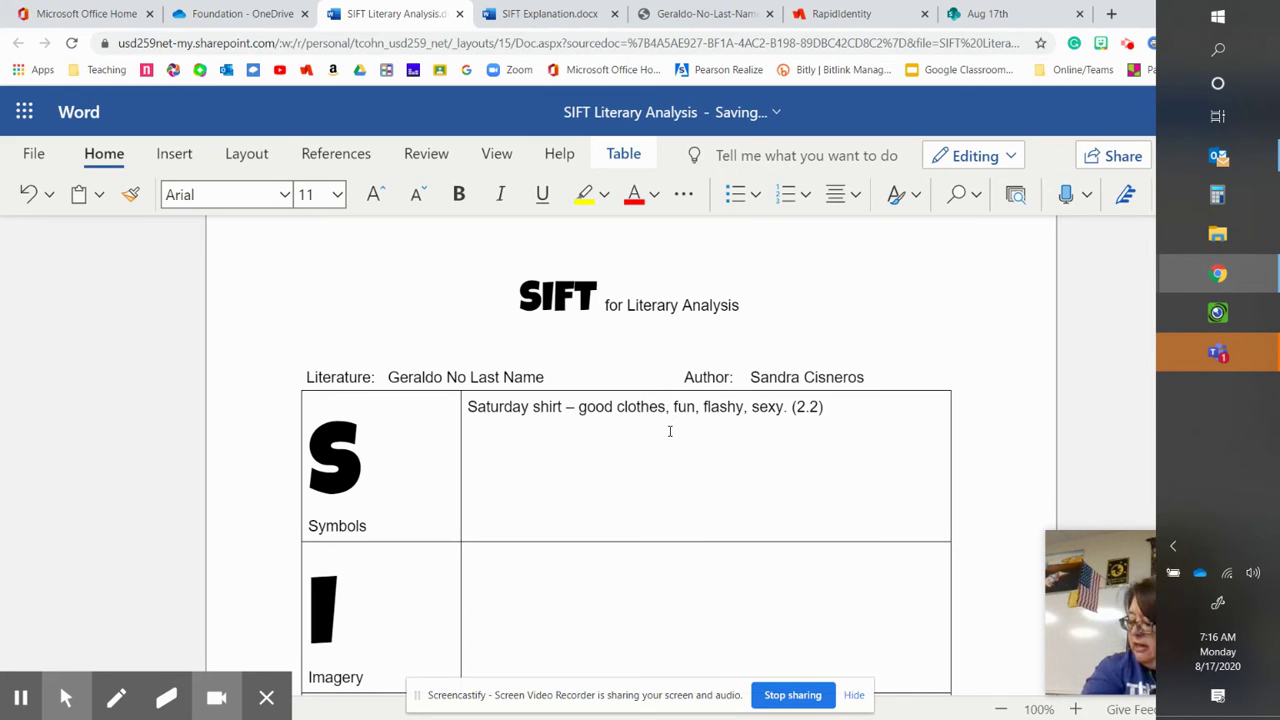
{"action": "type", "text": "Dance - "}
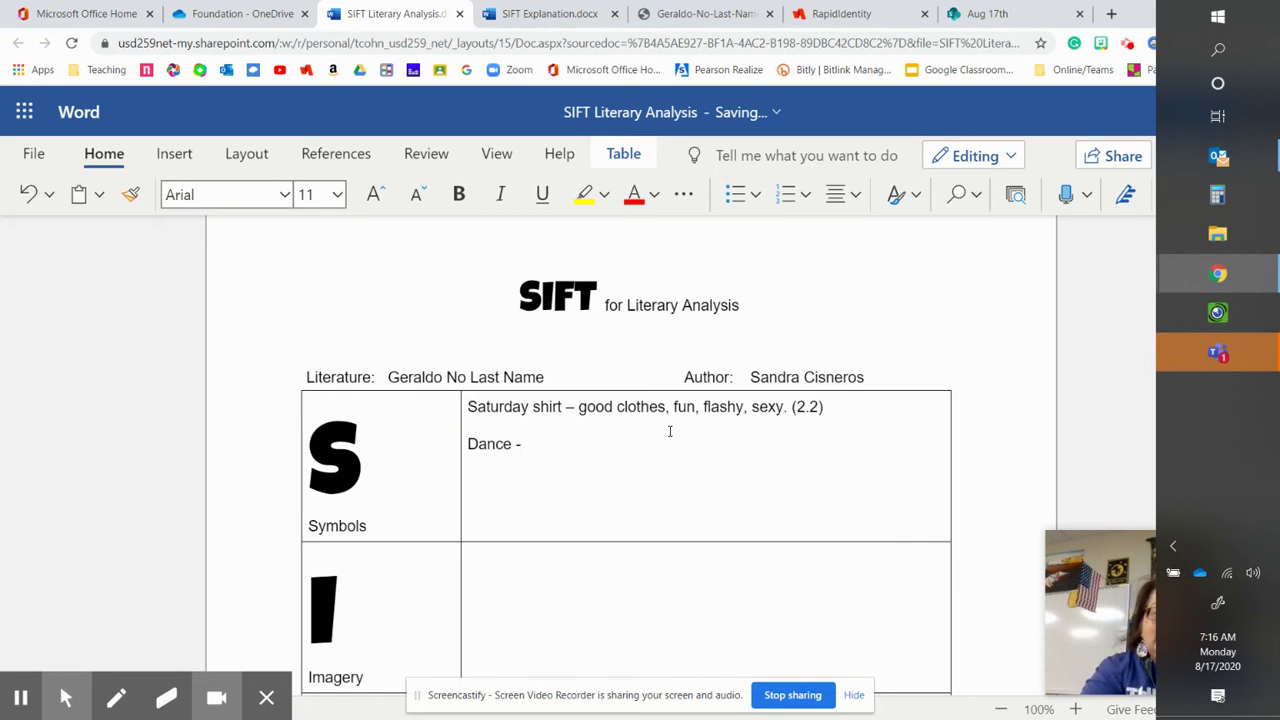
{"action": "type", "text": "Esca"}
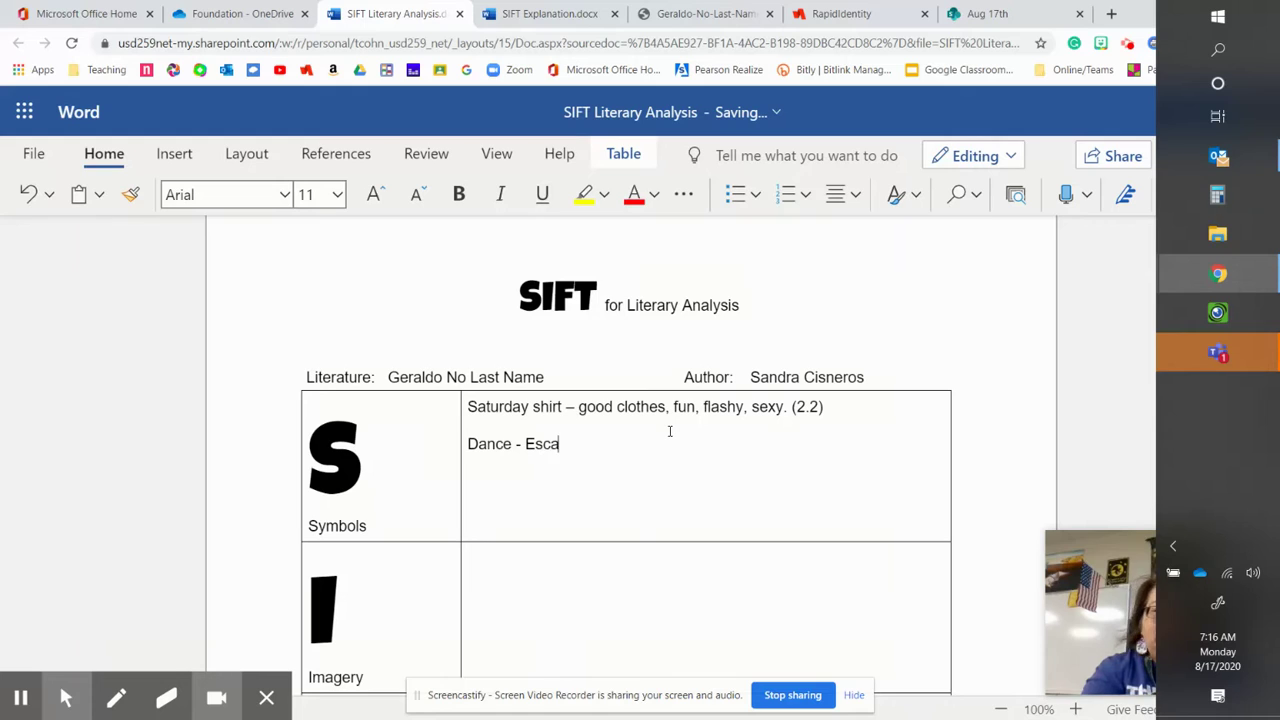
{"action": "type", "text": "pe from da"}
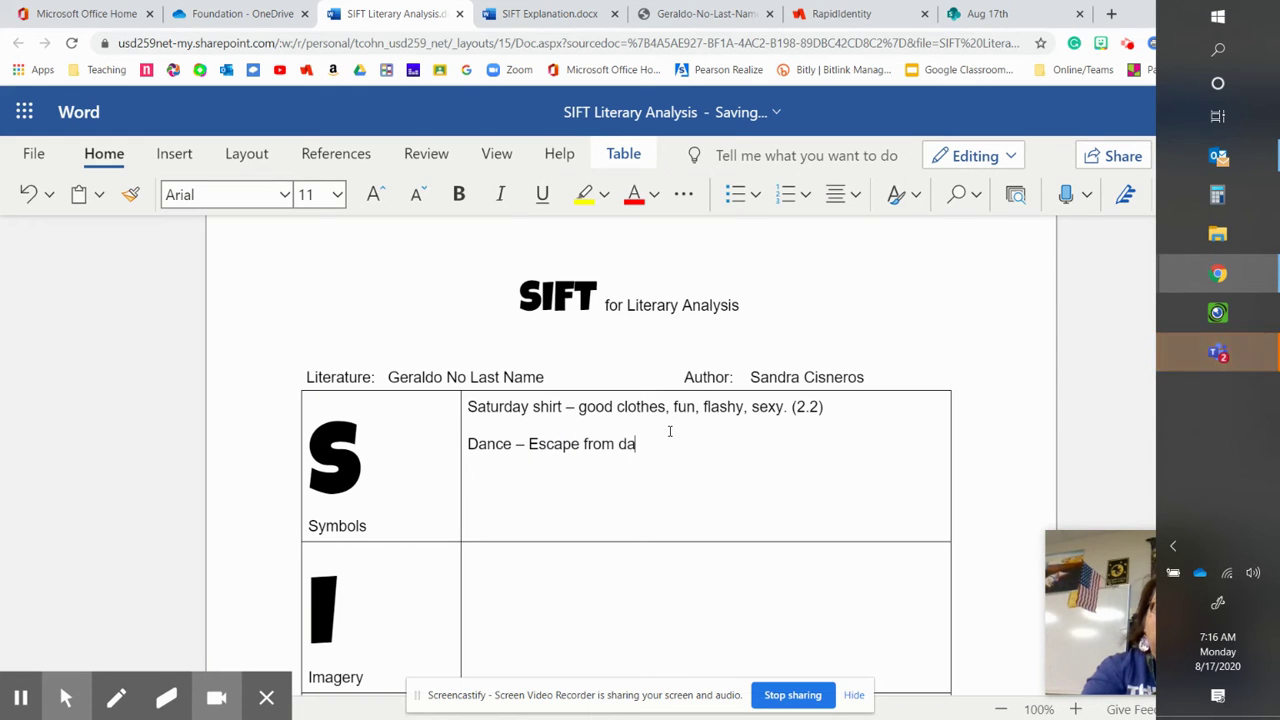
{"action": "type", "text": "ily stress "}
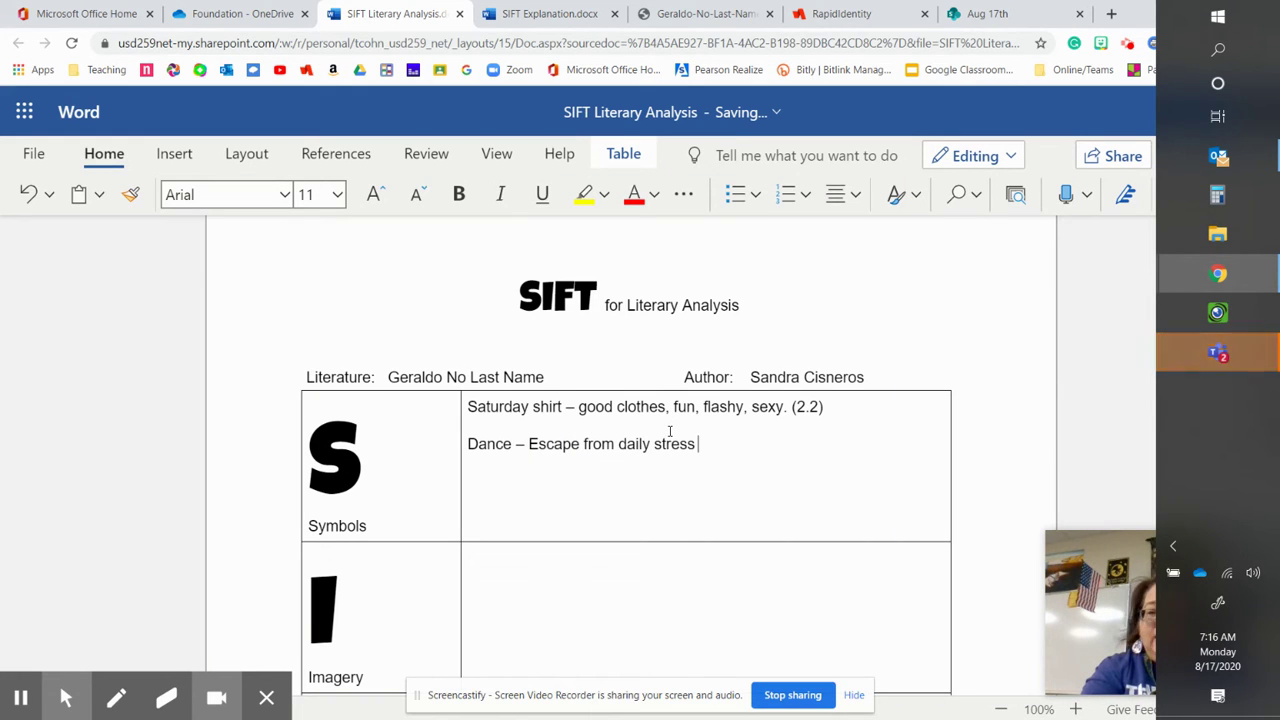
{"action": "type", "text": "(3"}
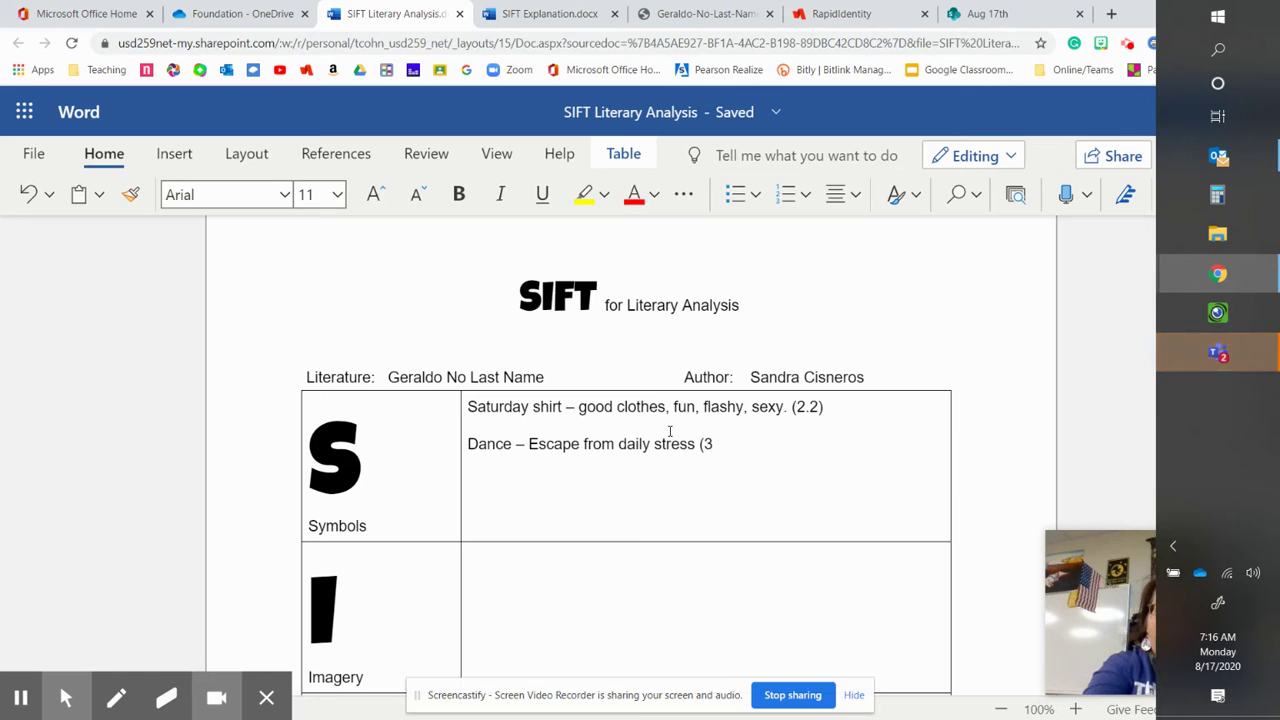
{"action": "type", "text": ")"}
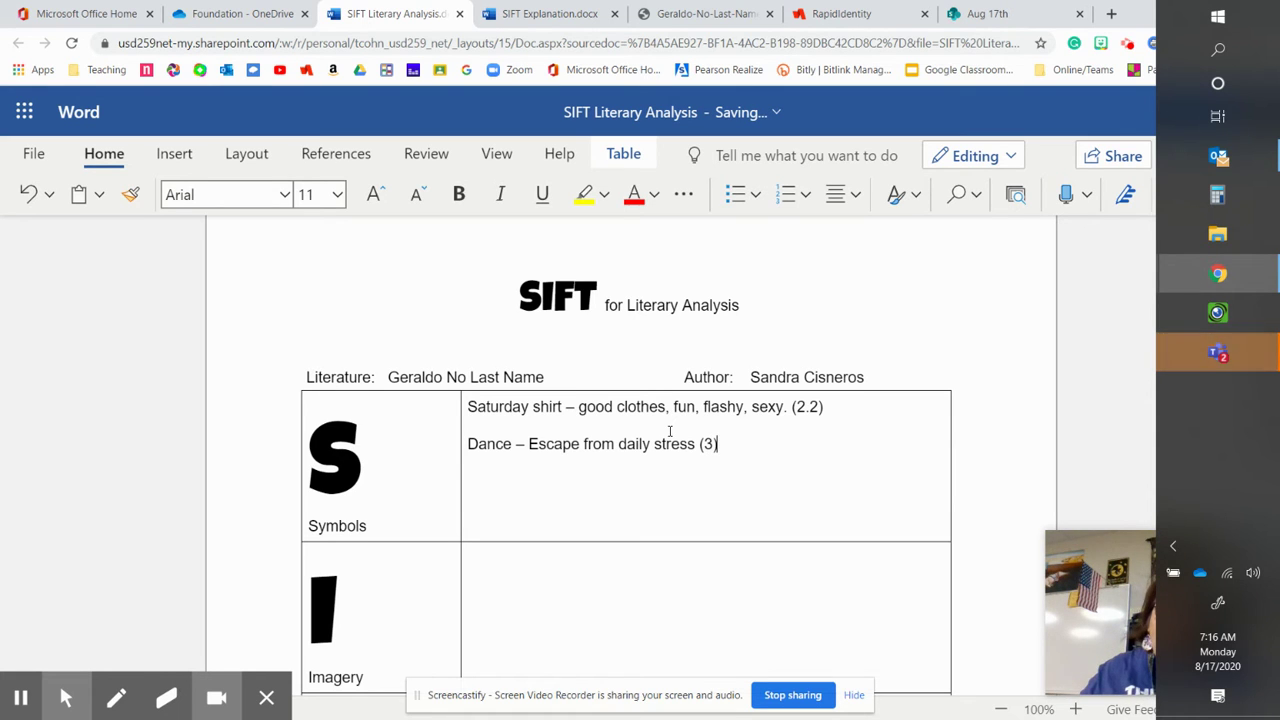
Enter "Green pants and shiny shirt (7.1)" in the blank cell of the Imagery row
{"action": "scroll", "coordinate": [670, 432], "scroll_direction": "down", "scroll_amount": 1}
{"action": "left_click", "coordinate": [591, 489]}
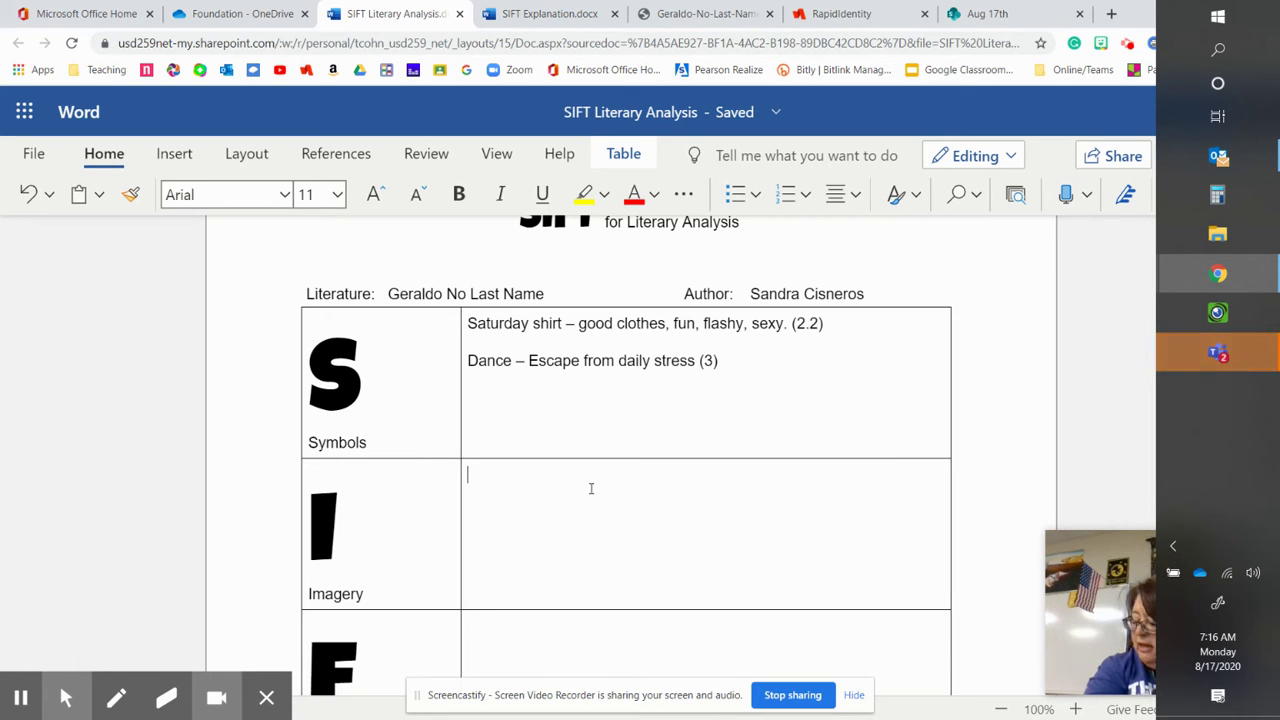
{"action": "type", "text": "Green"}
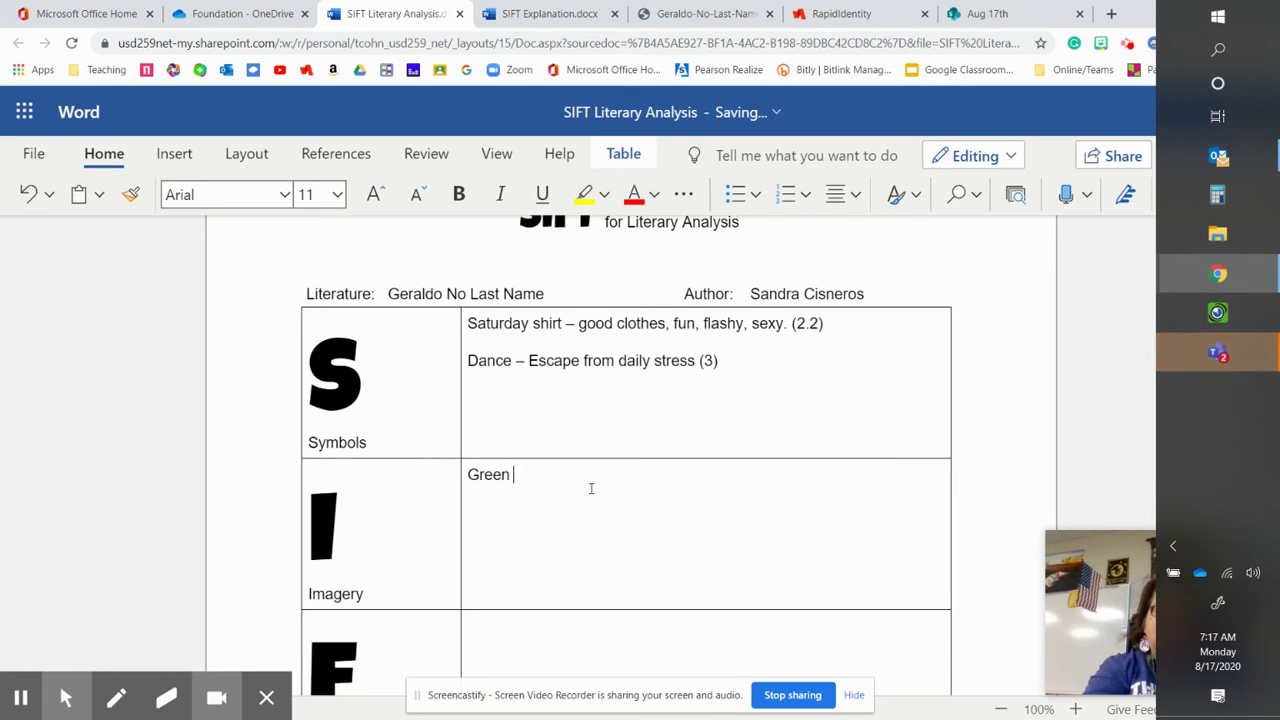
{"action": "type", "text": " pants and sh"}
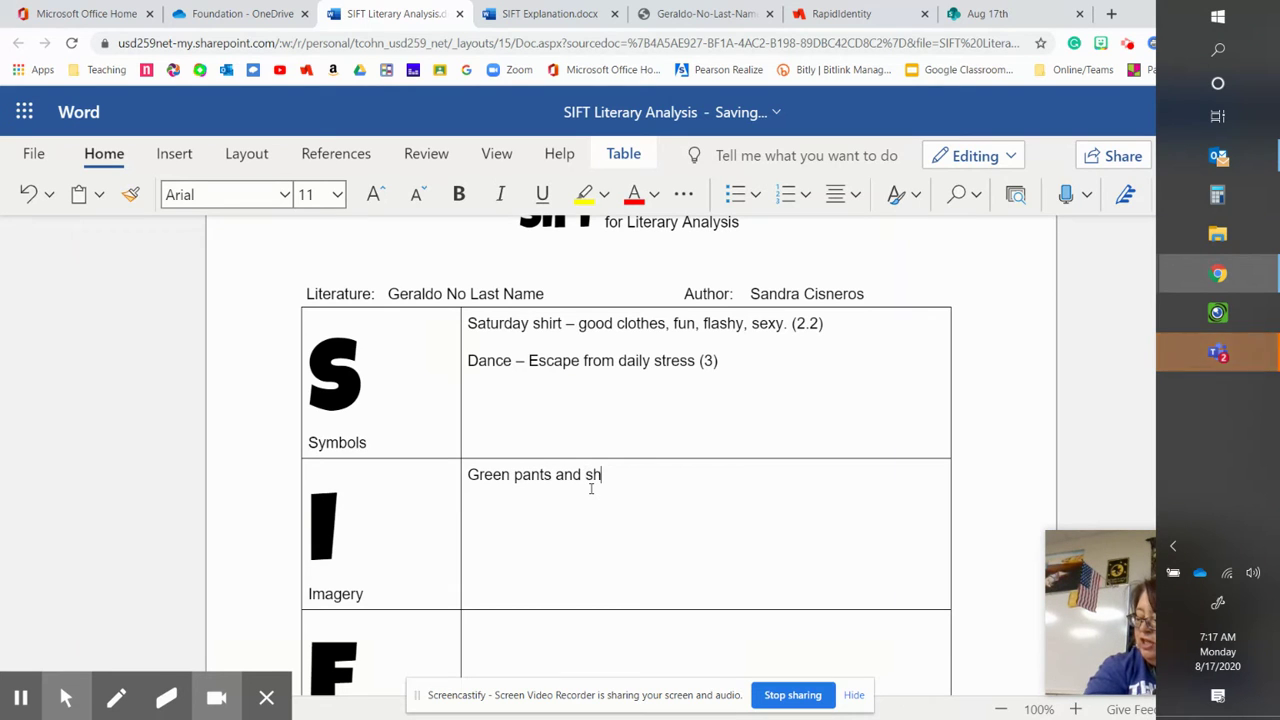
{"action": "type", "text": "iny shirt "}
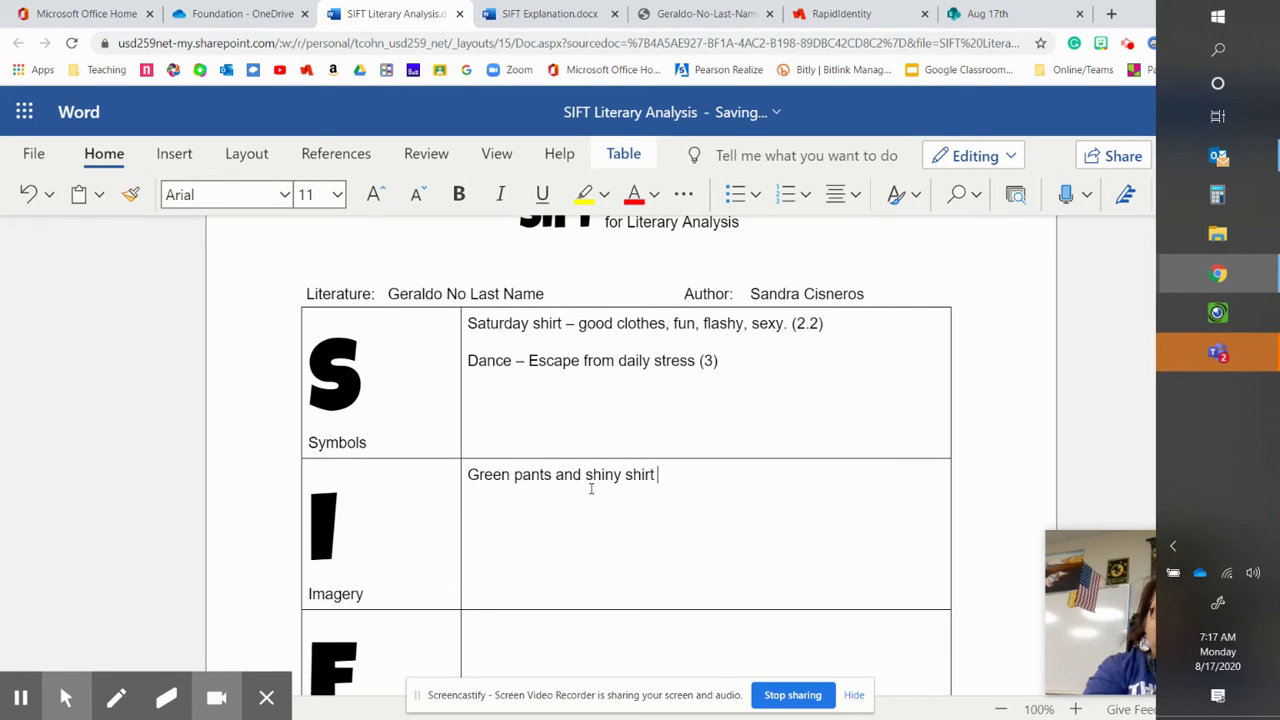
{"action": "type", "text": "(7.1"}
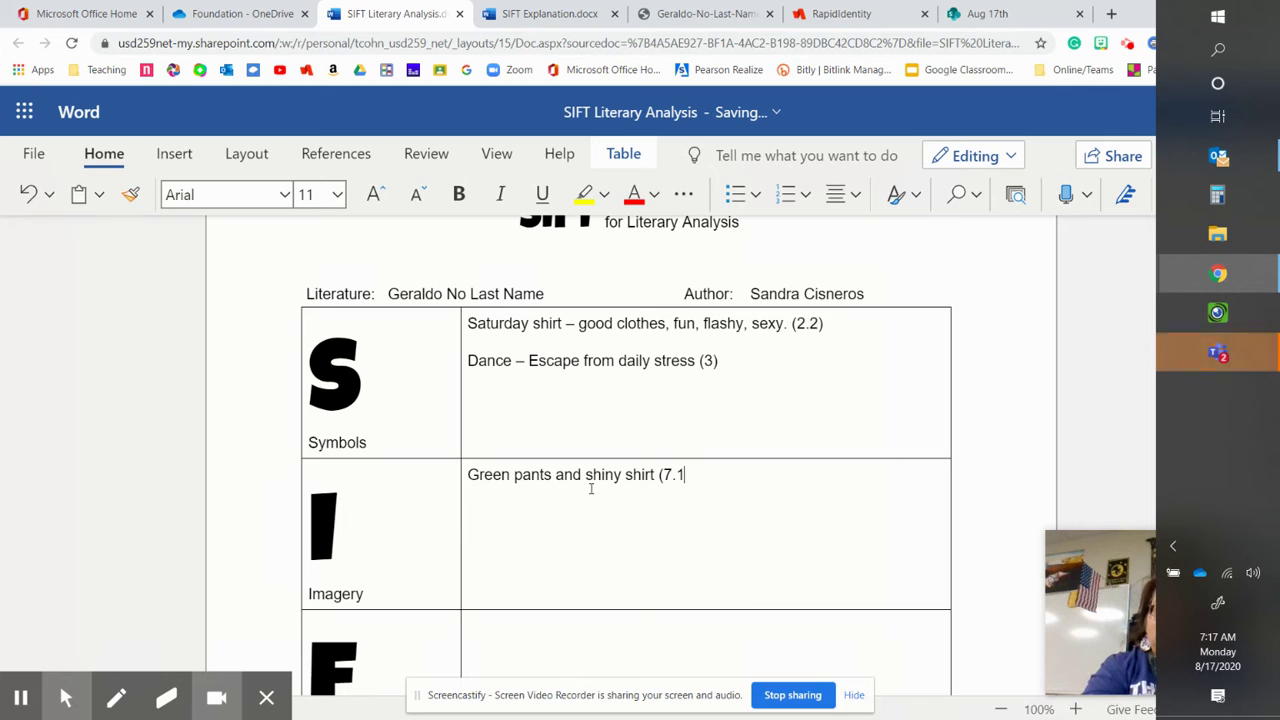
{"action": "type", "text": ")"}
Add a second paragraph to the Imagery answer reading "Coat and aspirin (6.9)"
{"action": "key", "text": "Return"}
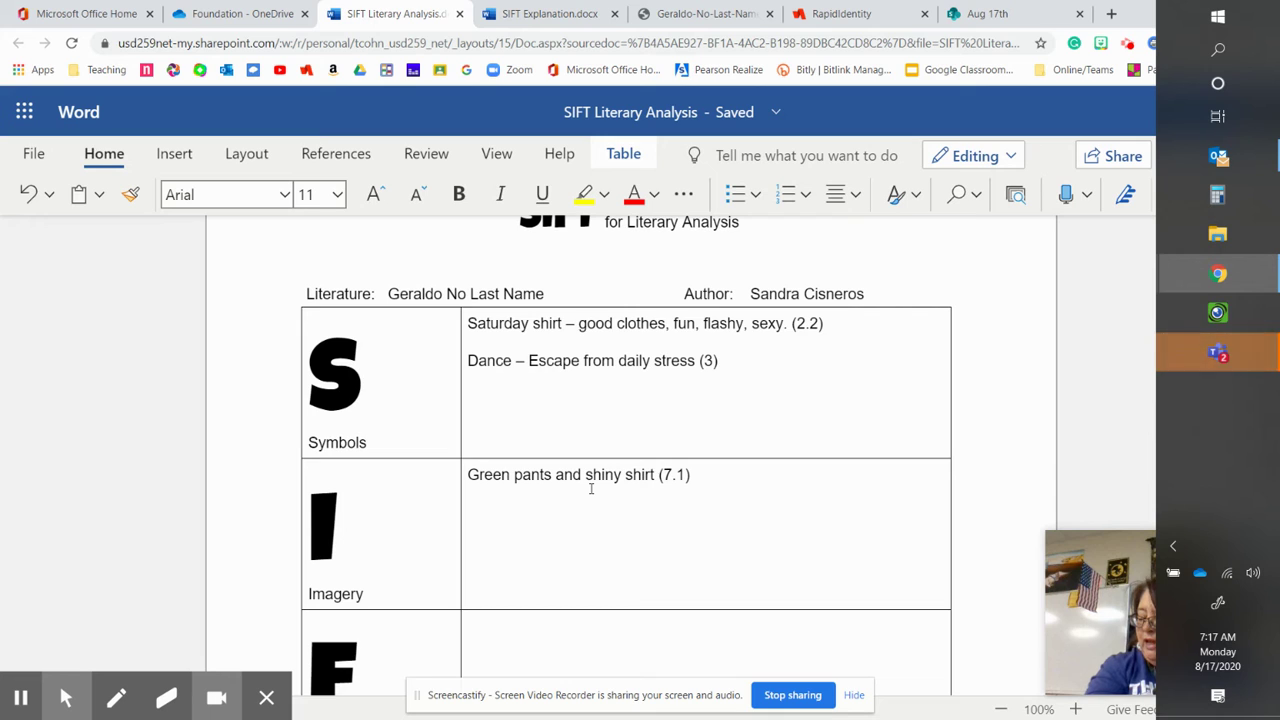
{"action": "type", "text": "Coat an"}
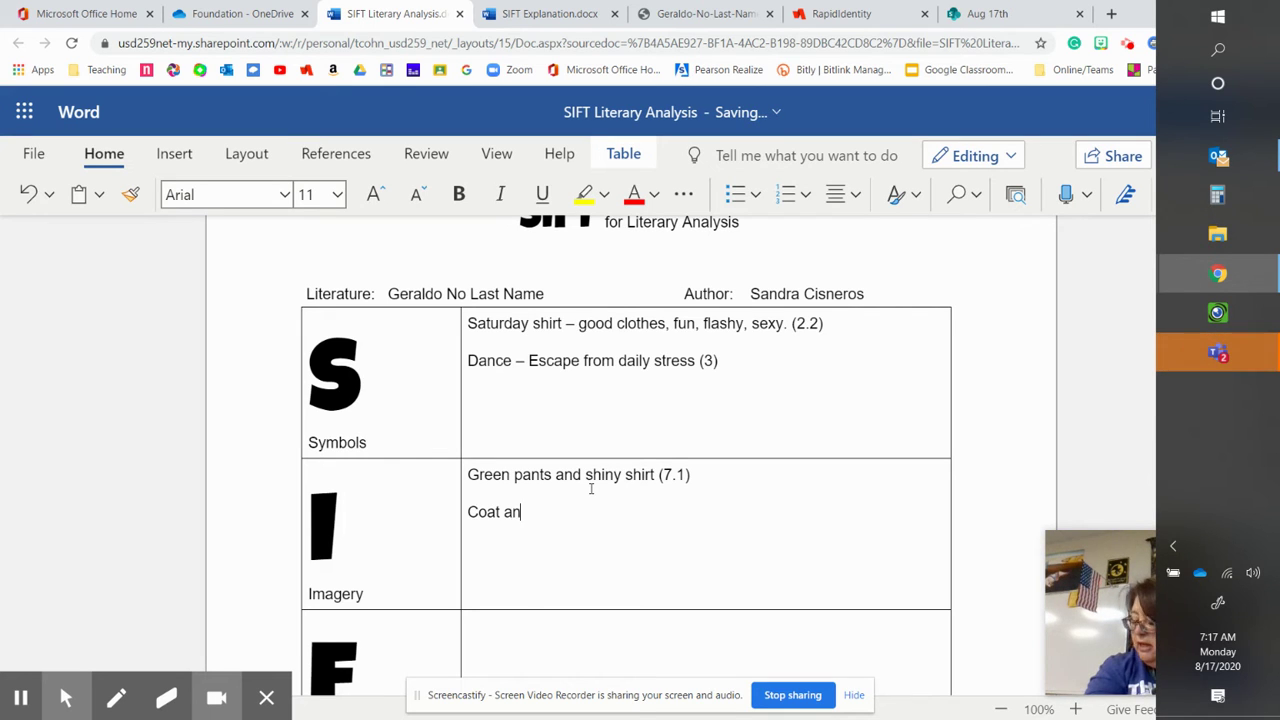
{"action": "type", "text": "d aspir"}
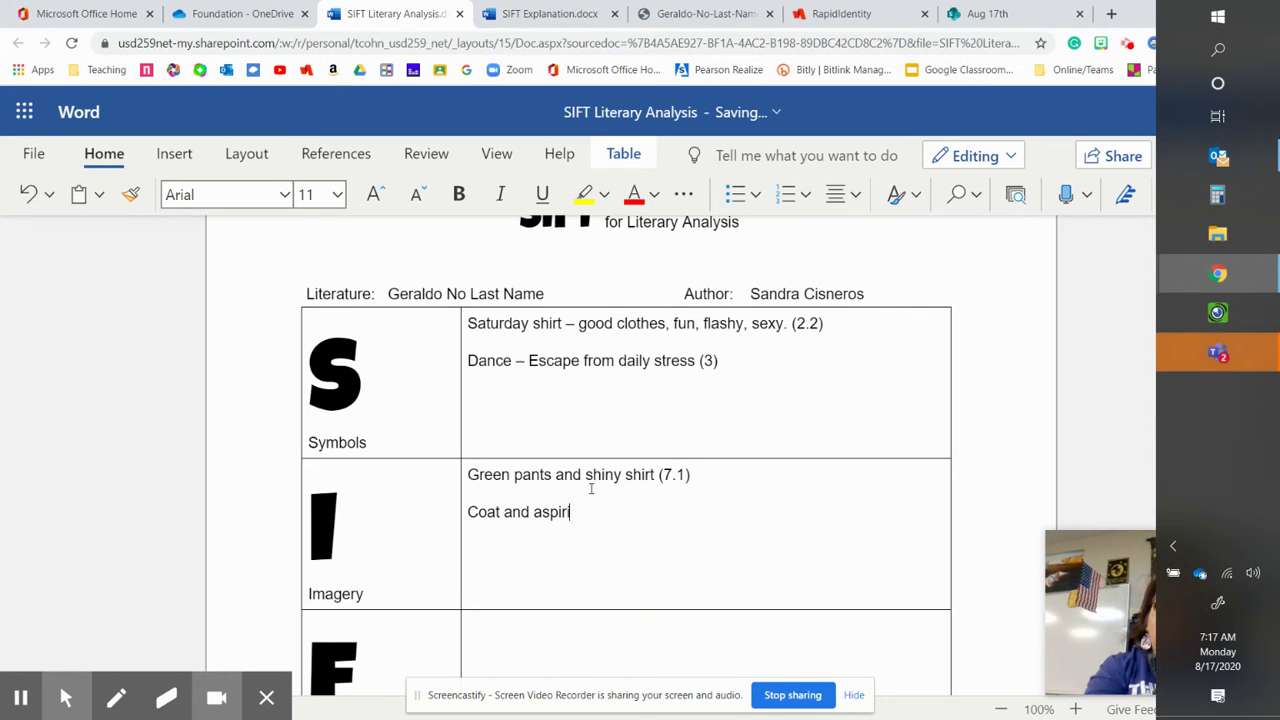
{"action": "type", "text": "in"}
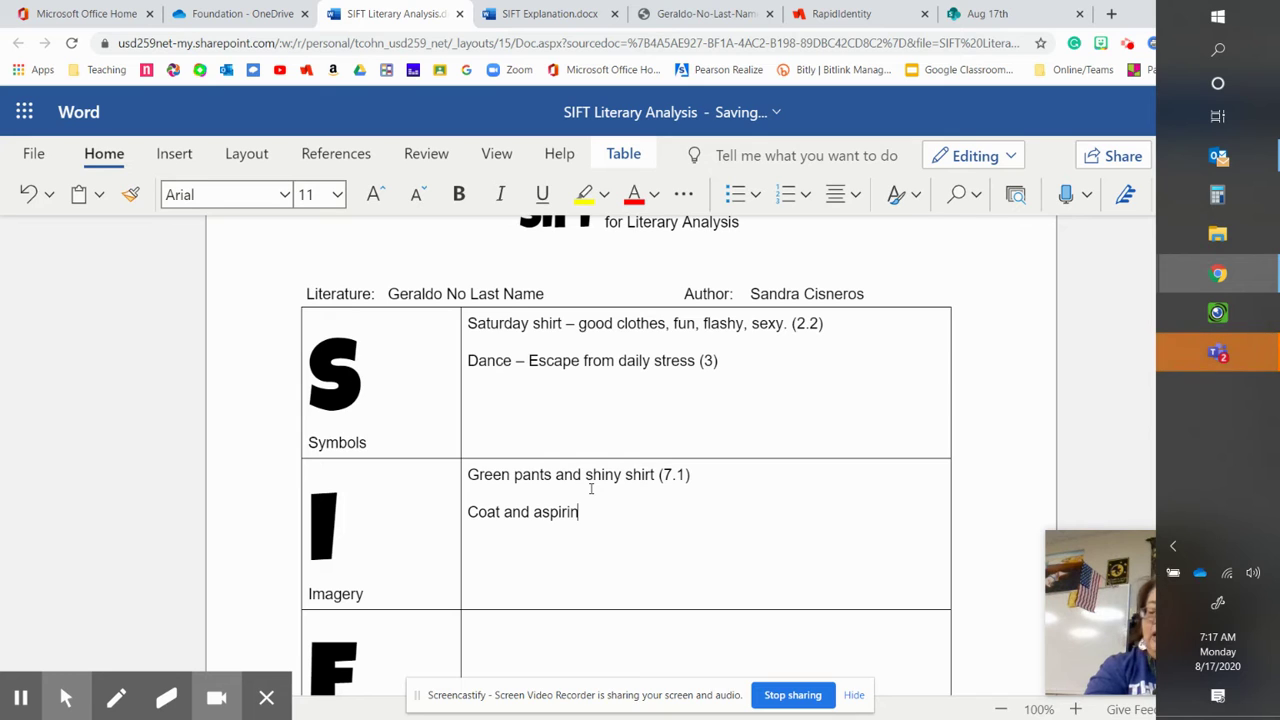
{"action": "type", "text": " ("}
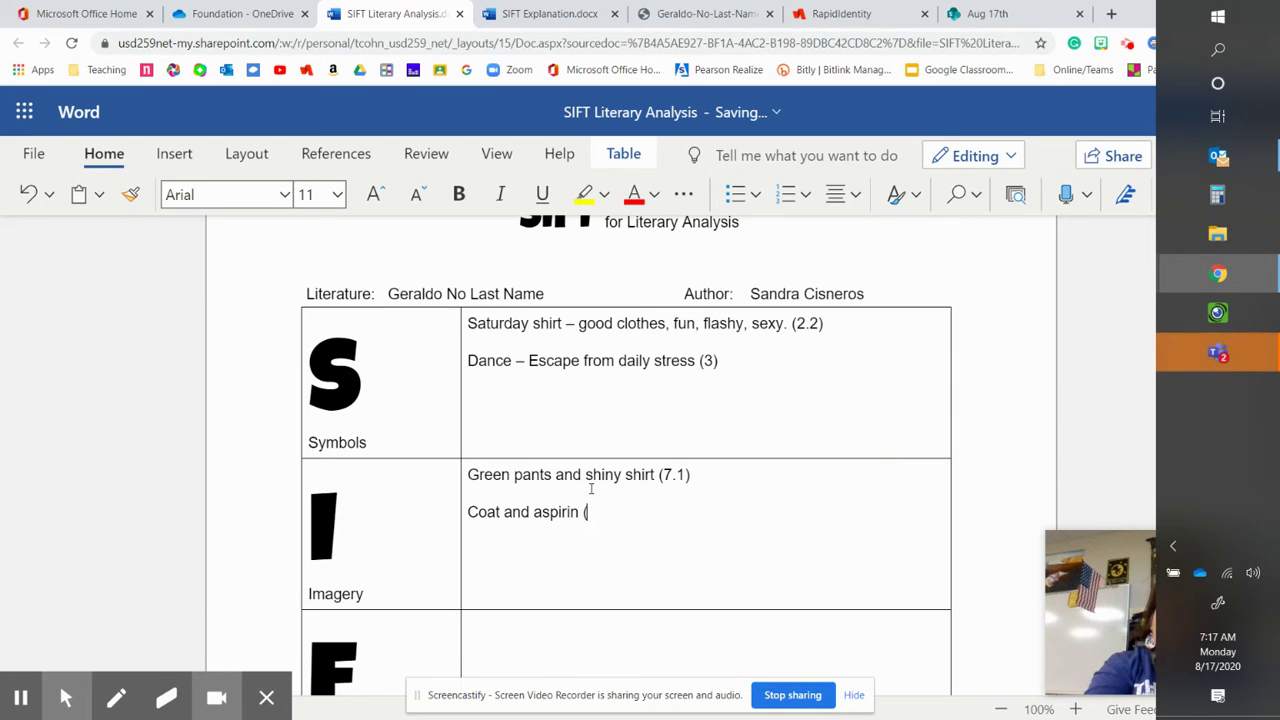
{"action": "type", "text": "6.9"}
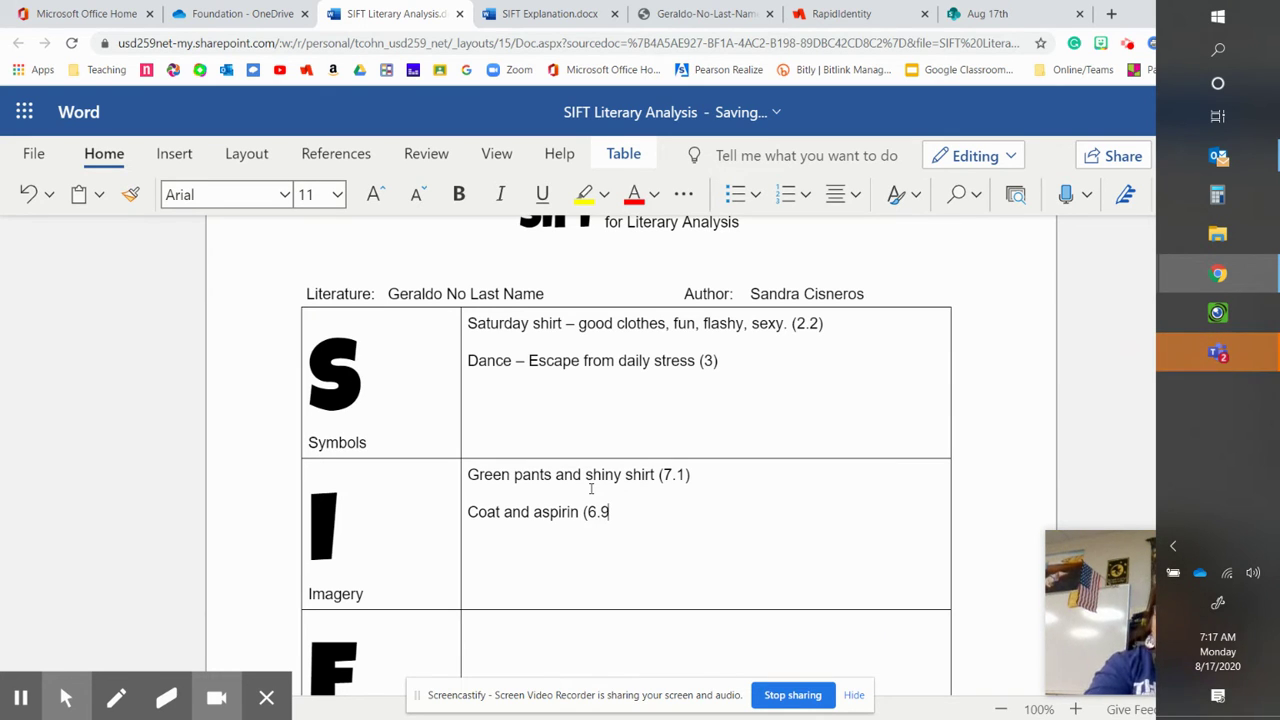
{"action": "type", "text": ")"}
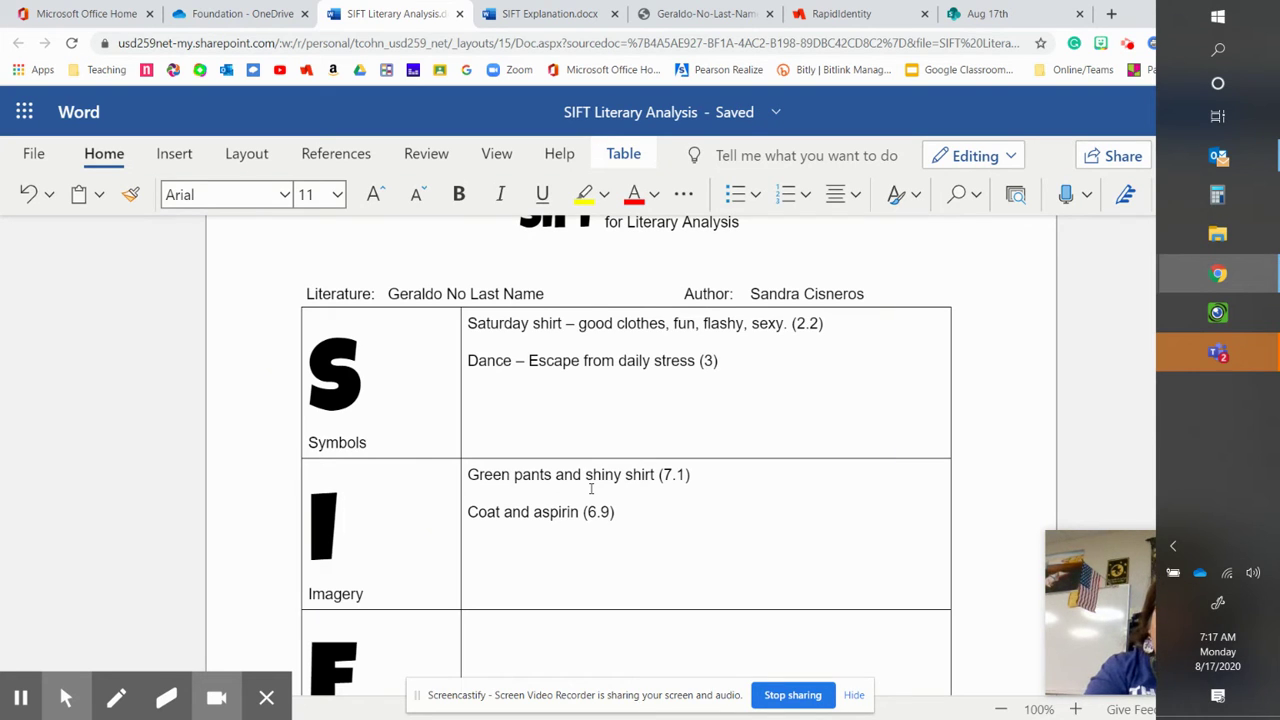
Add a third paragraph to the Imagery answer reading "Reality of Geraldo (8)"
{"action": "key", "text": "Return"}
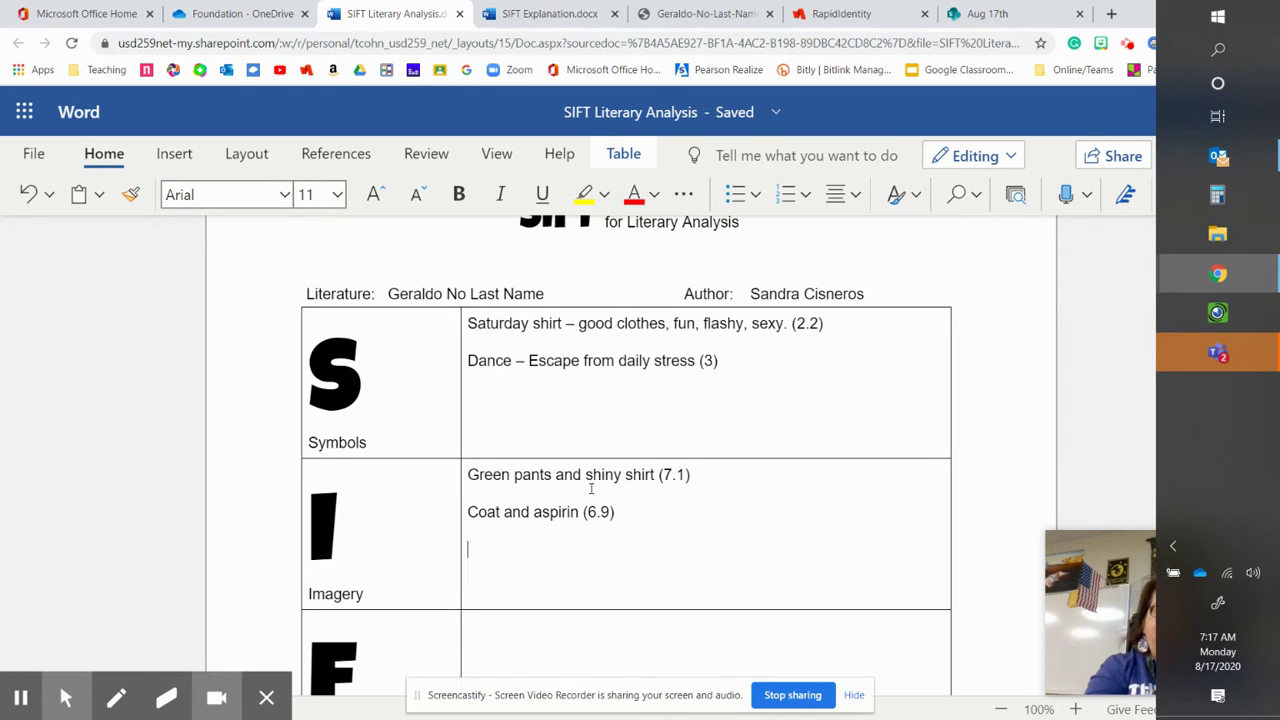
{"action": "type", "text": "Re"}
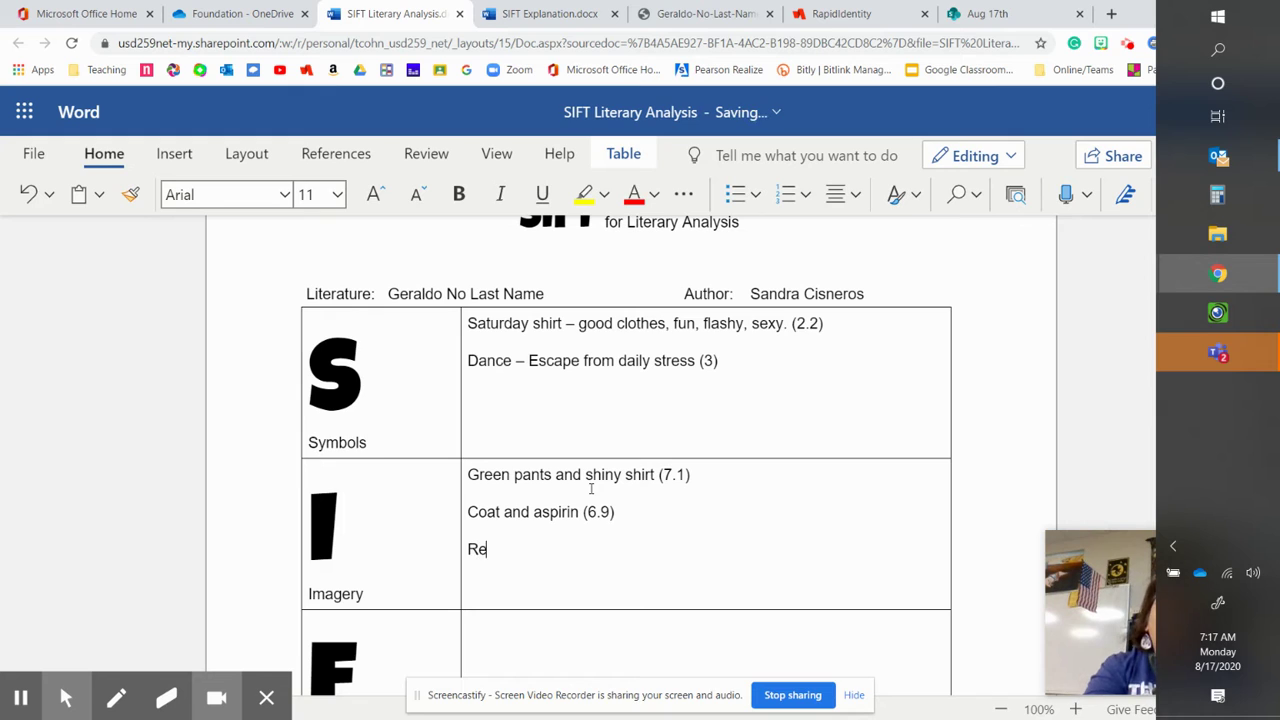
{"action": "type", "text": "ality of Geraldo"}
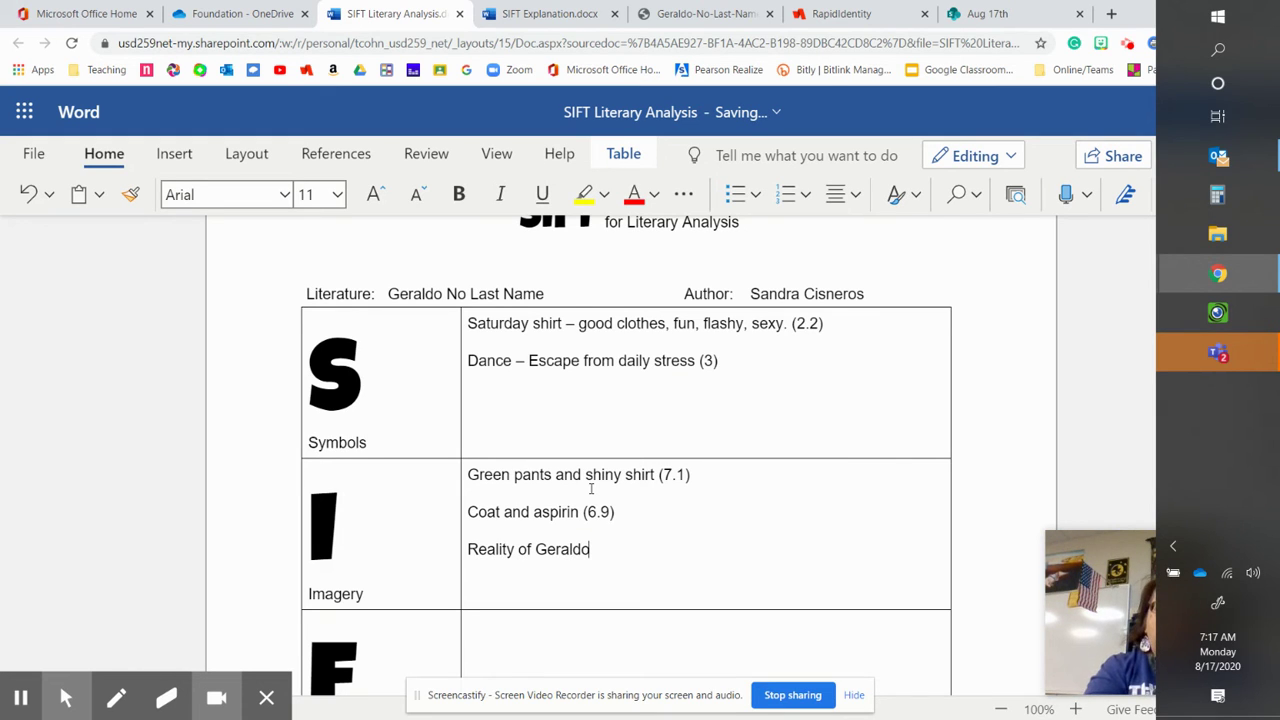
{"action": "type", "text": " (8)"}
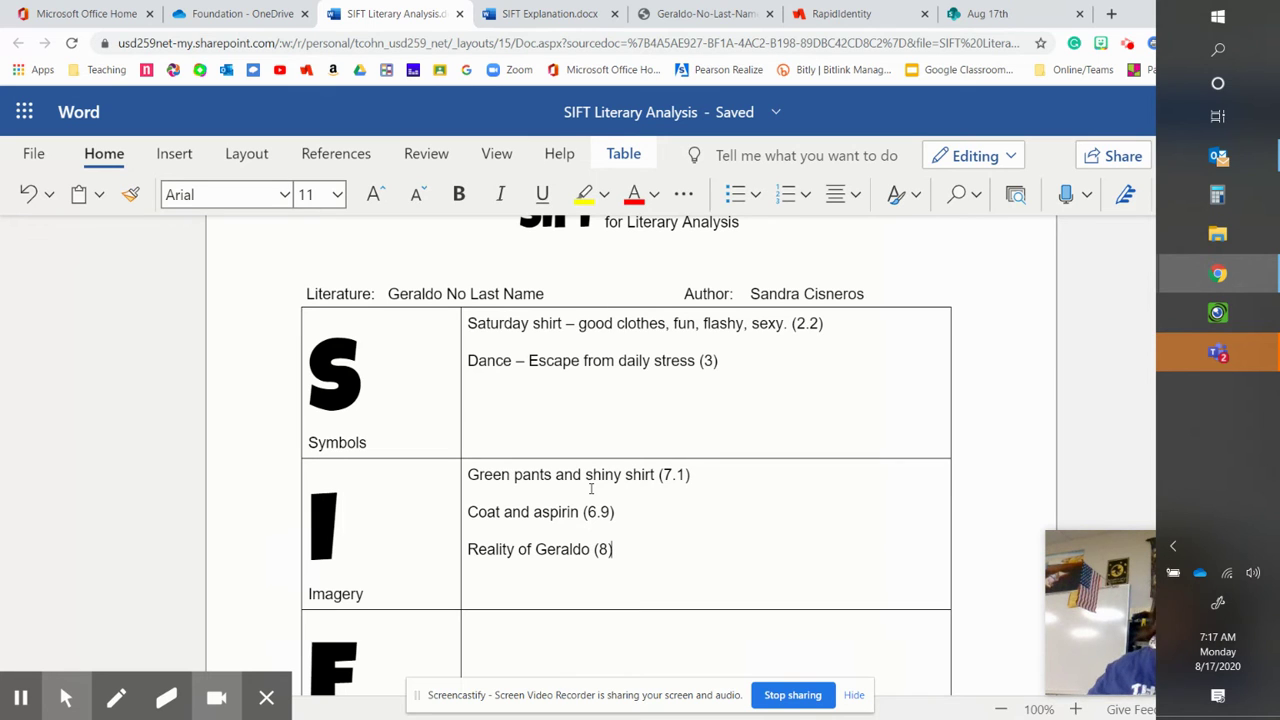
In the blank cell of the Figurative Language row, leave an empty first line and enter: Metaphor “The ones who always look ashamed.” (6.7)
{"action": "scroll", "coordinate": [591, 488], "scroll_direction": "down", "scroll_amount": 3}
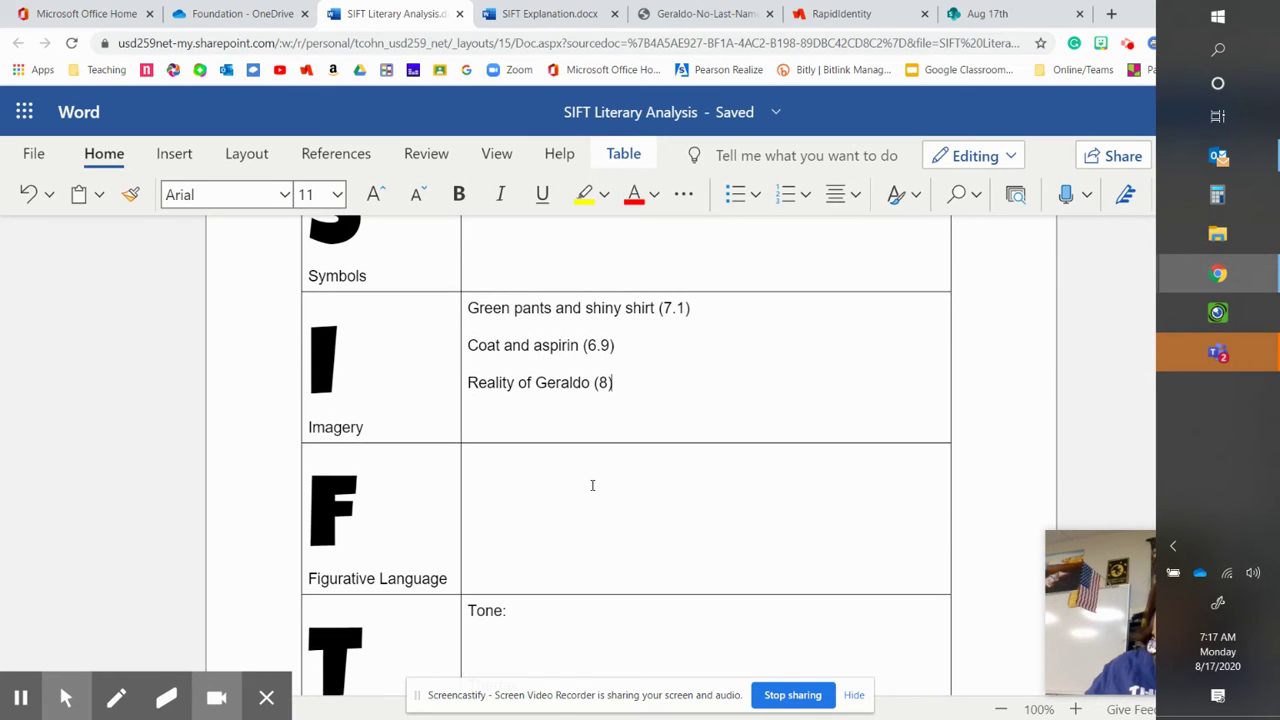
{"action": "left_click", "coordinate": [592, 485]}
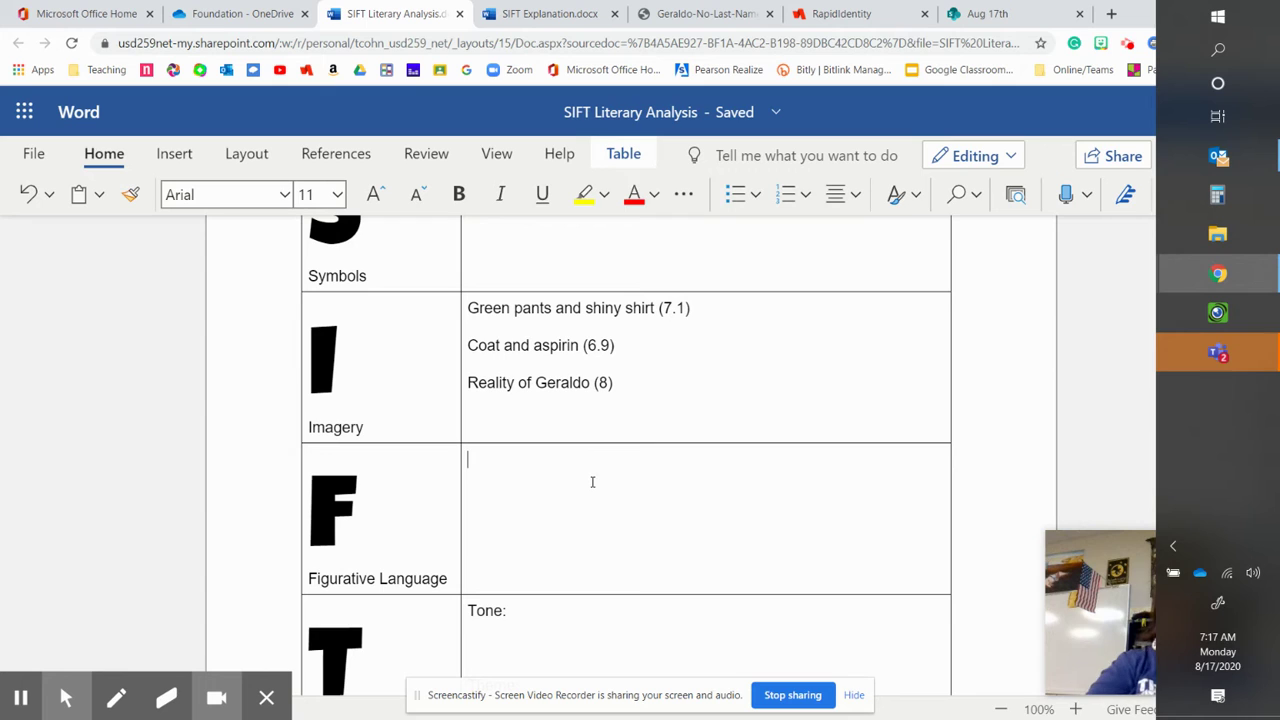
{"action": "key", "text": "Return"}
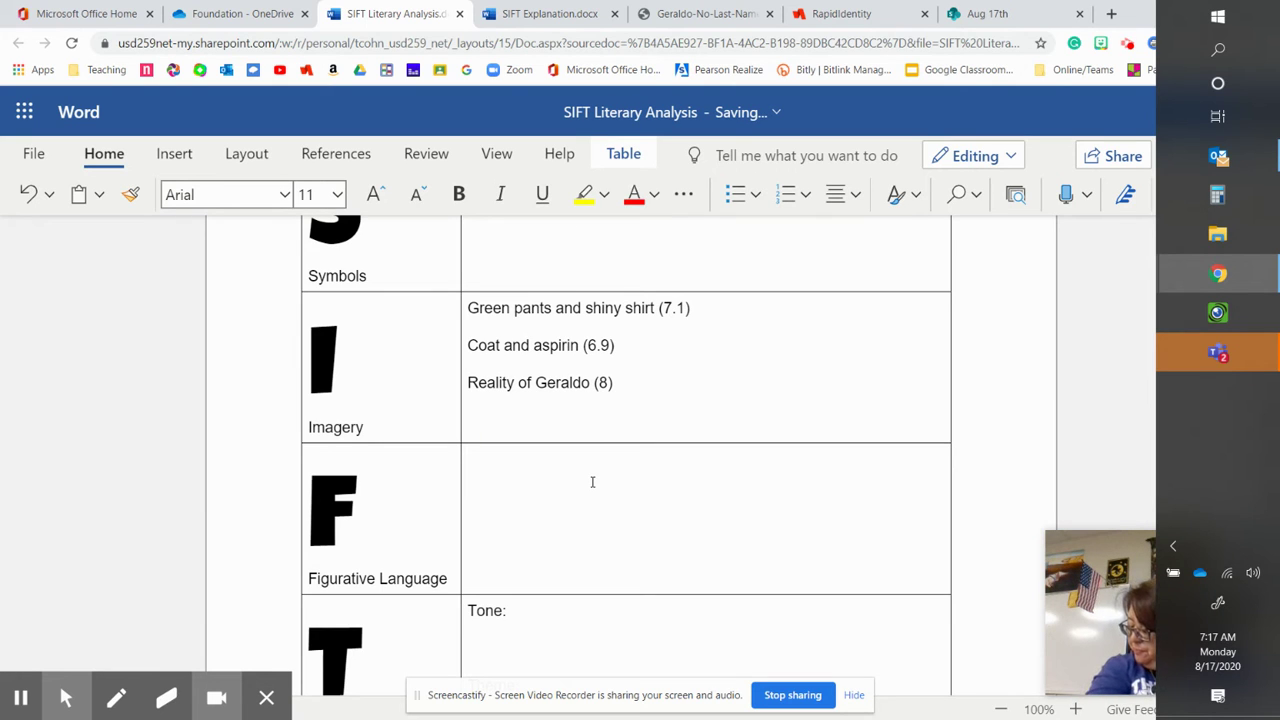
{"action": "type", "text": "Meta"}
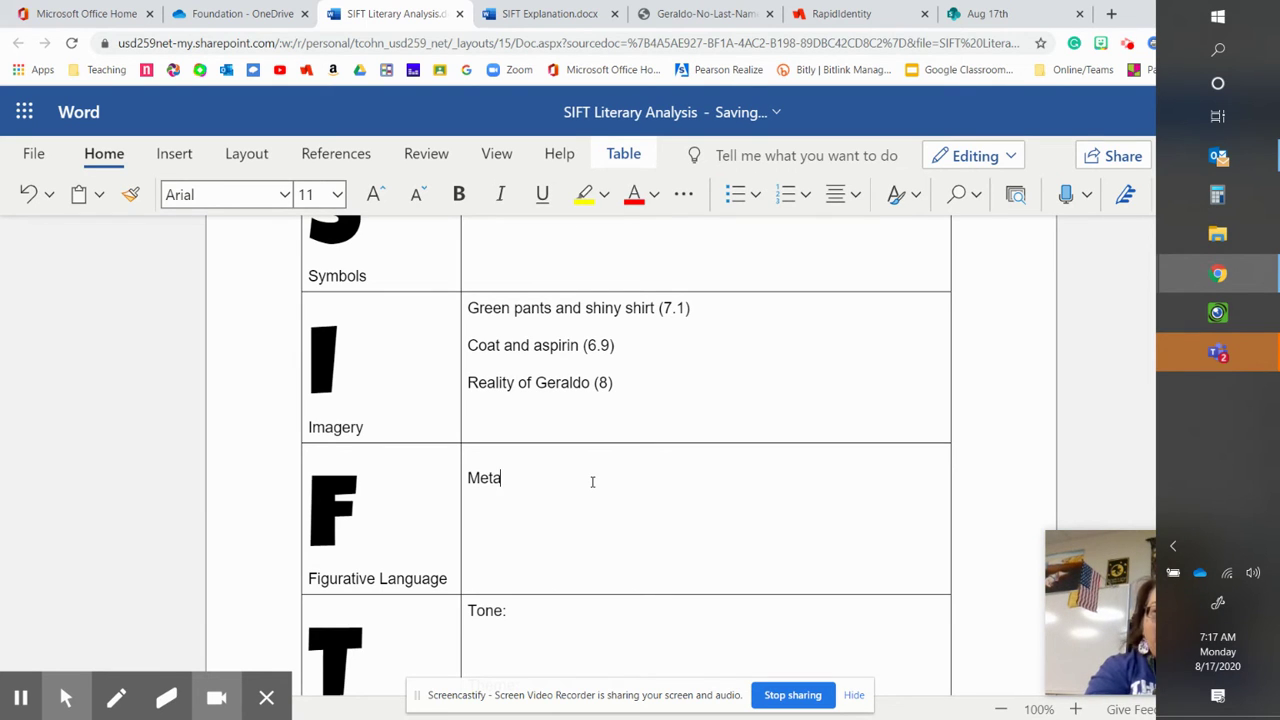
{"action": "type", "text": "phor "}
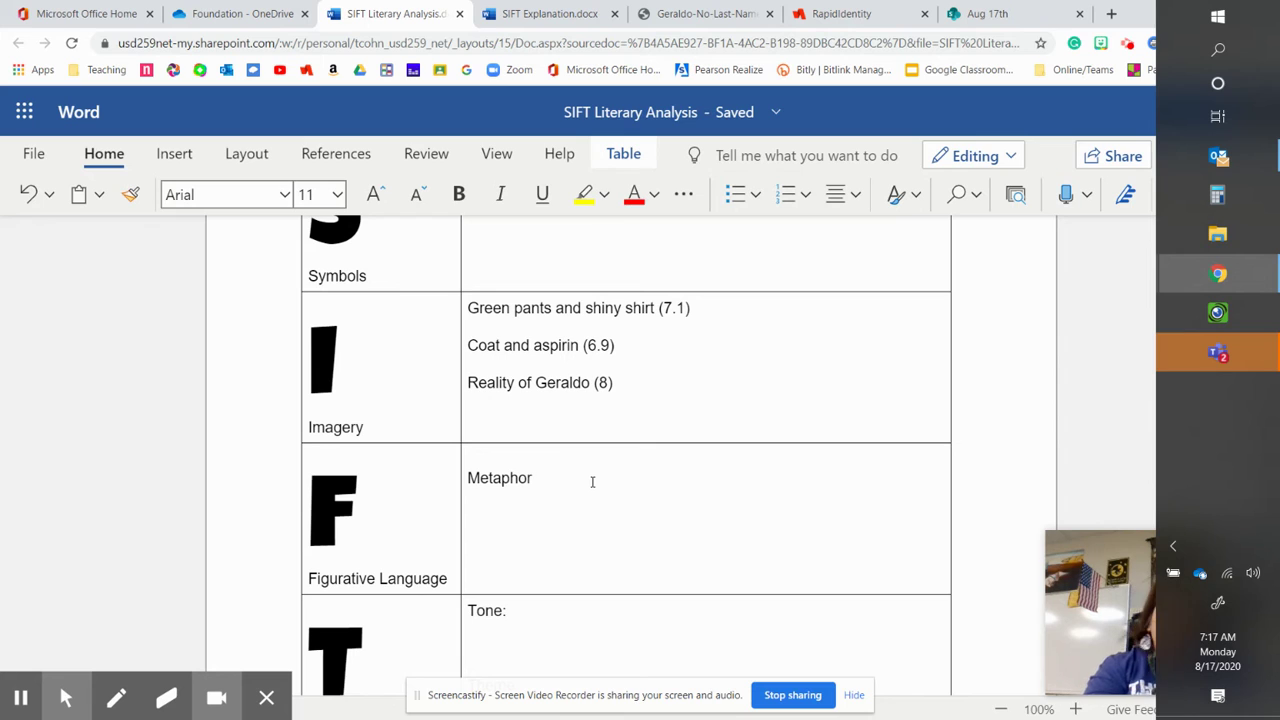
{"action": "type", "text": "\"The "}
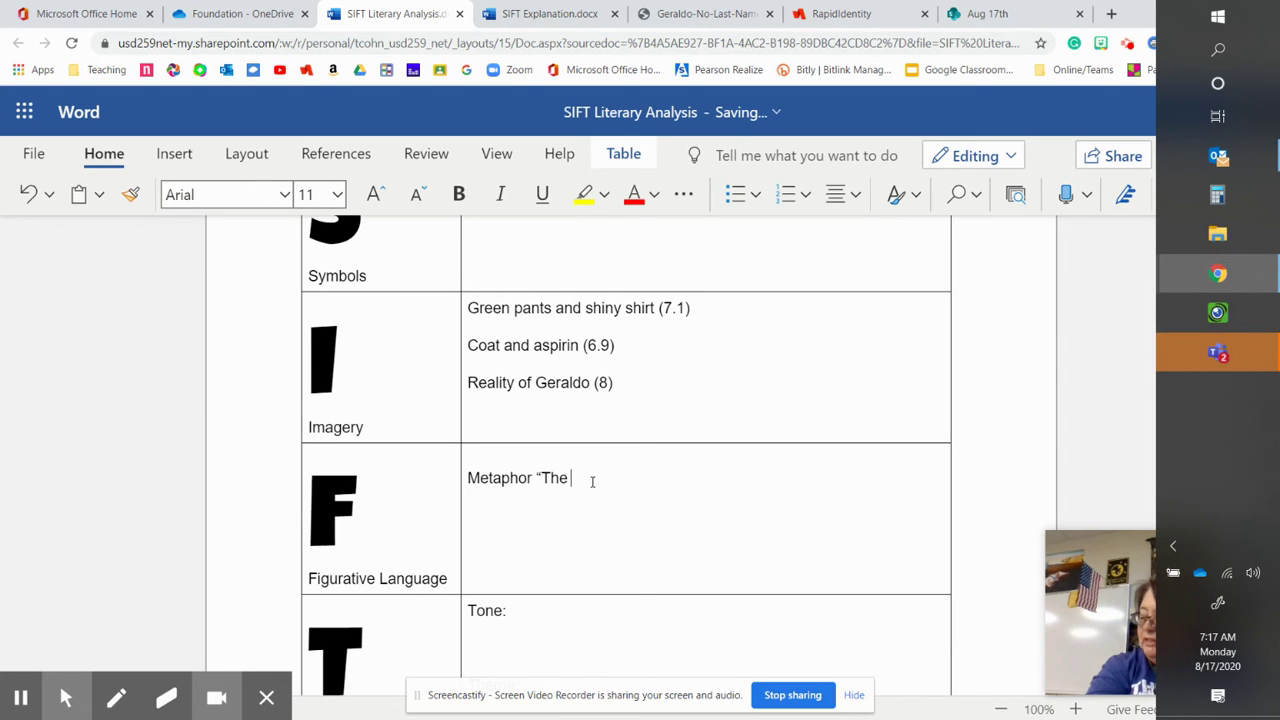
{"action": "type", "text": "ones who a"}
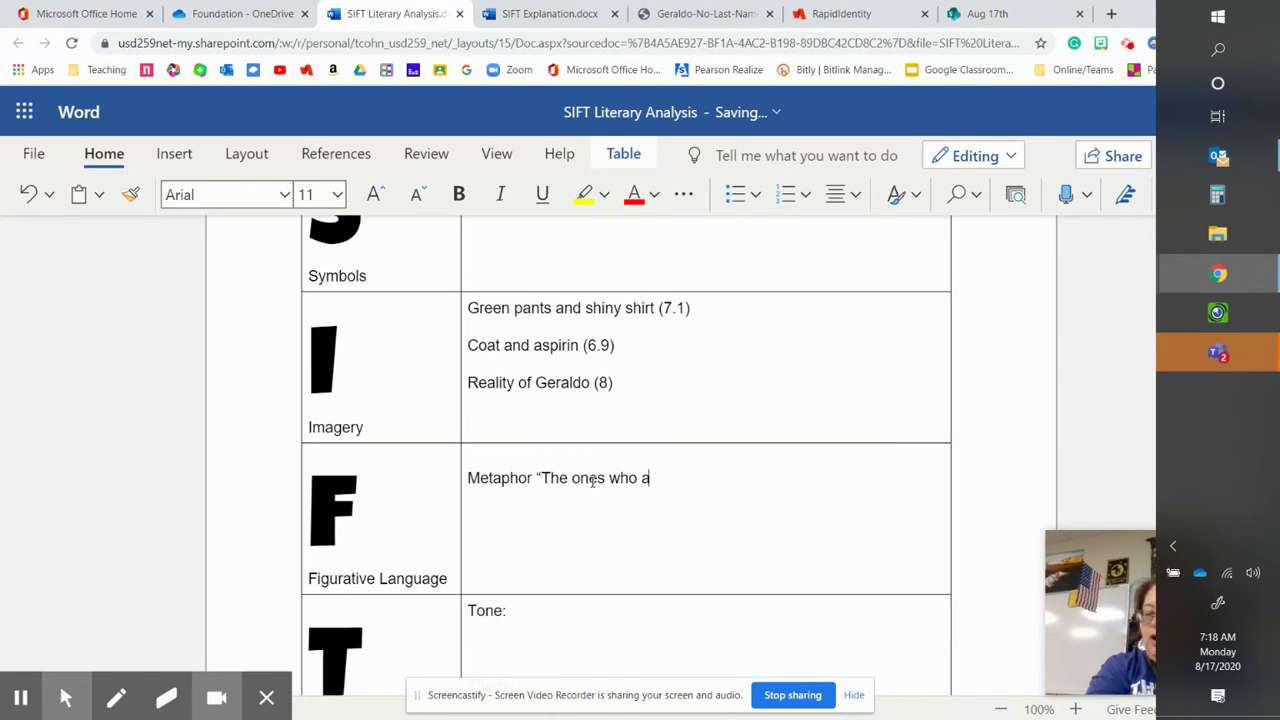
{"action": "type", "text": "lsways loo"}
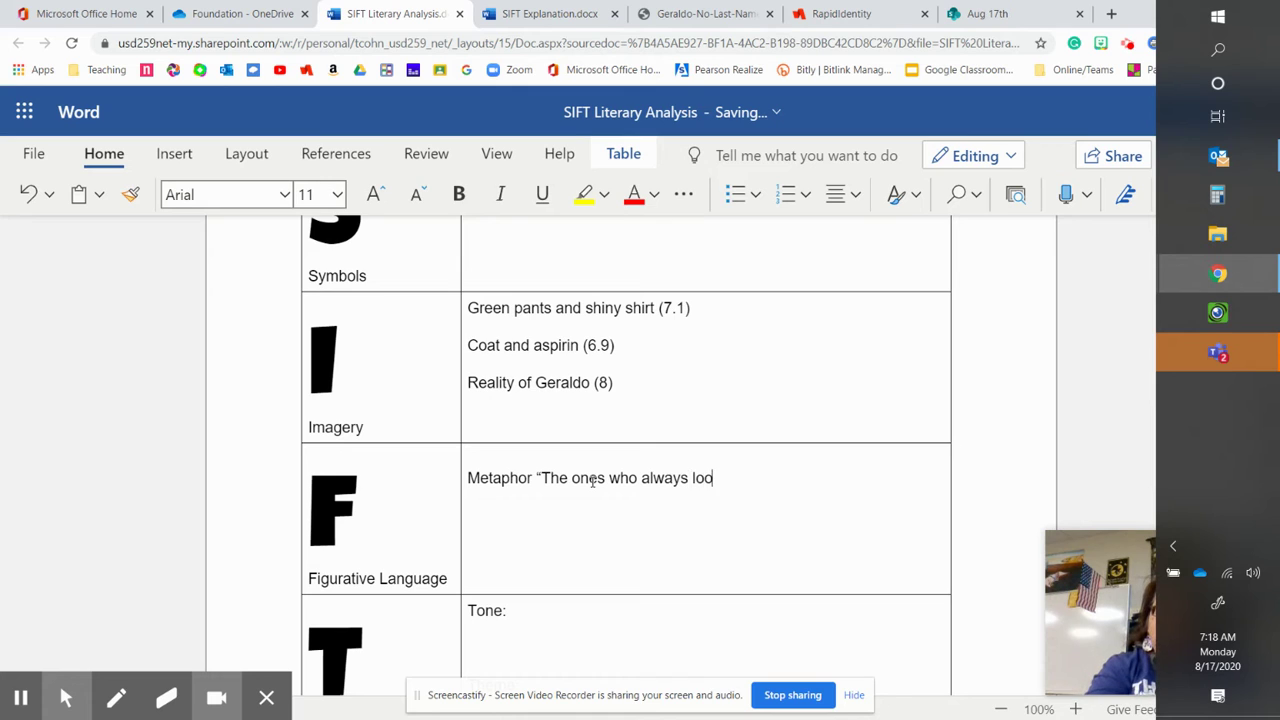
{"action": "type", "text": "k ashamed"}
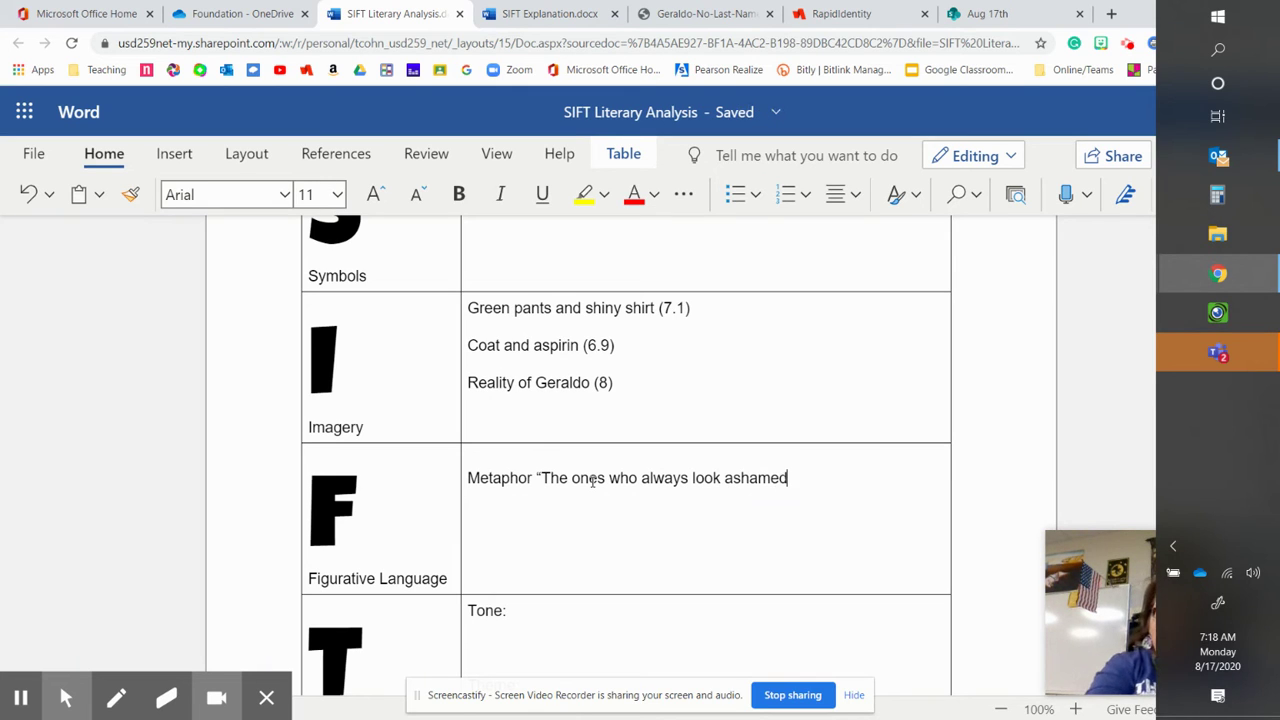
{"action": "type", "text": "”"}
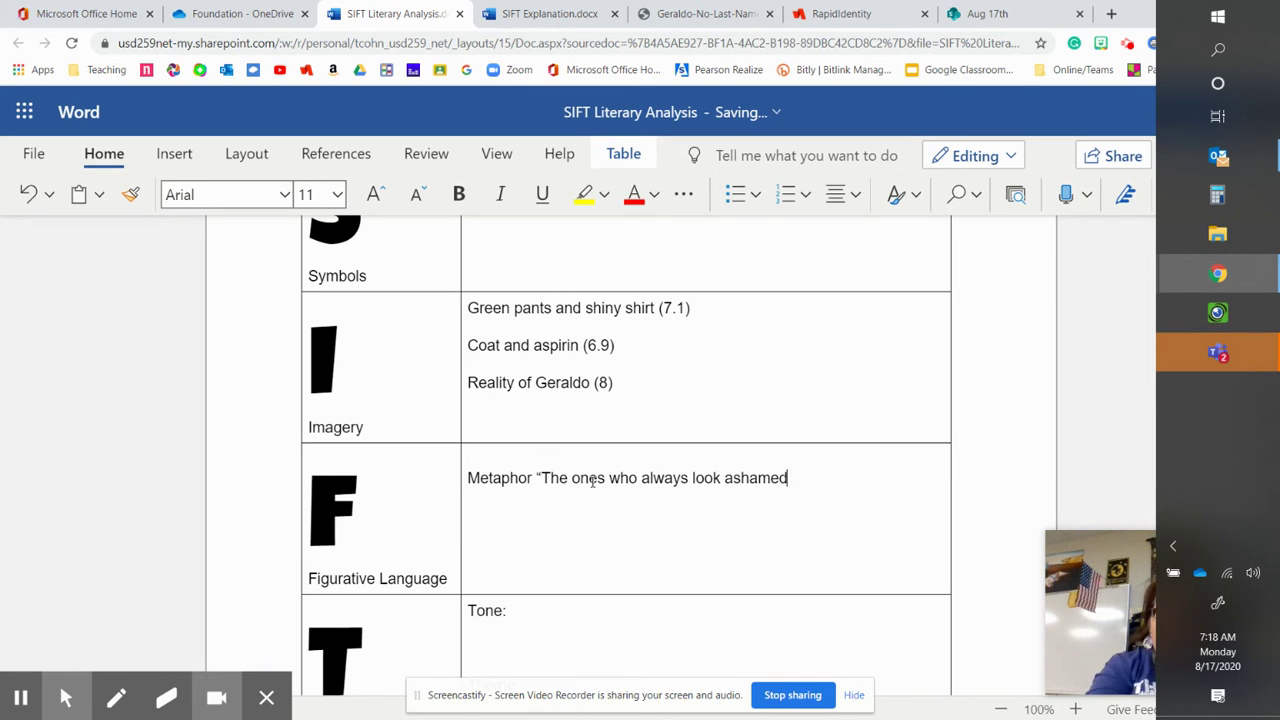
{"action": "type", "text": ".” (6"}
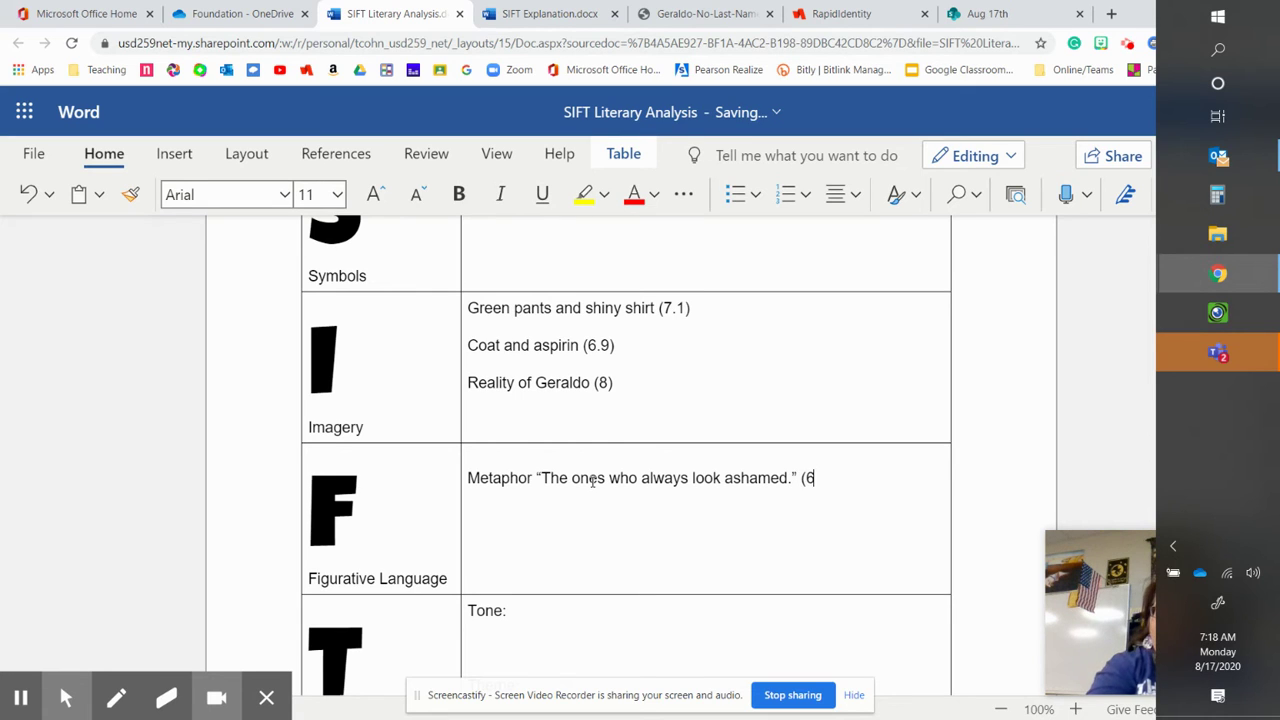
{"action": "type", "text": ".7)"}
Add a new paragraph to the Figurative Language answer reading: Allusion - “cumbias, salsas, rancheros” (3.6)
{"action": "key", "text": "Return"}
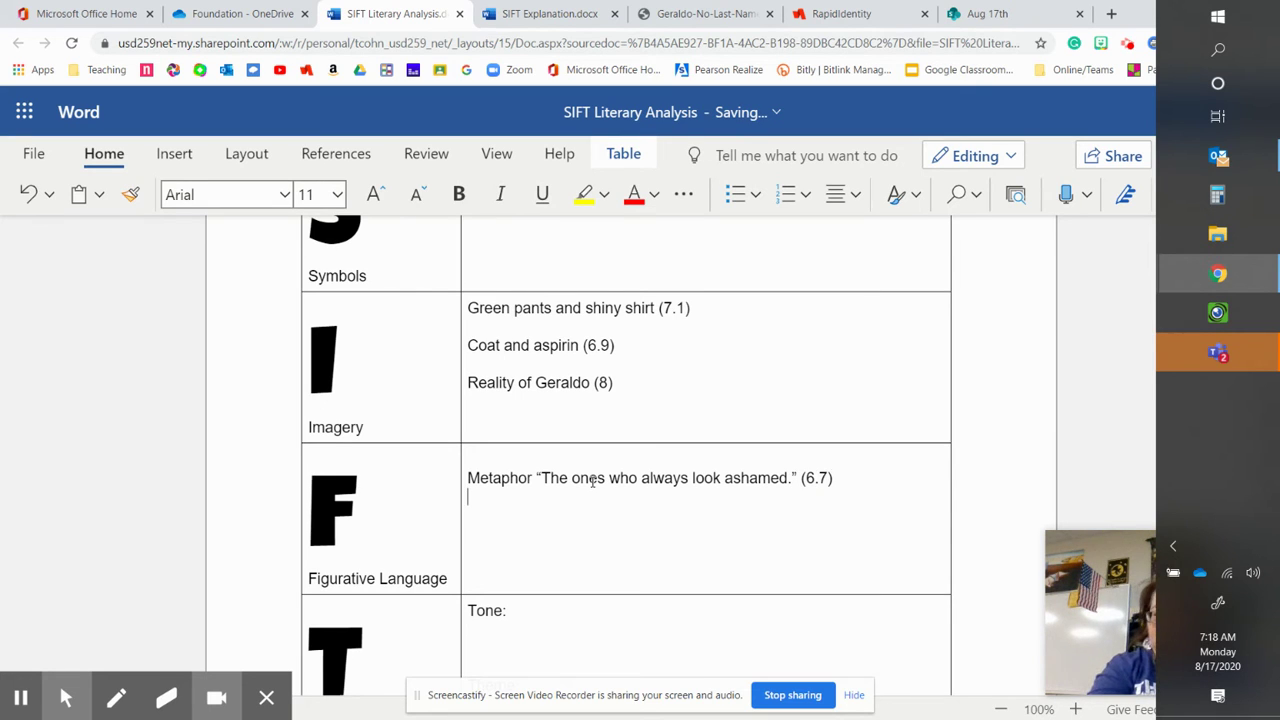
{"action": "type", "text": "Allu"}
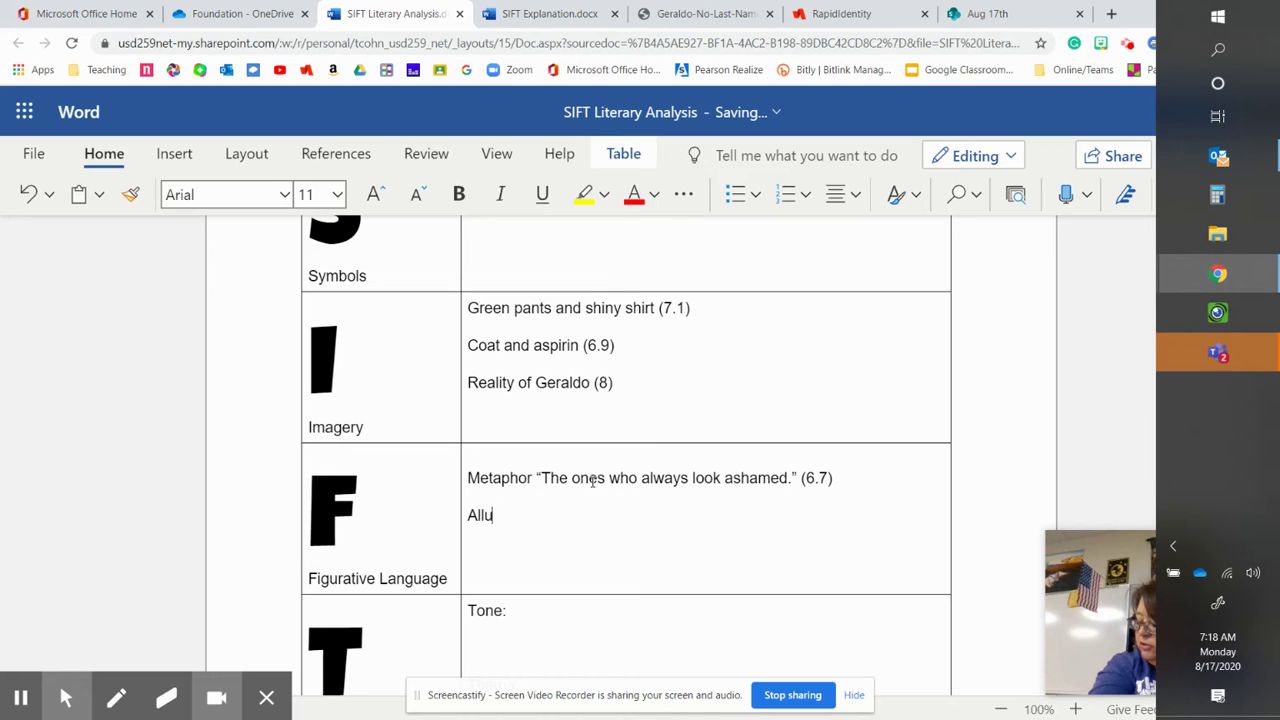
{"action": "type", "text": "sion - “"}
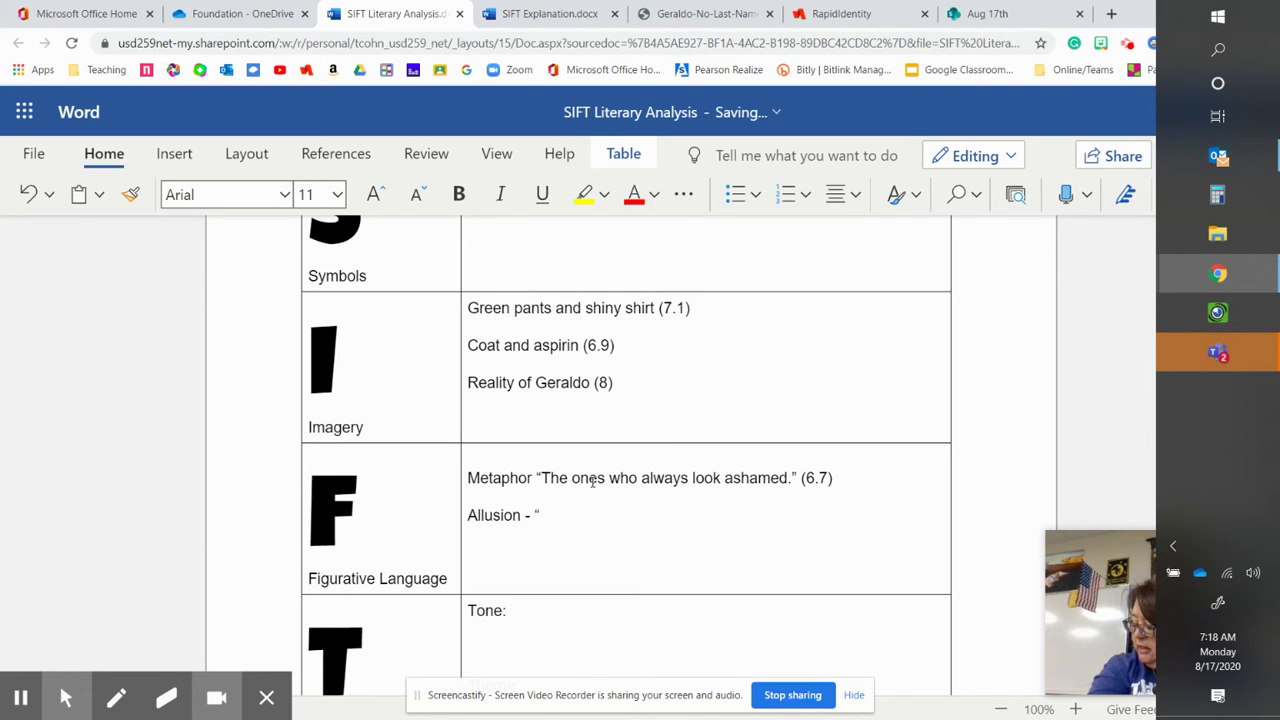
{"action": "type", "text": " \"cumbias"}
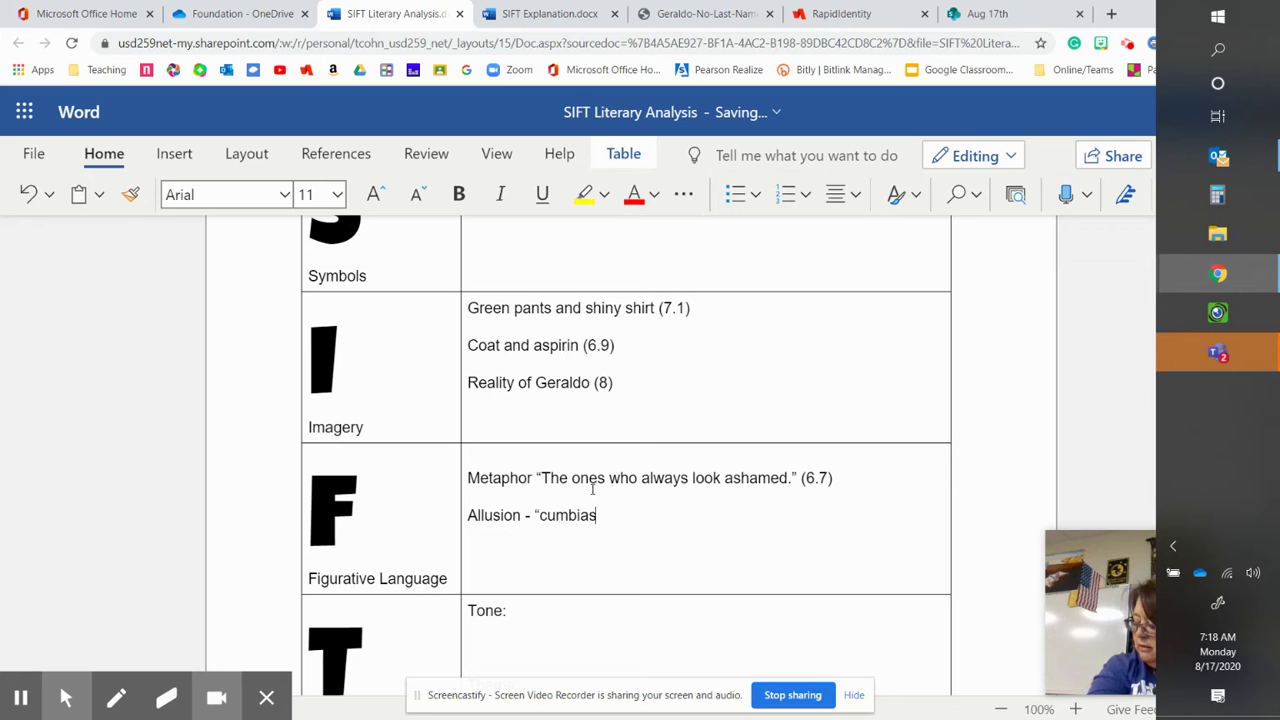
{"action": "type", "text": ", sal"}
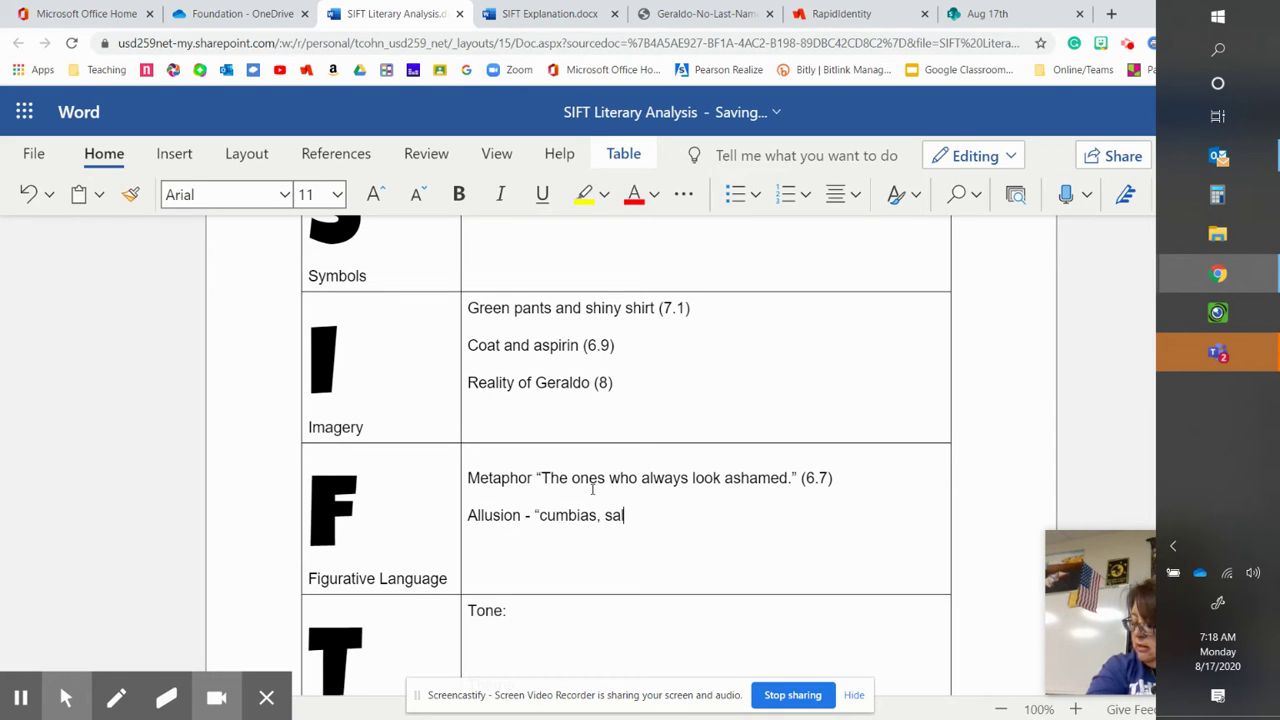
{"action": "type", "text": "sas, r"}
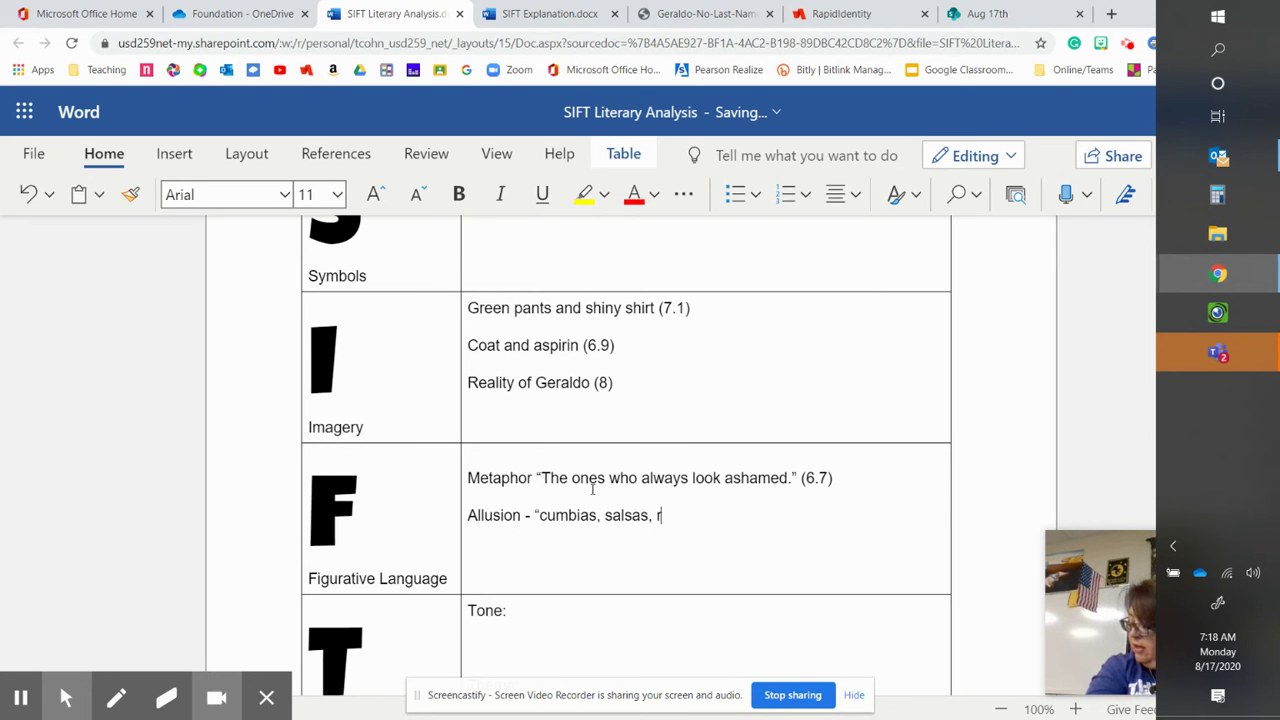
{"action": "type", "text": "ancheros"}
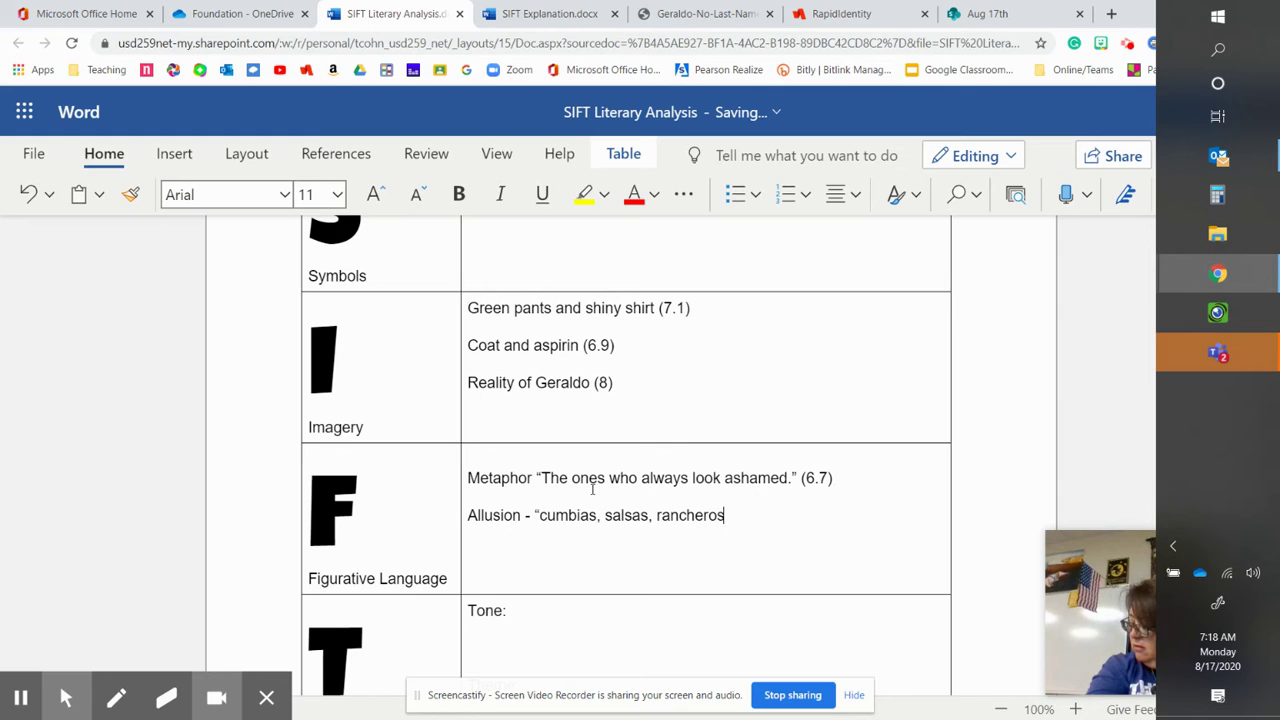
{"action": "type", "text": "\" (3"}
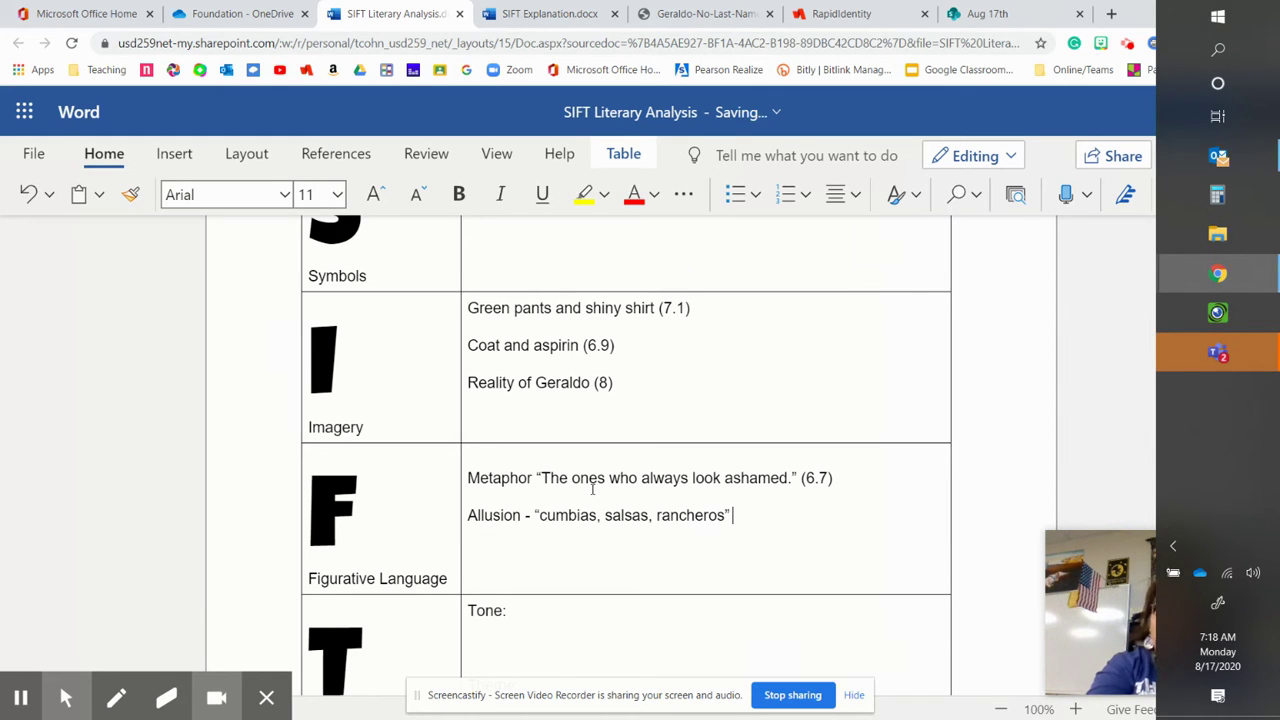
{"action": "type", "text": ".6)"}
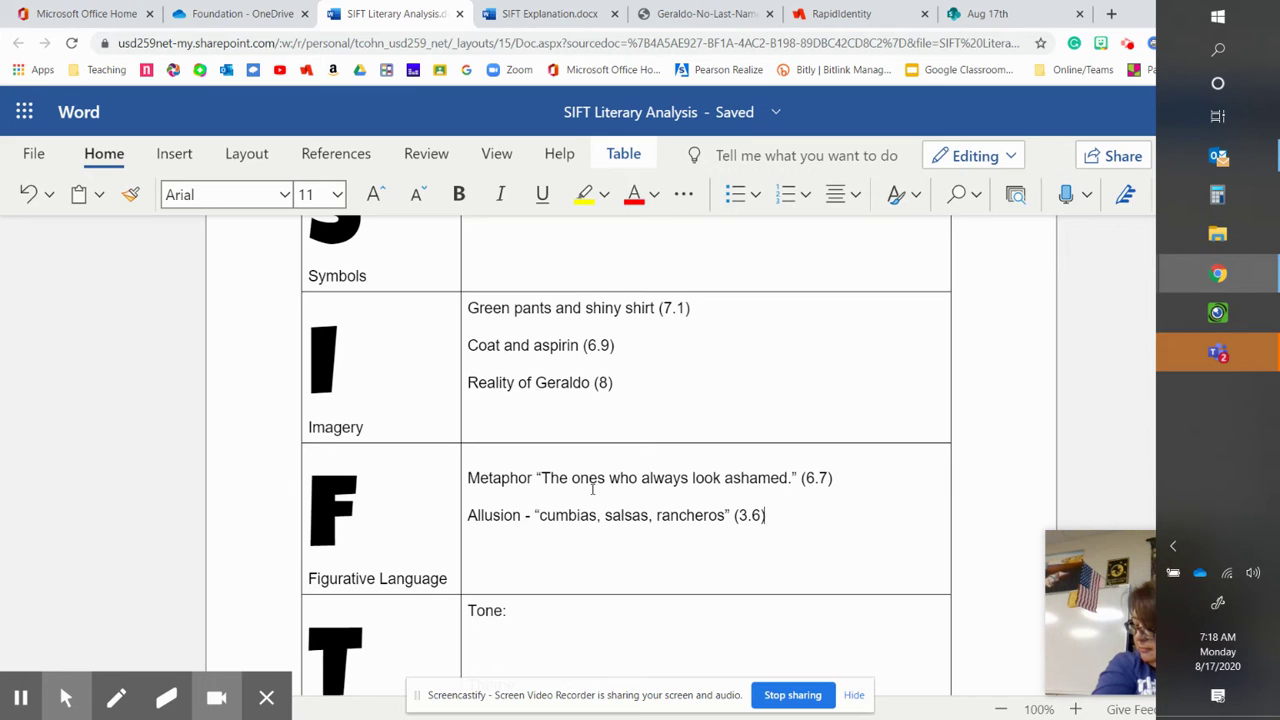
Add another paragraph to the Figurative Language answer reading: Foreshadowing - “How was she to know...” (3.1)
{"action": "key", "text": "Return"}
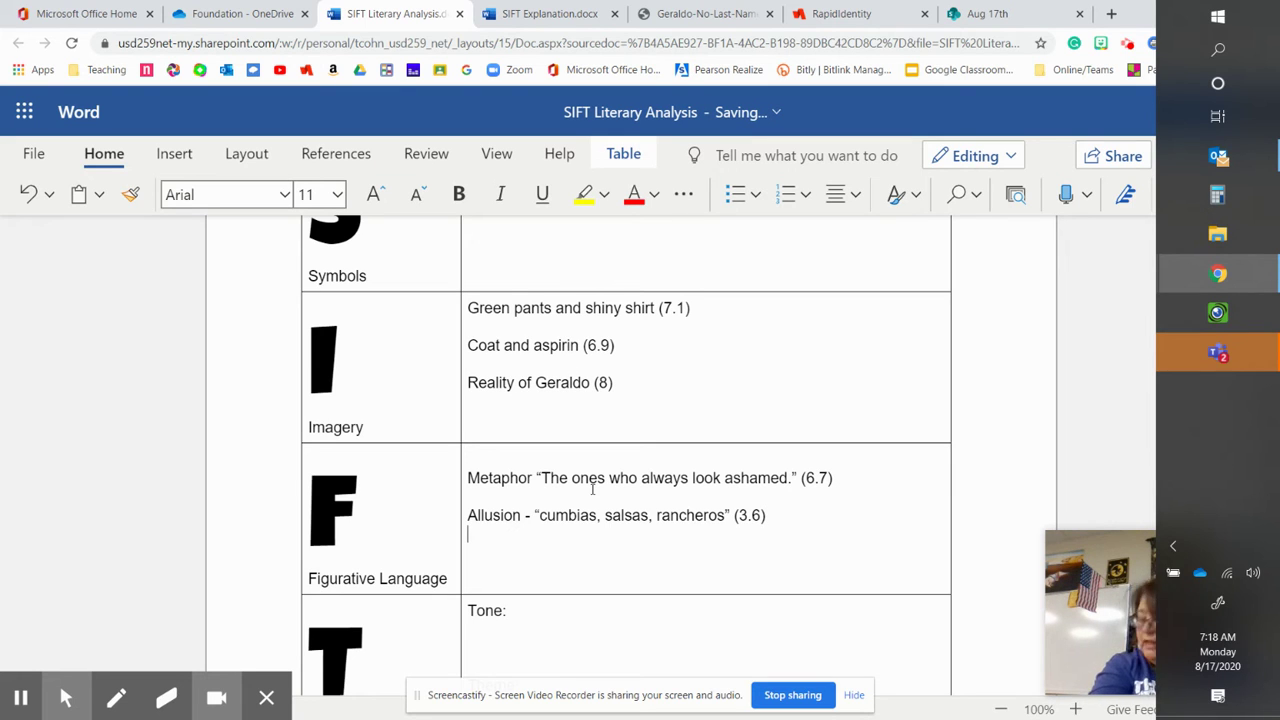
{"action": "type", "text": "Fores"}
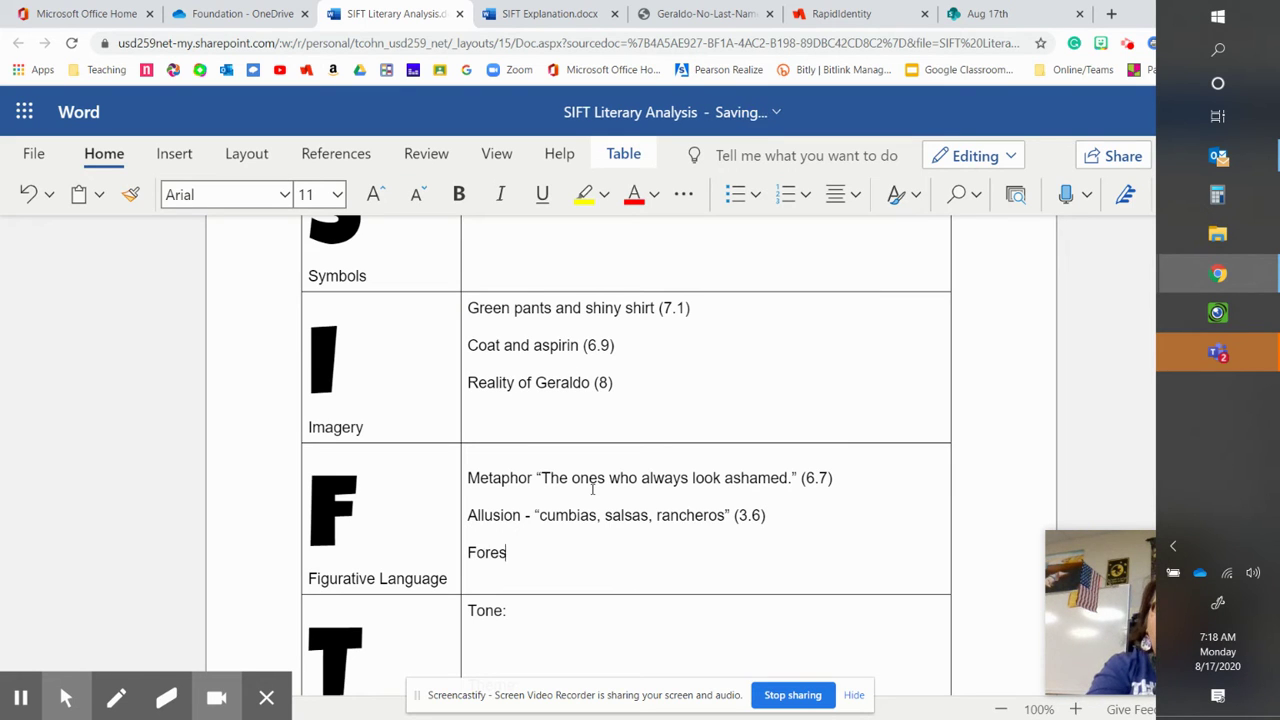
{"action": "type", "text": "hadowing -"}
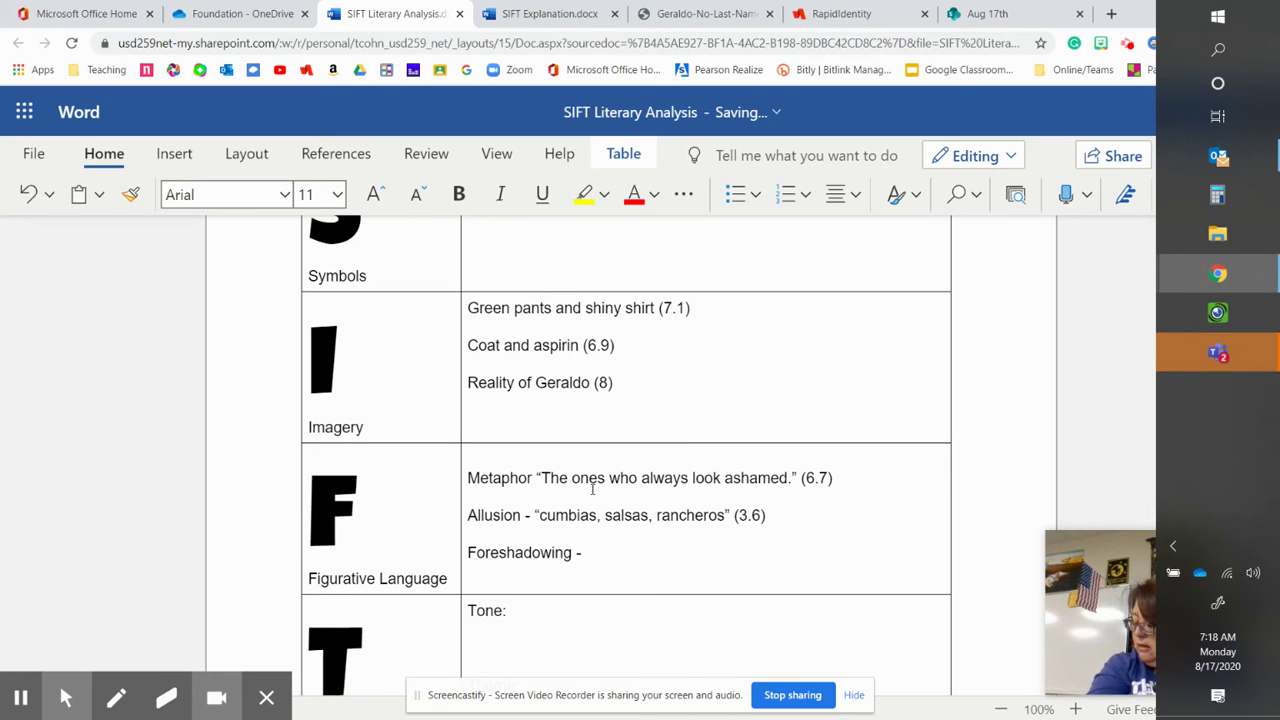
{"action": "type", "text": "Hd"}
{"action": "key", "text": "BackSpace"}
{"action": "key", "text": "BackSpace"}
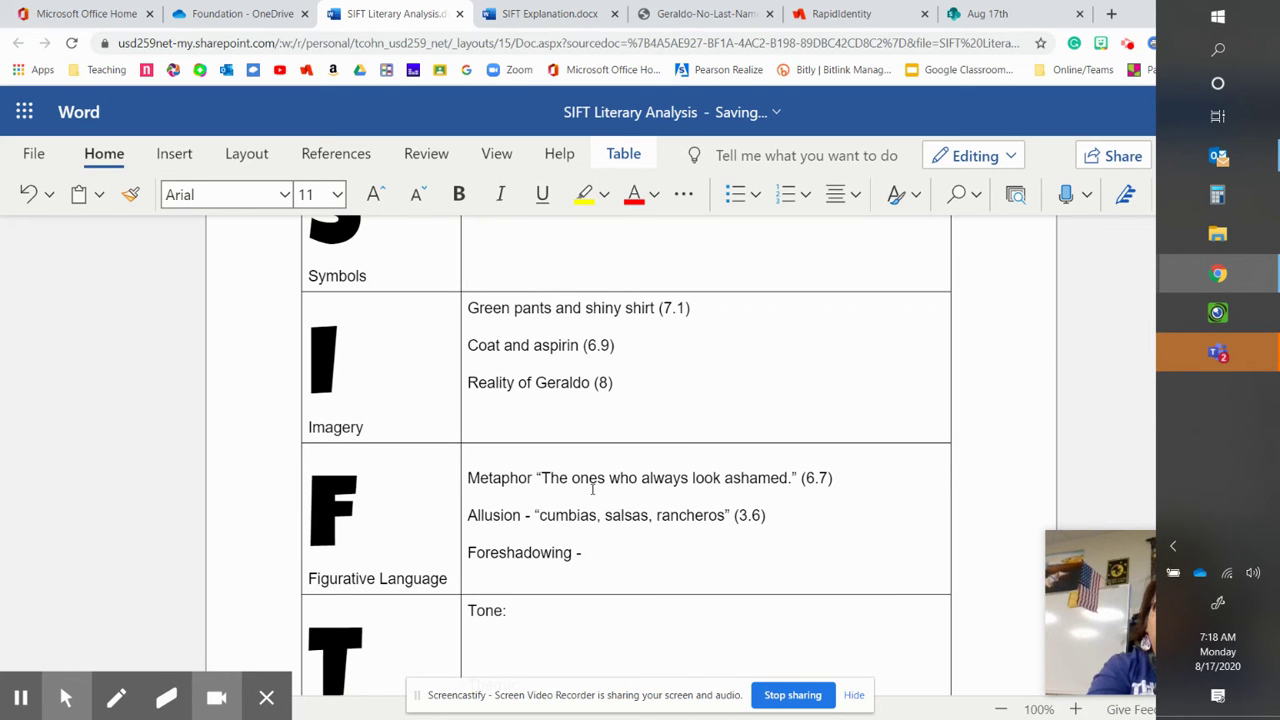
{"action": "type", "text": "\""}
{"action": "type", "text": "How was she "}
{"action": "type", "text": "to know. "}
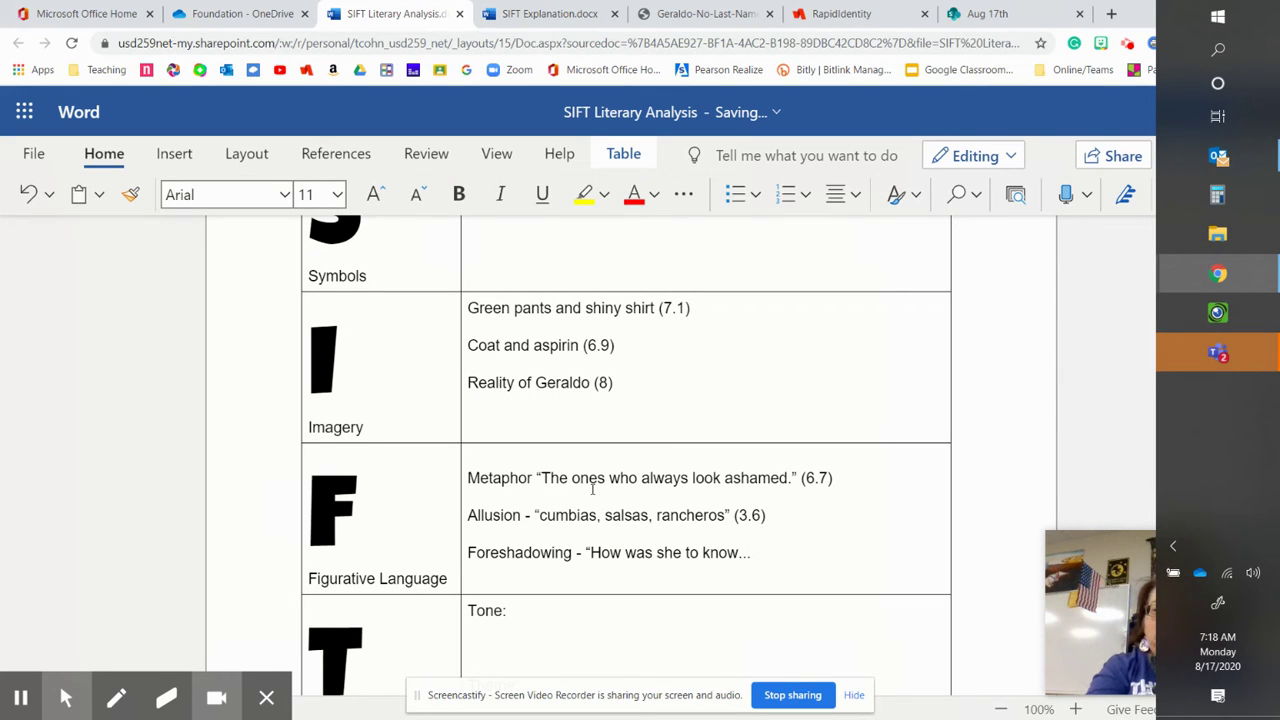
{"action": "type", "text": "\" (3.10"}
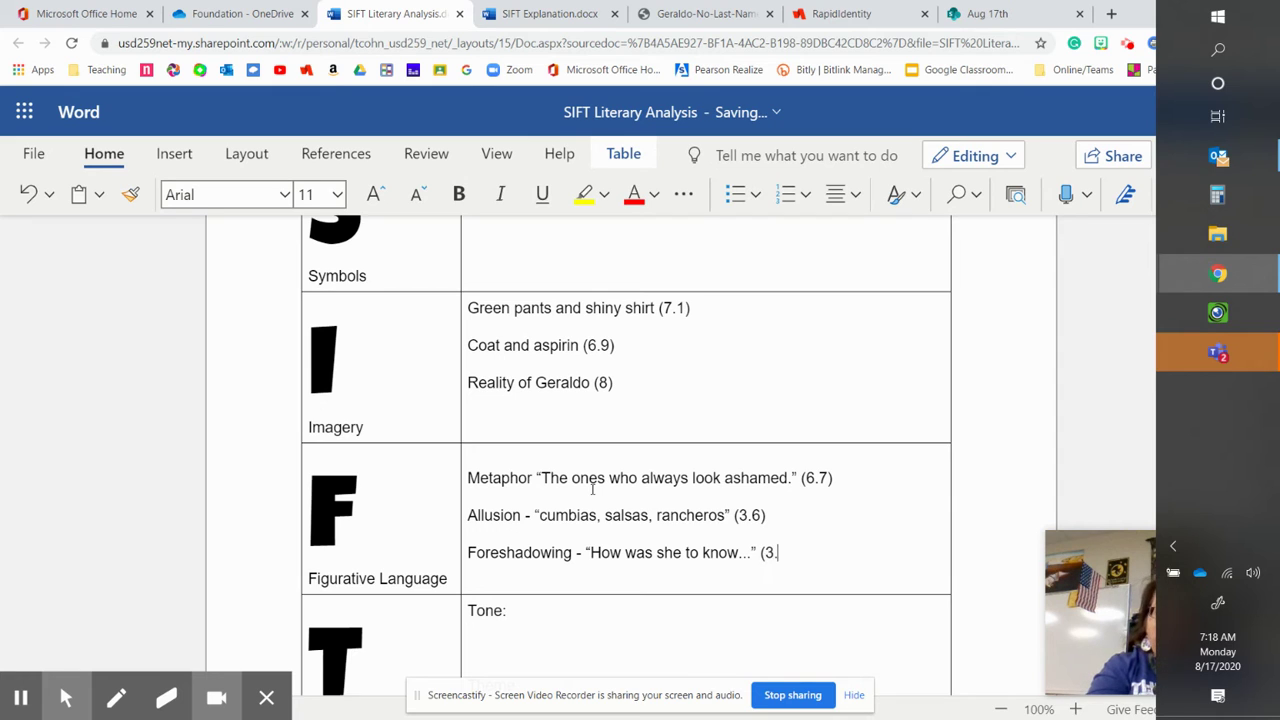
{"action": "key", "text": "BackSpace"}
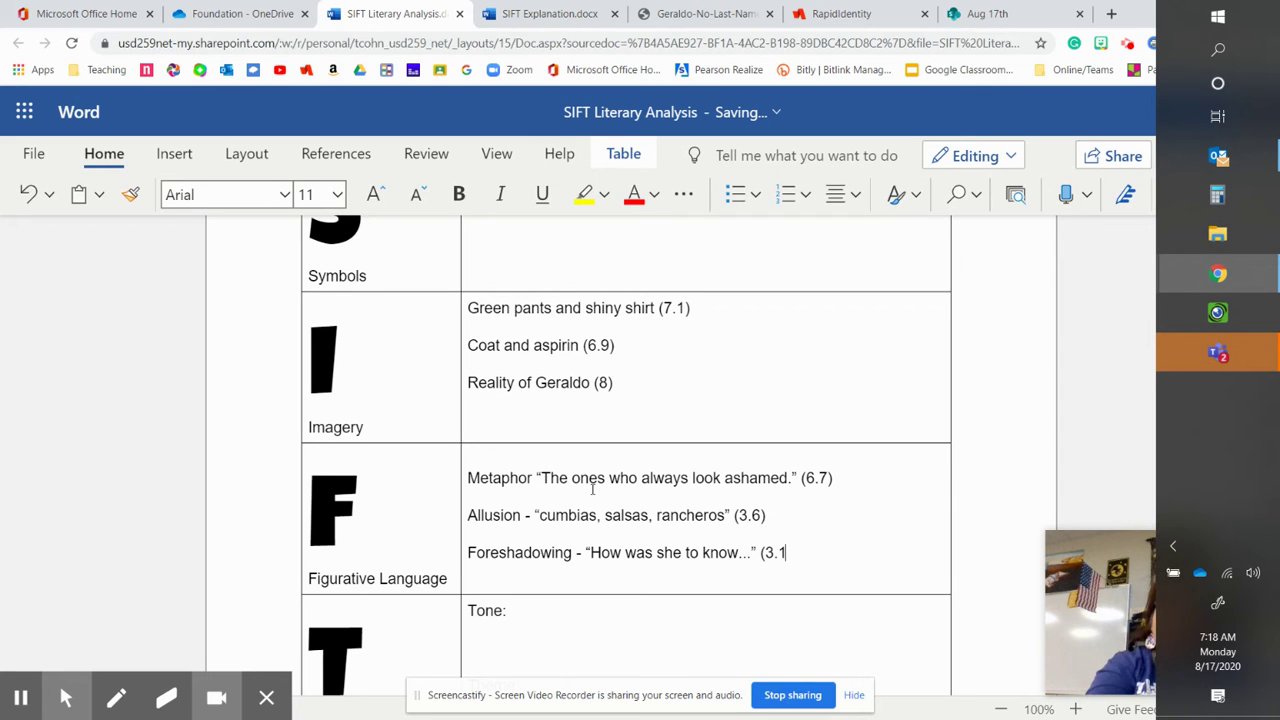
{"action": "type", "text": ")"}
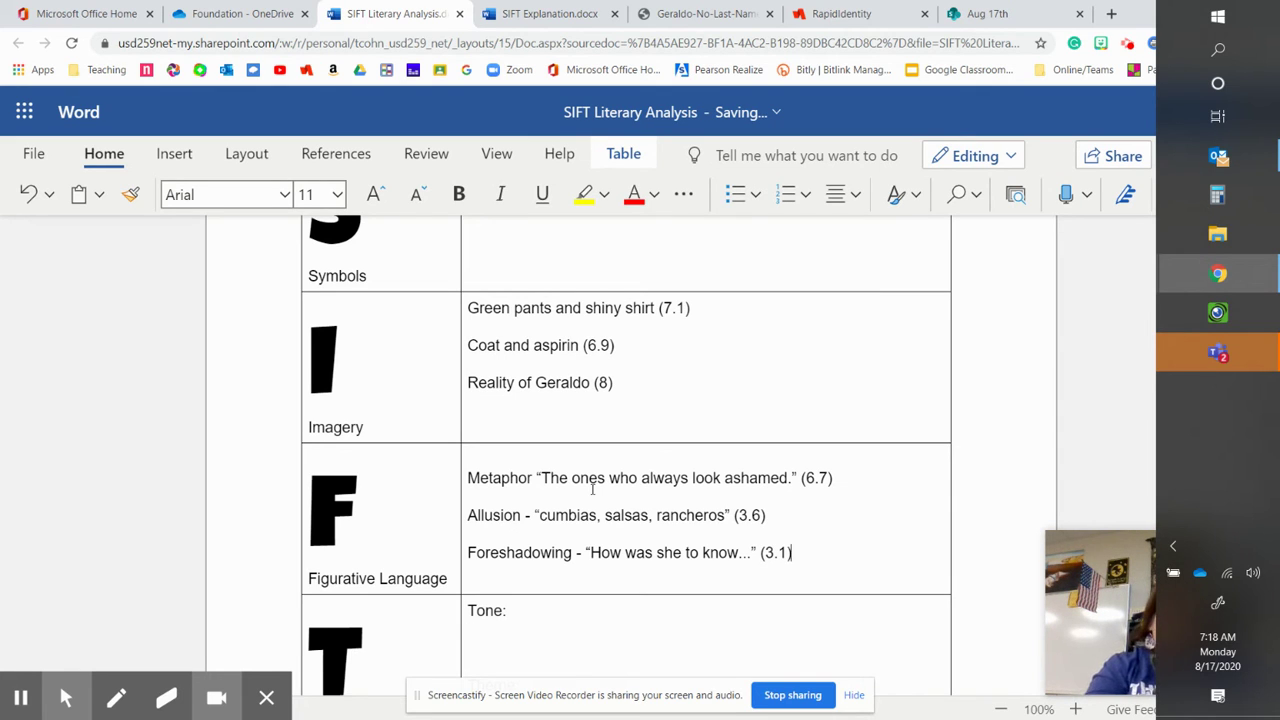
Enter "somber" after the "Tone:" label in the Tone/Theme row
{"action": "scroll", "coordinate": [592, 489], "scroll_direction": "down", "scroll_amount": 3}
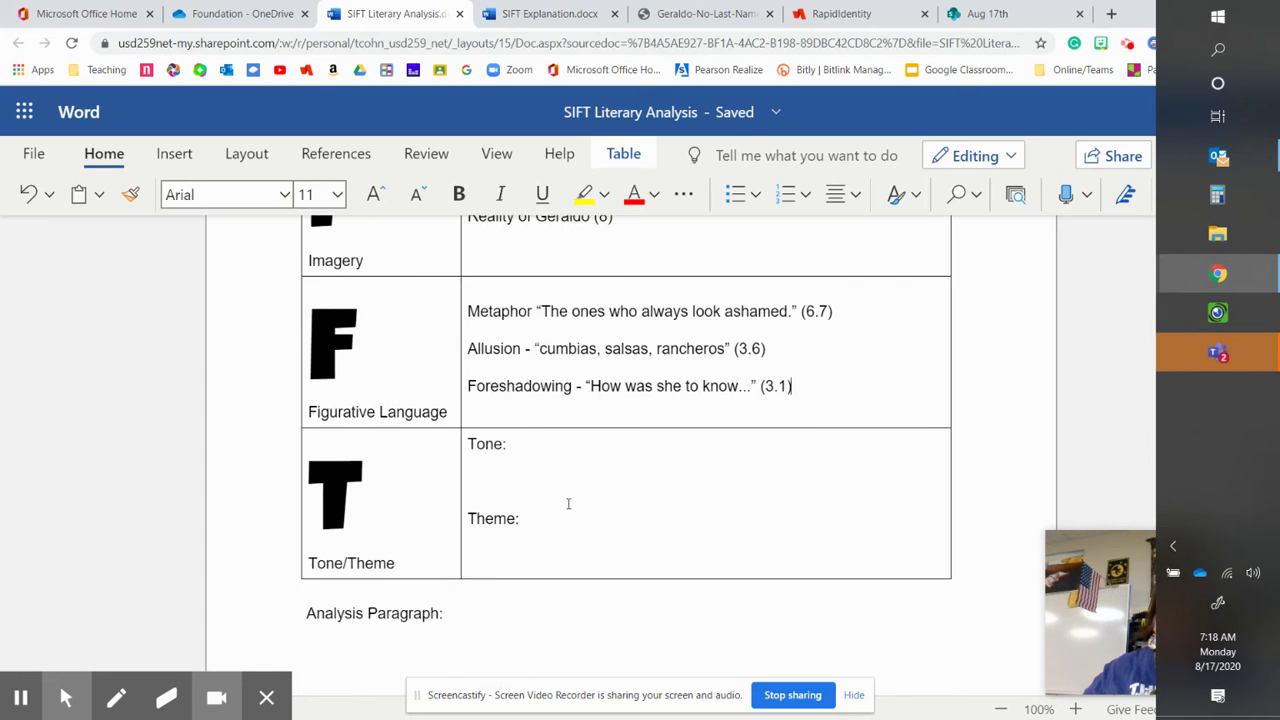
{"action": "left_click", "coordinate": [586, 363]}
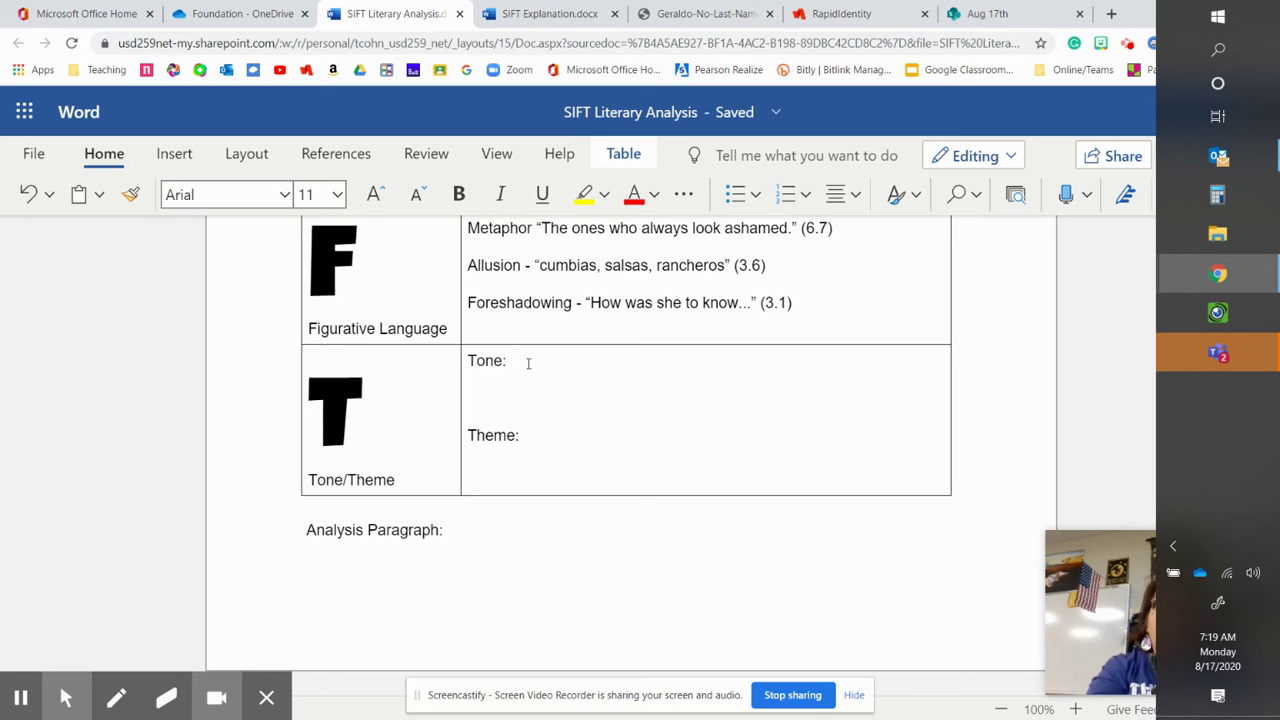
{"action": "type", "text": "somber"}
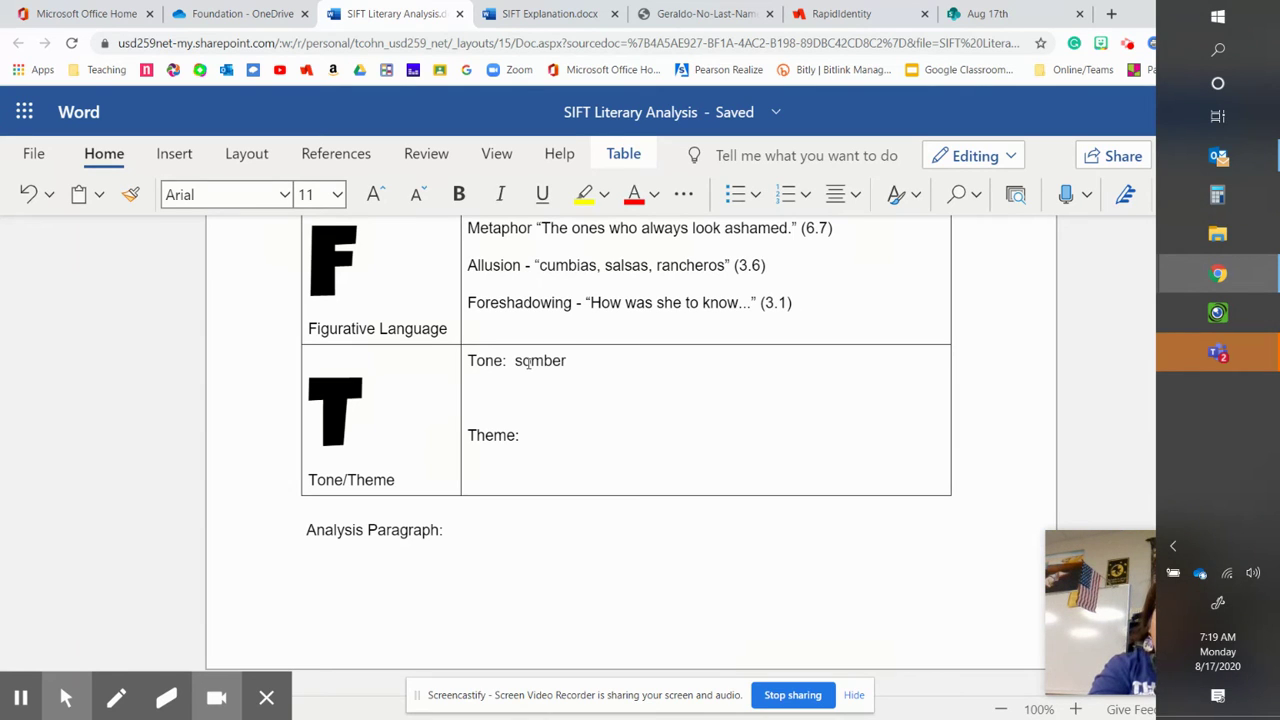
Extend the tone answer after "somber" with: – Geraldo's hit & run and dies
{"action": "type", "text": "- G"}
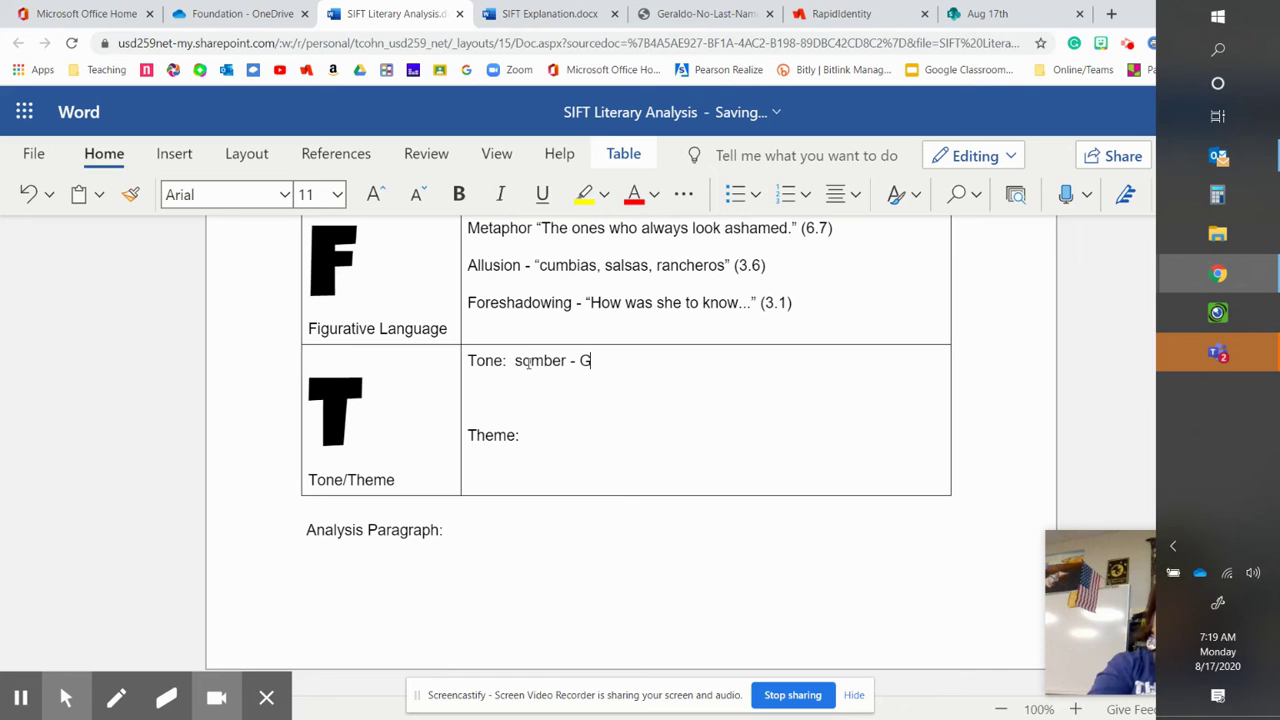
{"action": "type", "text": "eraldo's "}
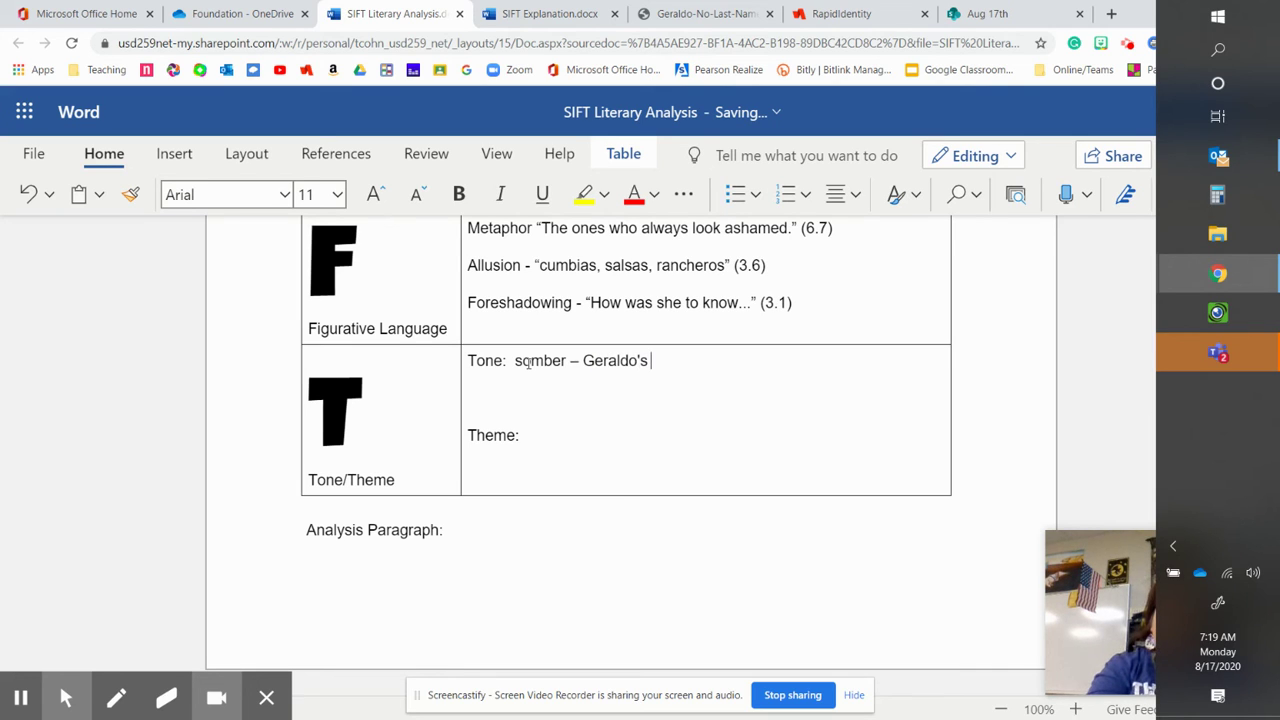
{"action": "type", "text": "hit & run "}
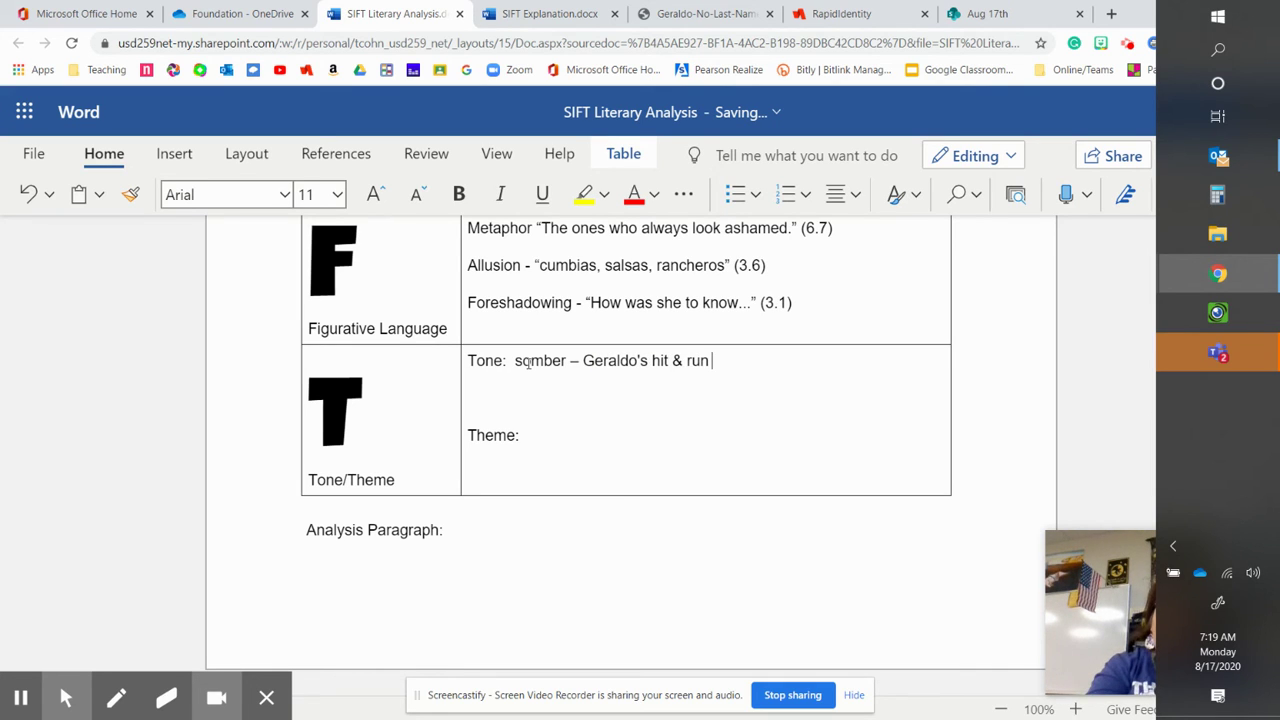
{"action": "type", "text": "and dies"}
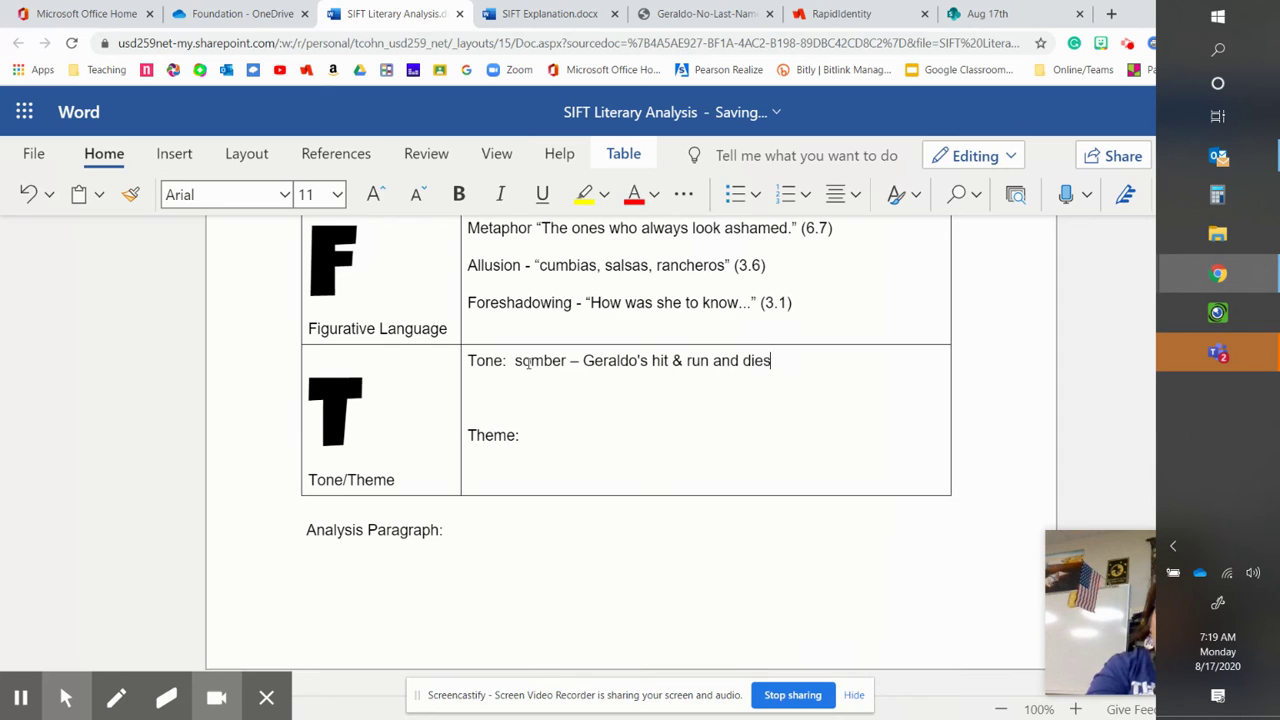
{"action": "type", "text": "."}
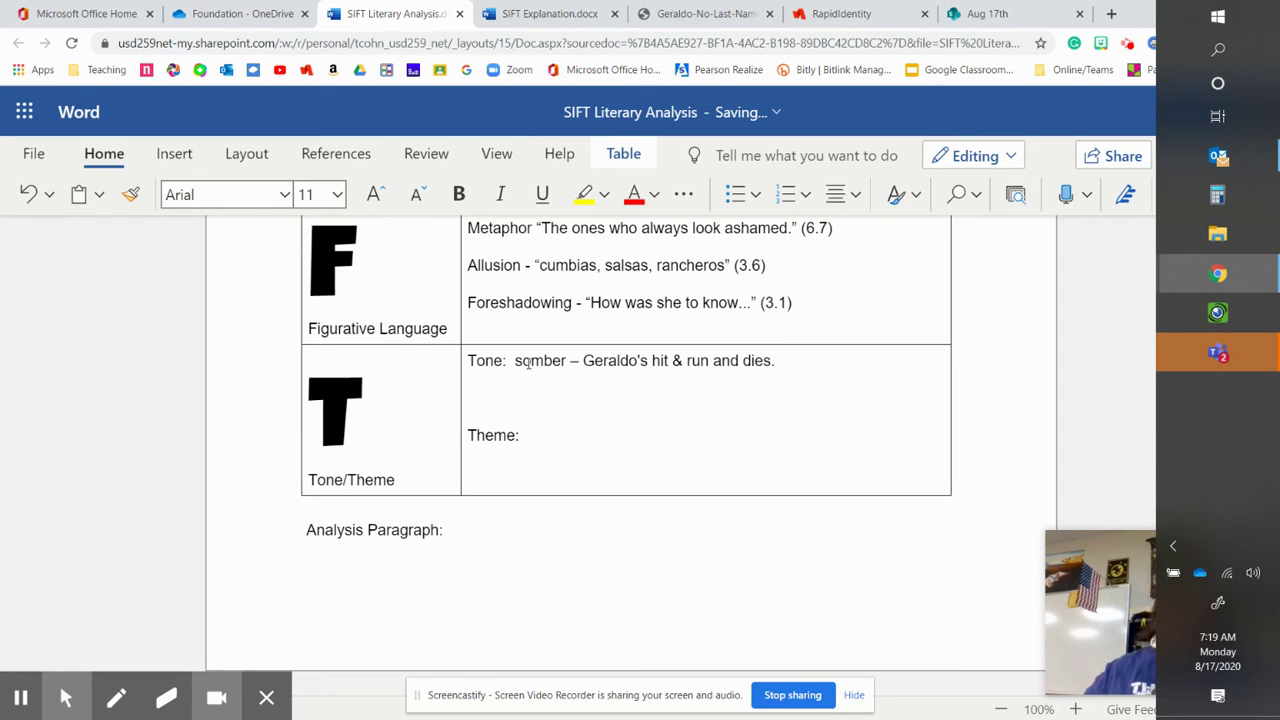
Enter after the "Theme:" label in the Tone/Theme row: You don’t always know the whole story (8 &9)
{"action": "left_click", "coordinate": [553, 444]}
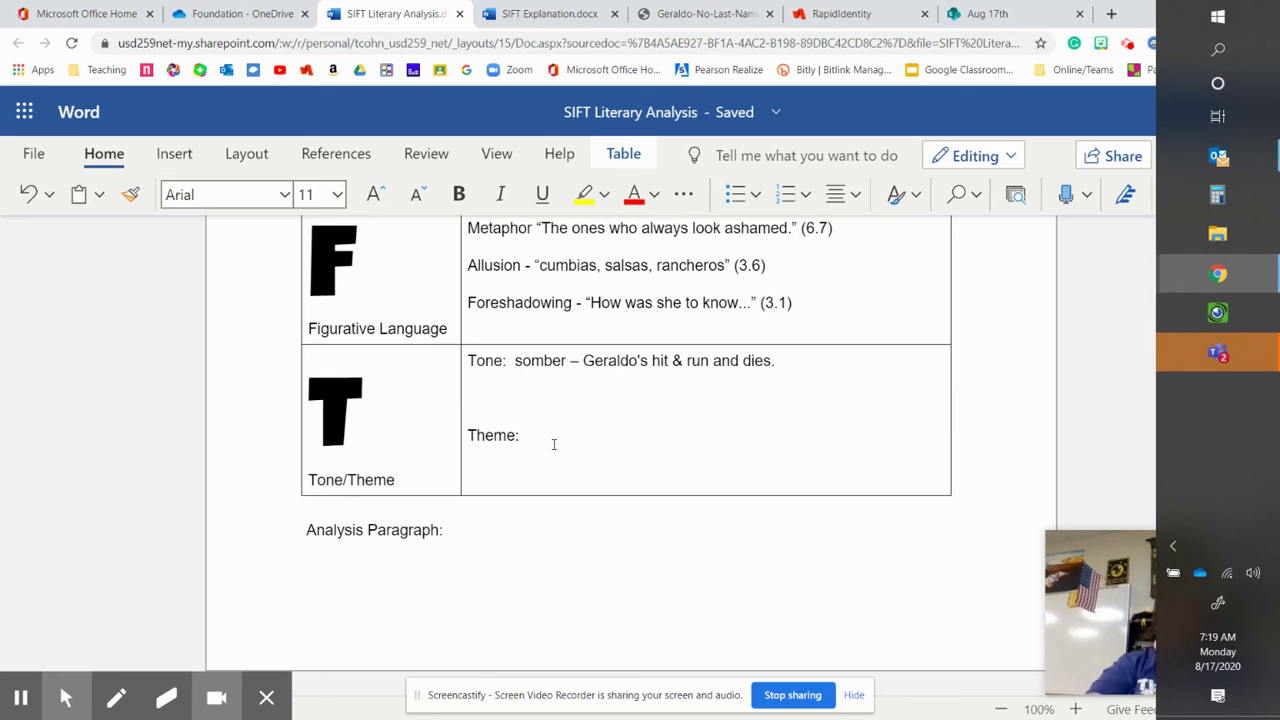
{"action": "type", "text": "You"}
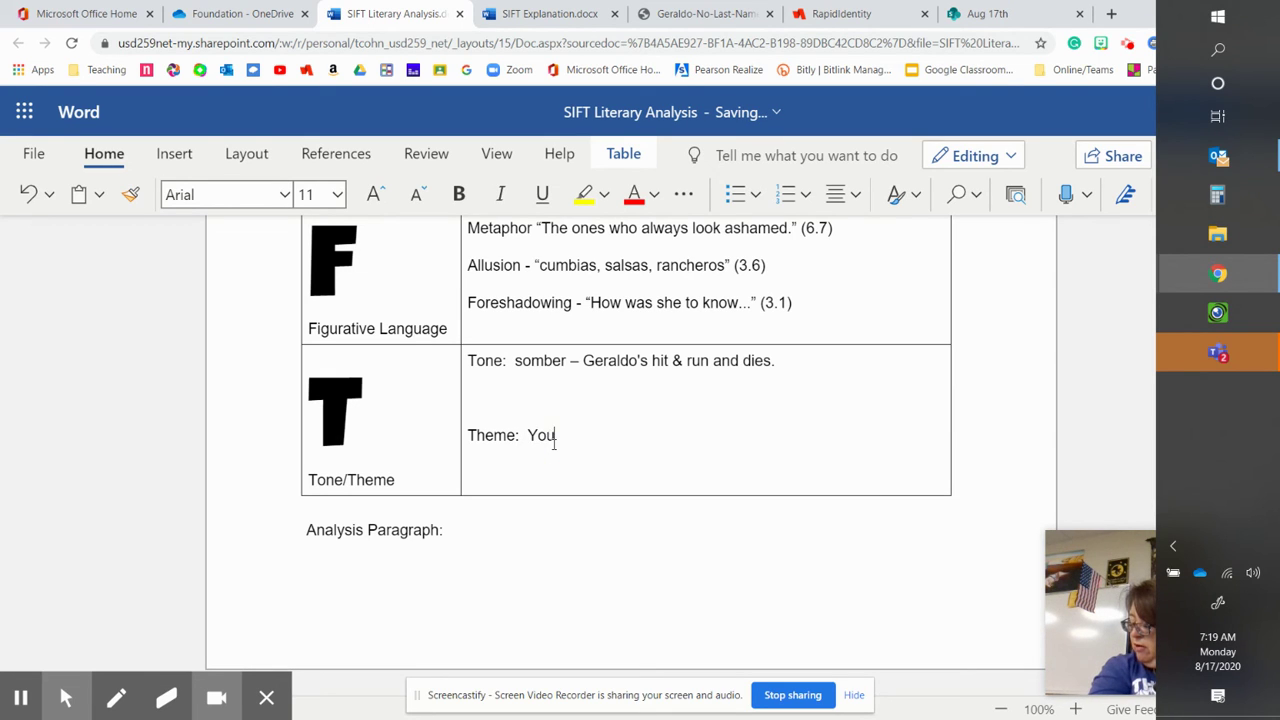
{"action": "type", "text": " don't always w"}
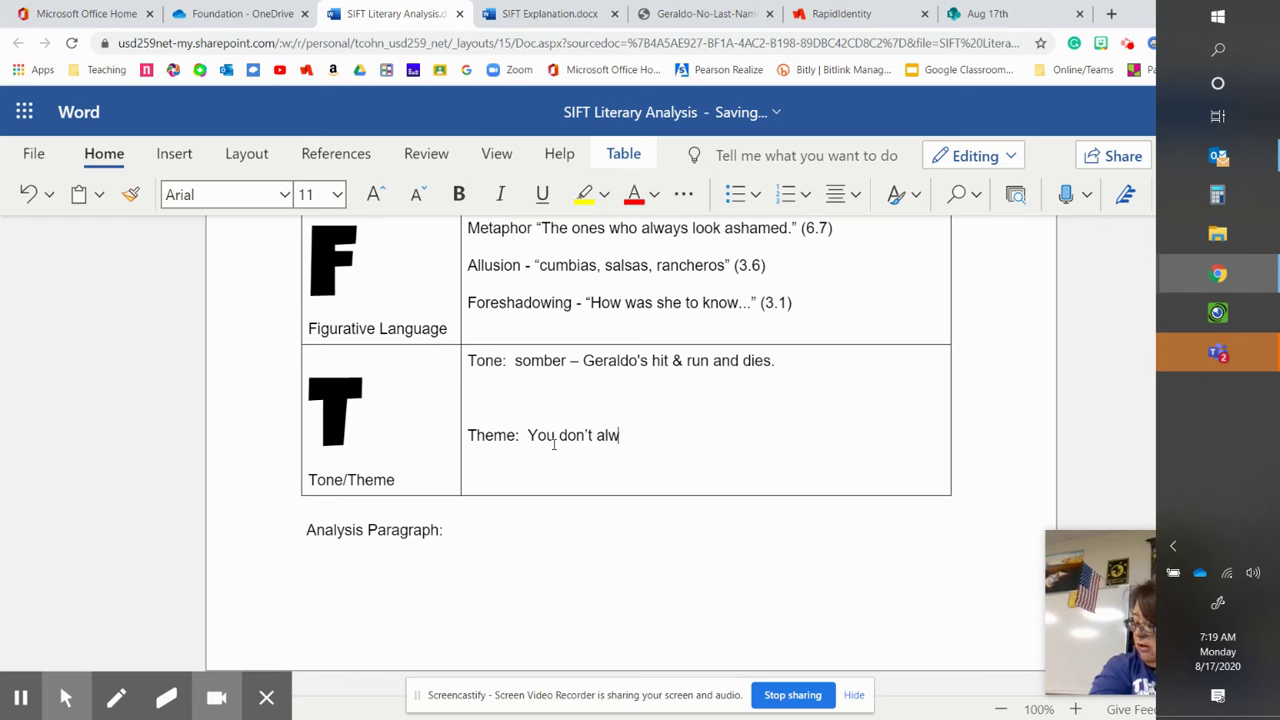
{"action": "key", "text": "BackSpace"}
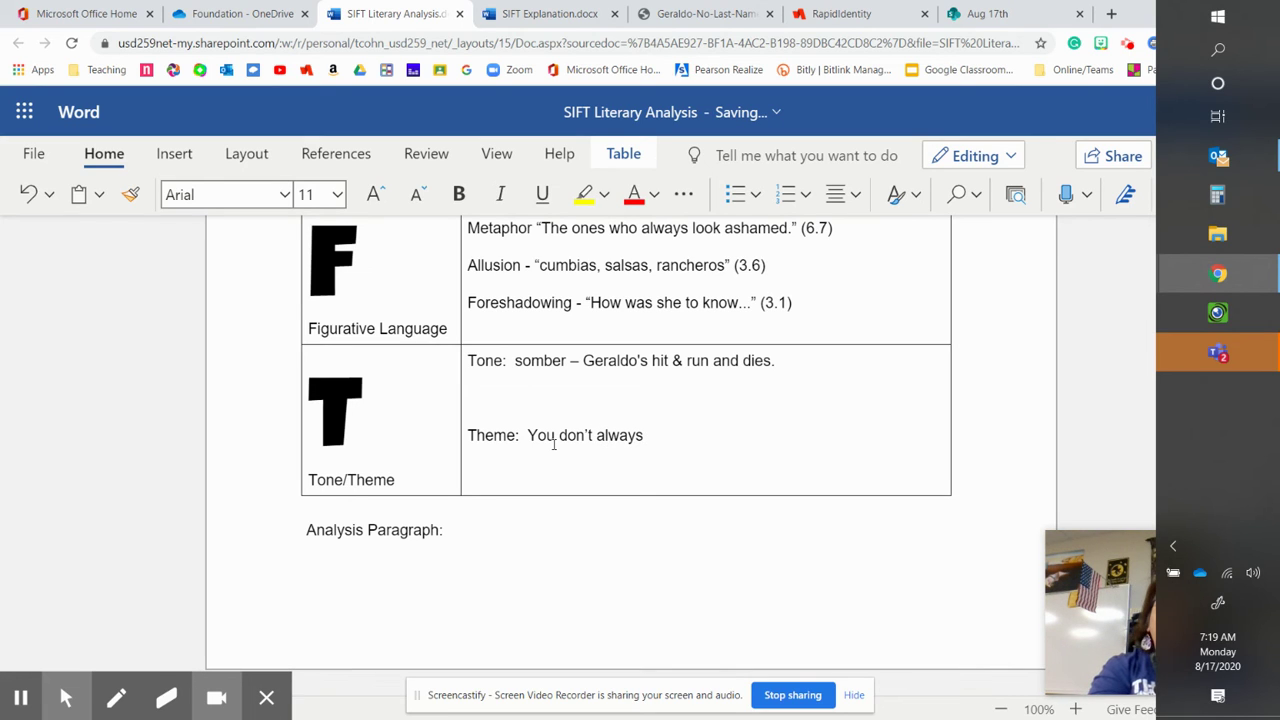
{"action": "type", "text": "know the whole story "}
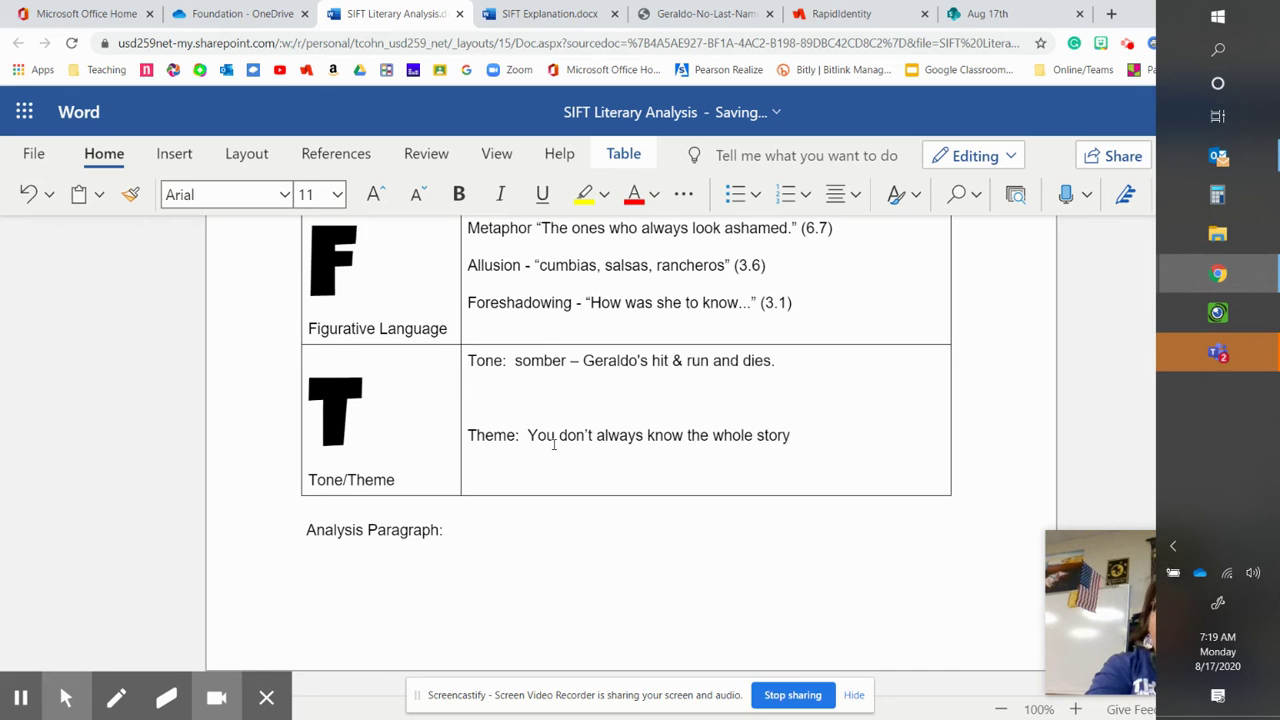
{"action": "type", "text": "(8 &("}
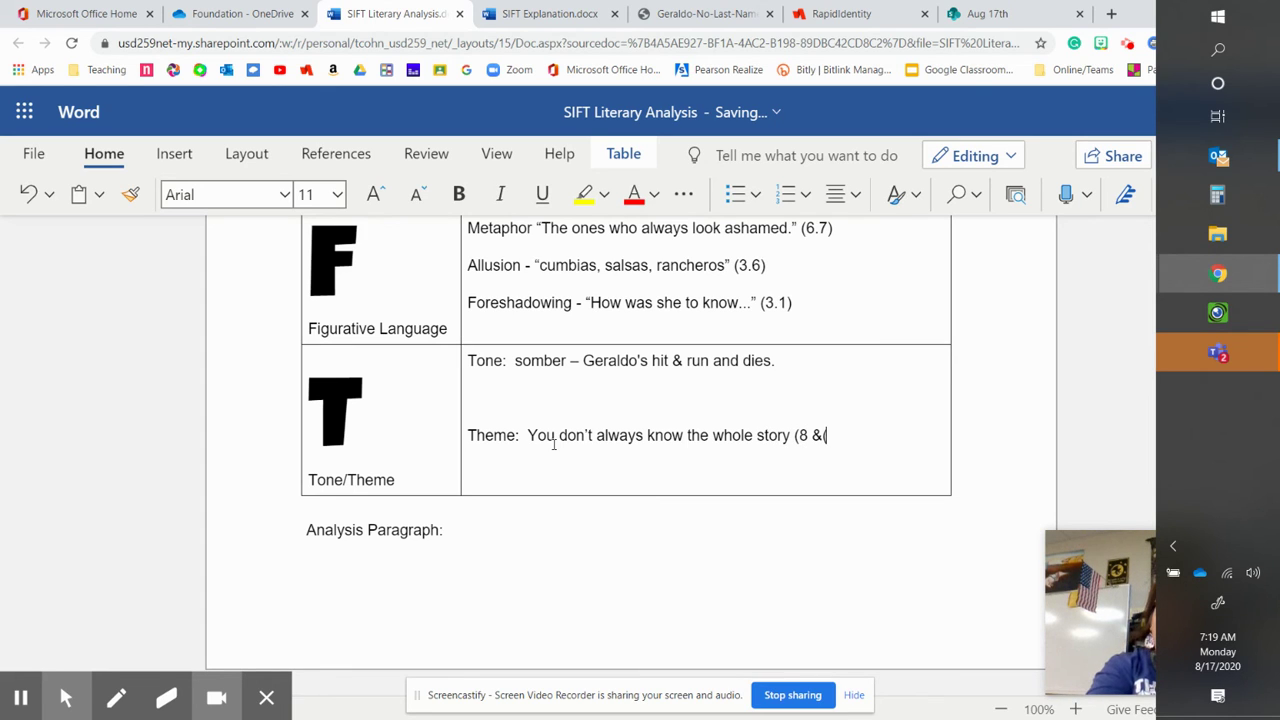
{"action": "key", "text": "BackSpace"}
{"action": "type", "text": "9"}
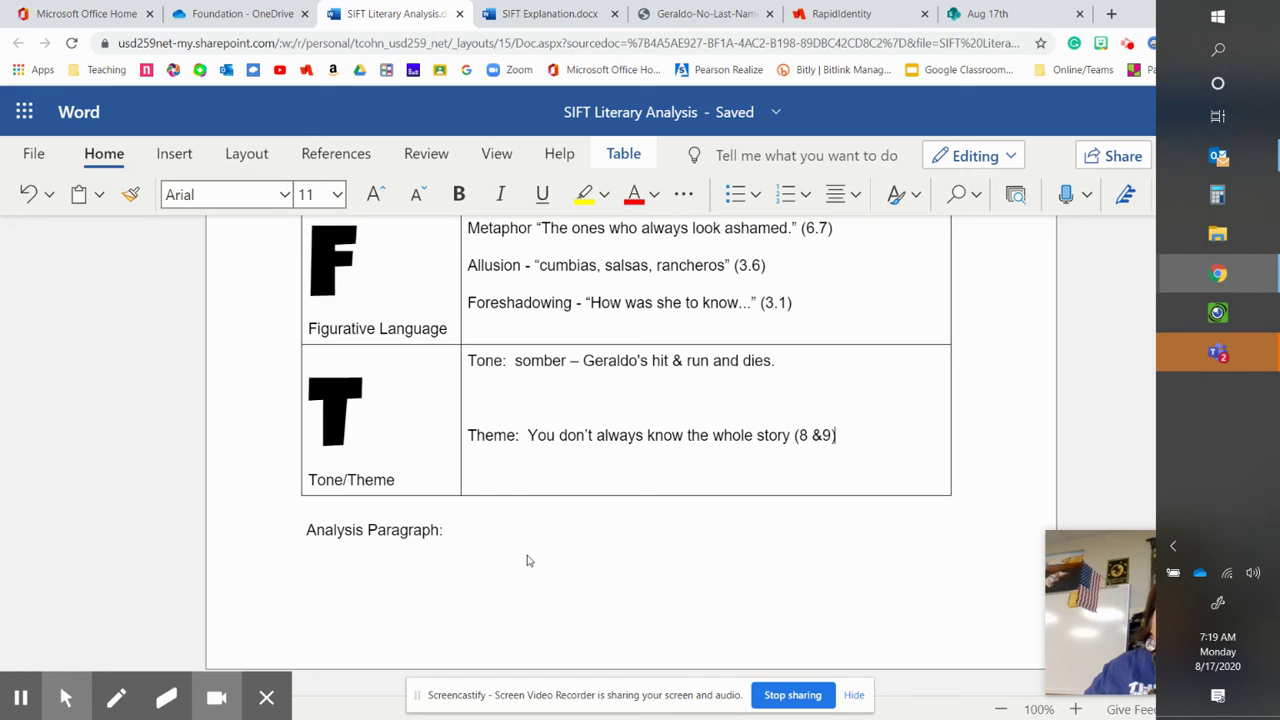
Review the completed chart rows and begin the text after "Analysis Paragraph:" with: In “Geraldo No Last Name” by Cisneros,
{"action": "scroll", "coordinate": [535, 565], "scroll_direction": "up", "scroll_amount": 4}
{"action": "scroll", "coordinate": [535, 565], "scroll_direction": "down", "scroll_amount": 4}
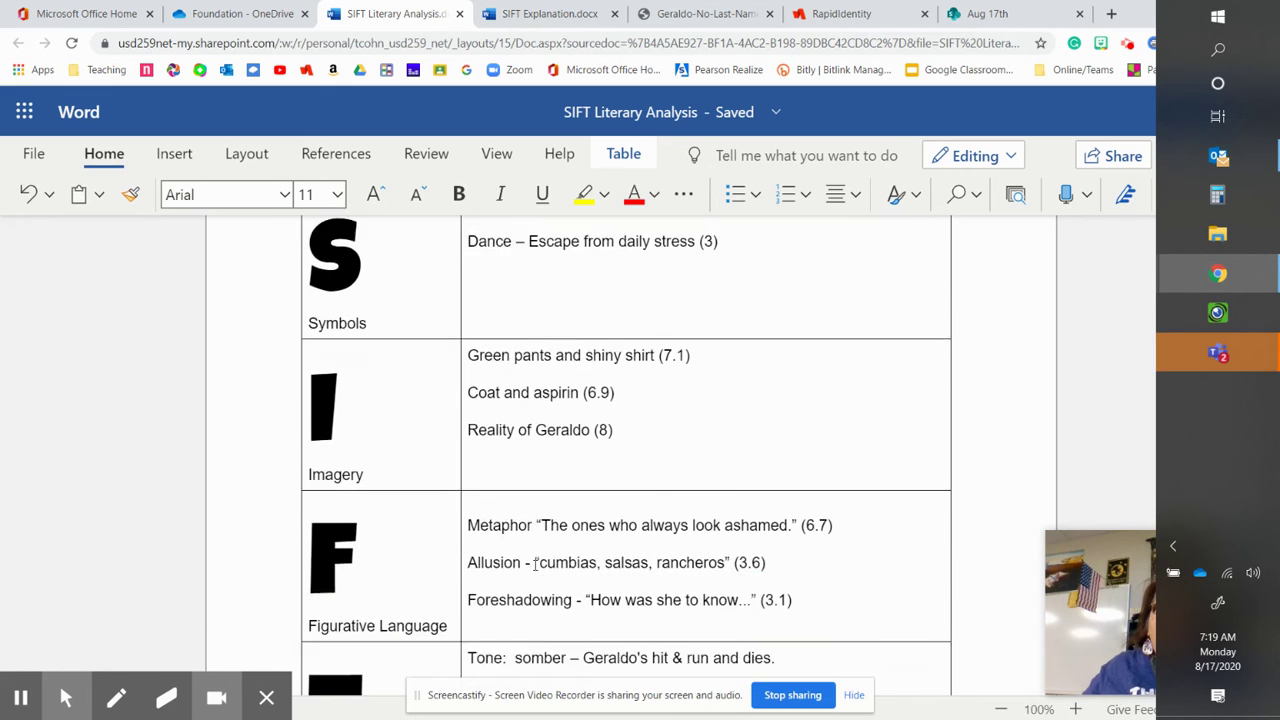
{"action": "scroll", "coordinate": [535, 565], "scroll_direction": "up", "scroll_amount": 3}
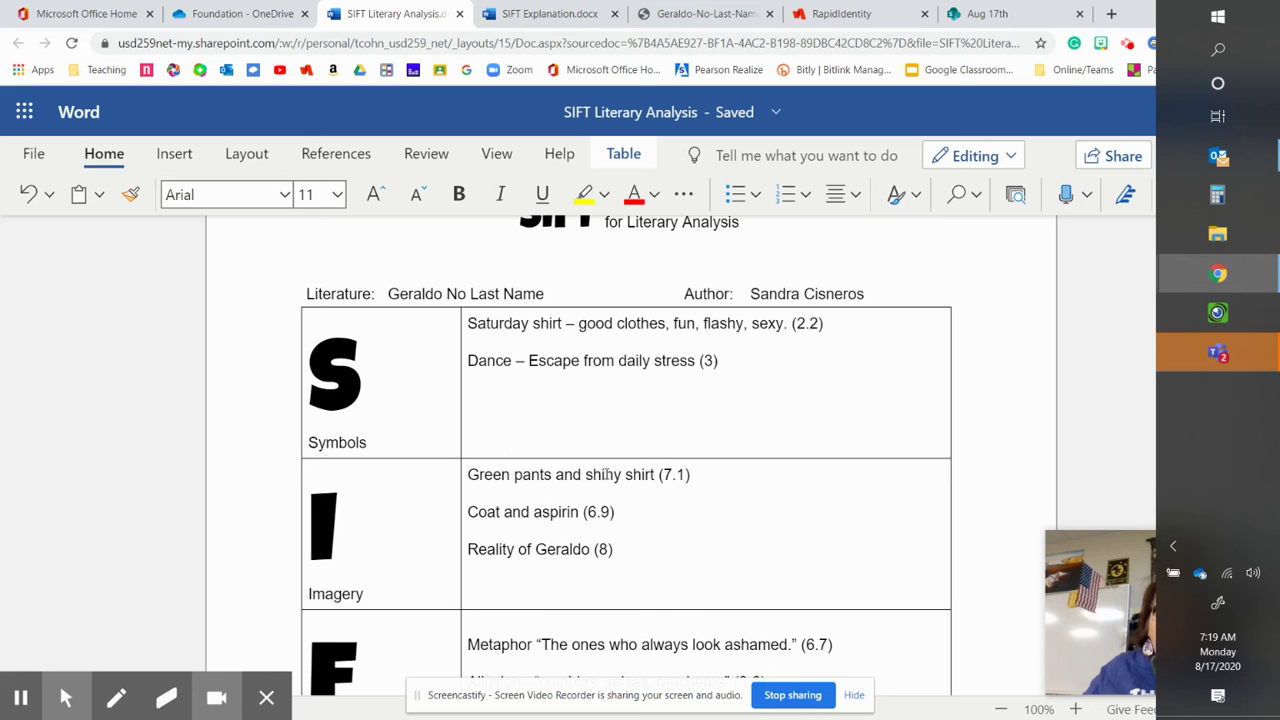
{"action": "scroll", "coordinate": [605, 475], "scroll_direction": "down", "scroll_amount": 3}
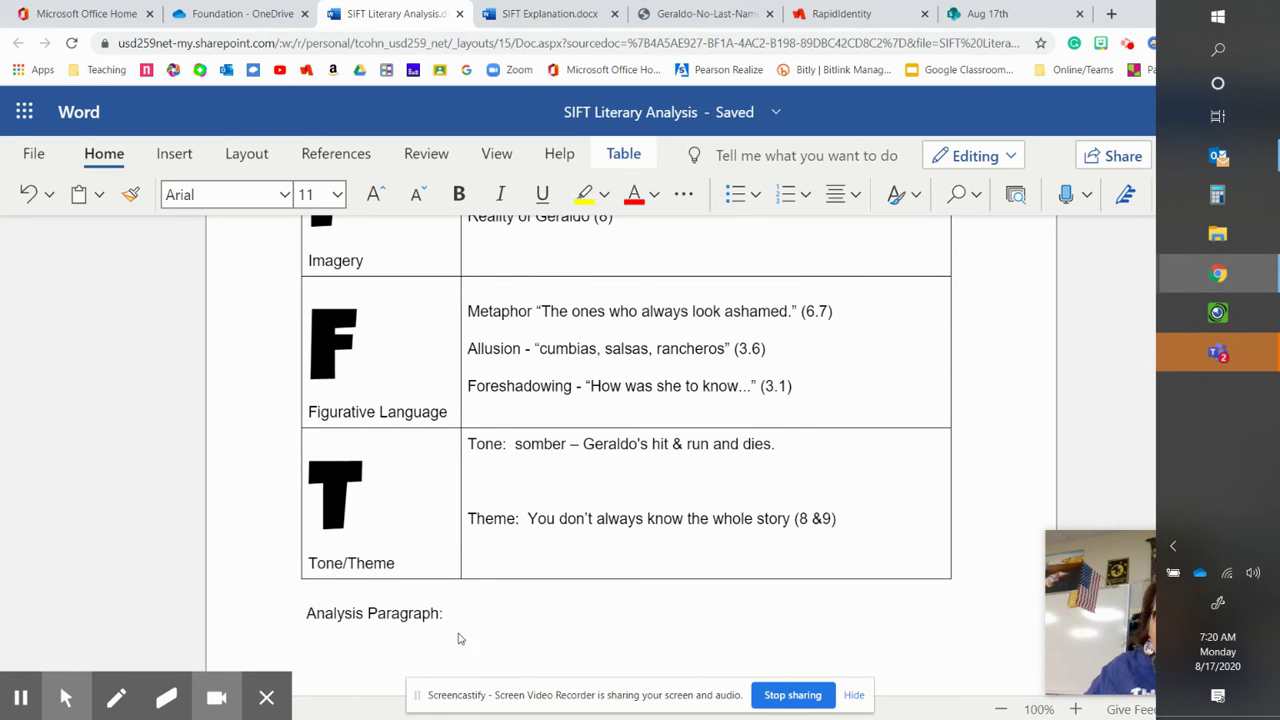
{"action": "left_click", "coordinate": [533, 612]}
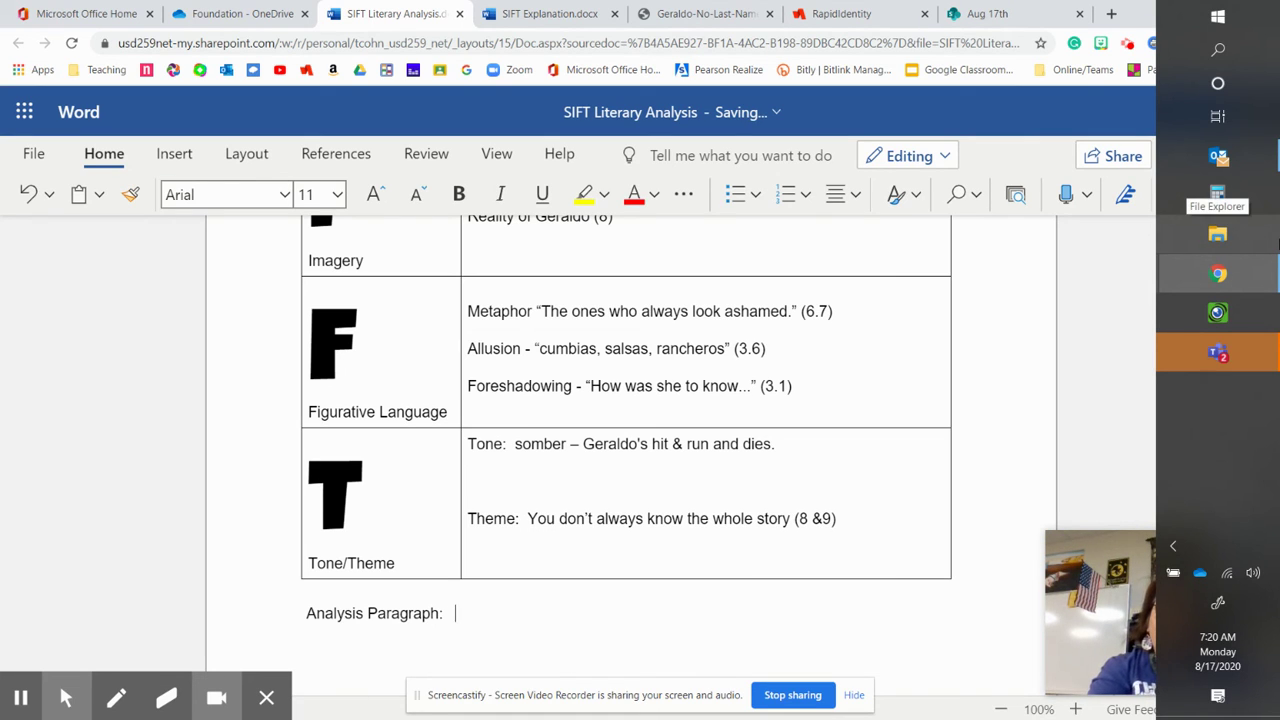
{"action": "type", "text": "IN"}
{"action": "key", "text": "BackSpace"}
{"action": "key", "text": "BackSpace"}
{"action": "type", "text": "In "}
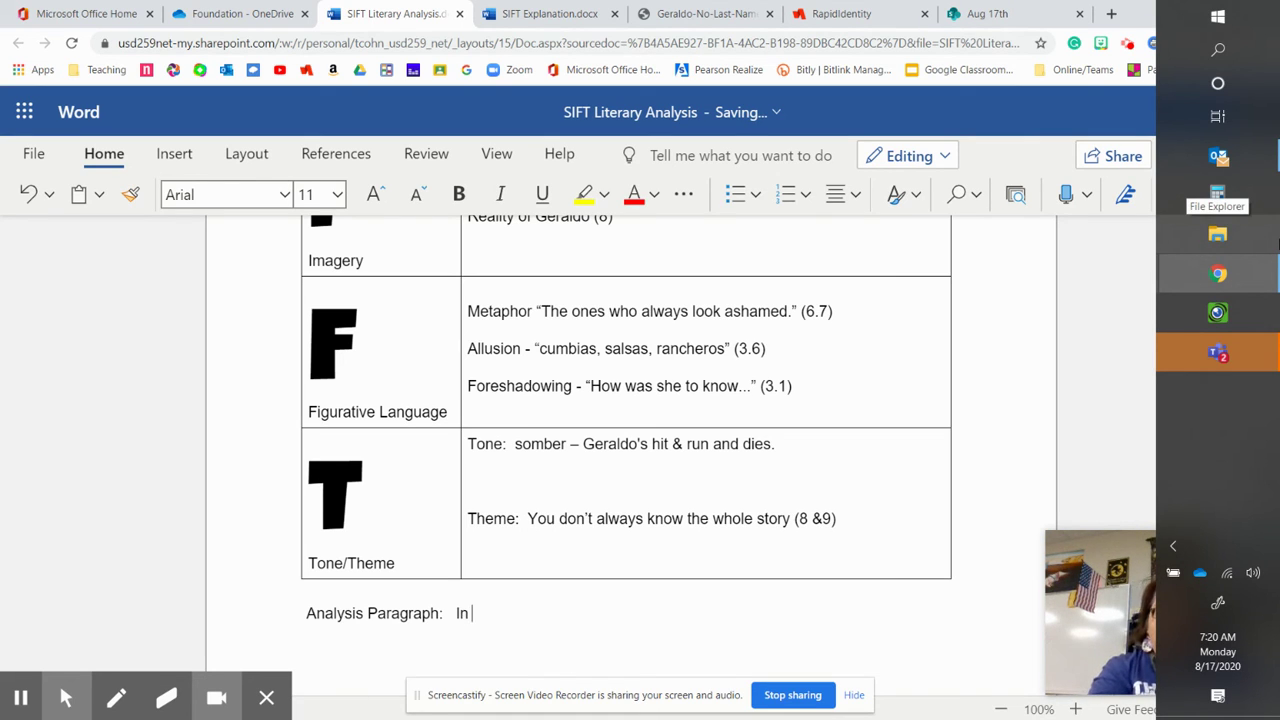
{"action": "type", "text": "\"Geraldo N"}
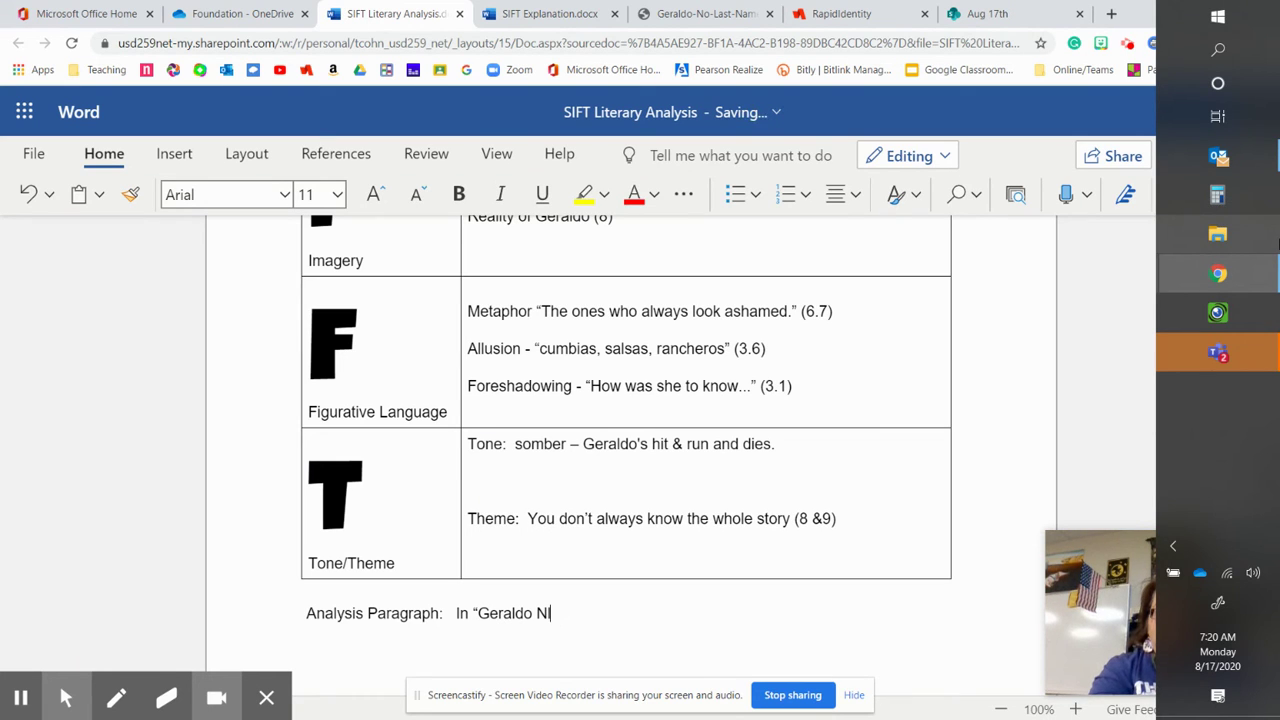
{"action": "type", "text": "Oo "}
{"action": "type", "text": "Las"}
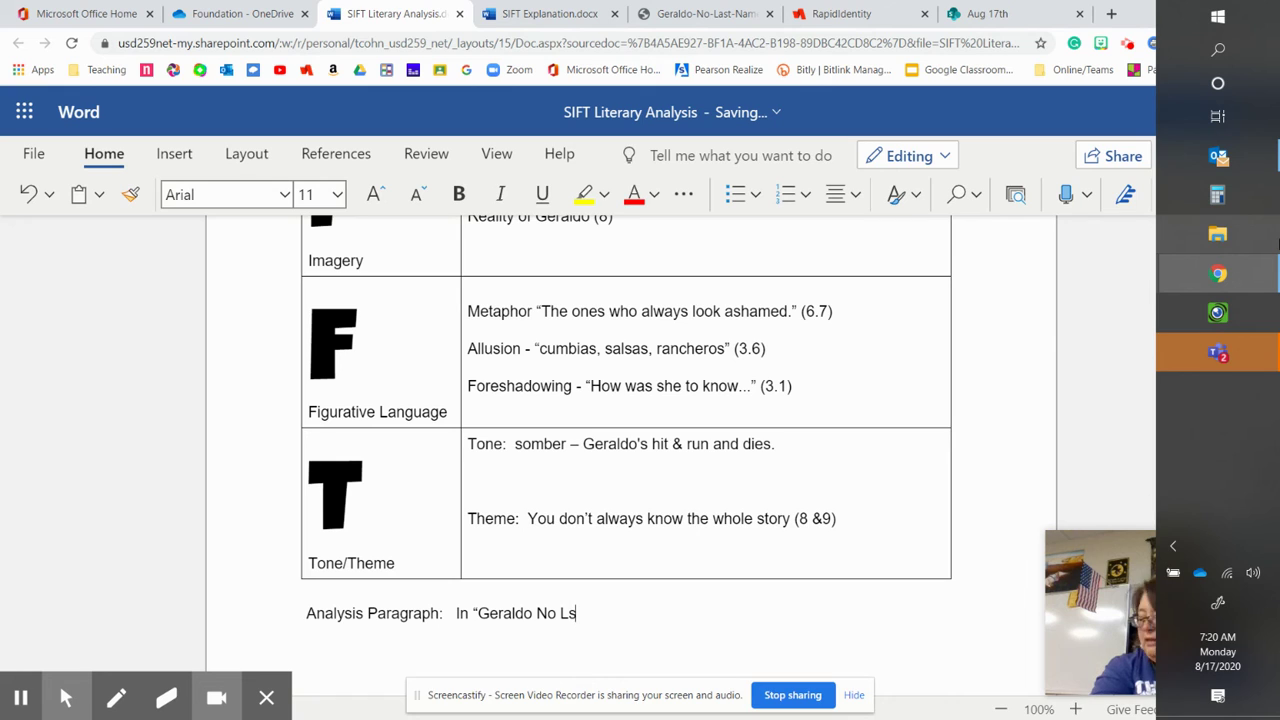
{"action": "type", "text": "t Name"}
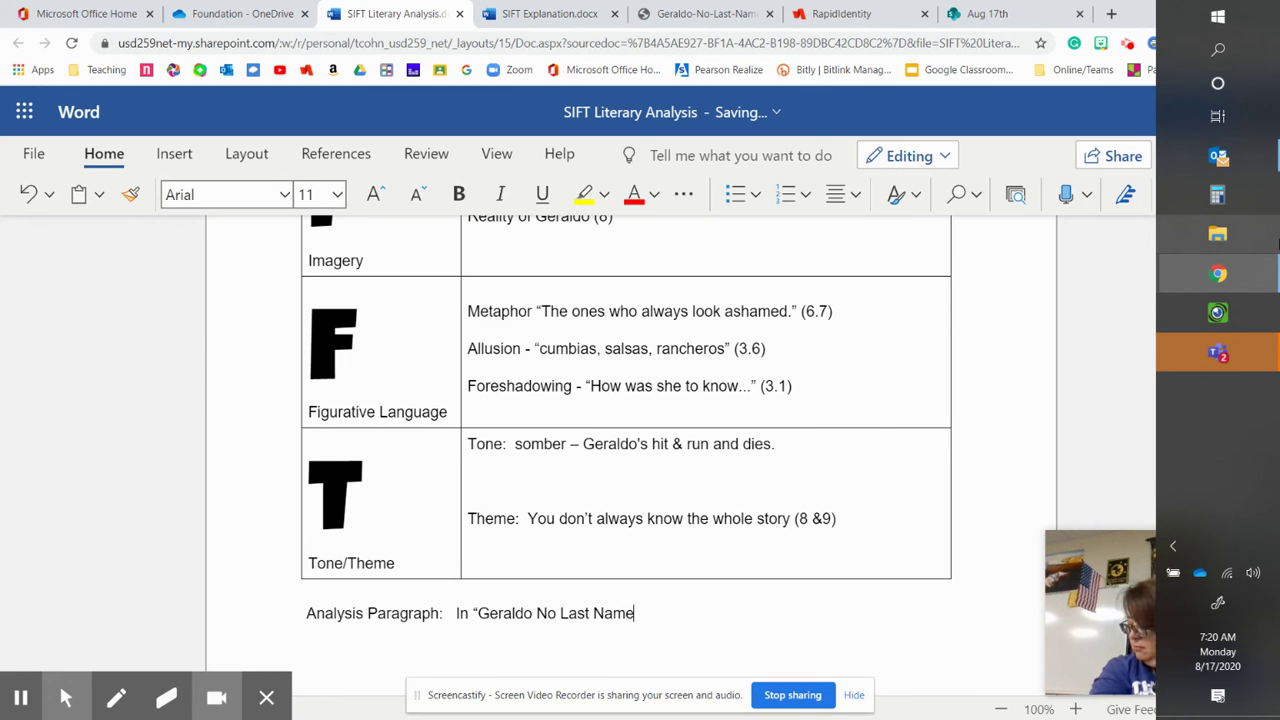
{"action": "type", "text": "\" by C"}
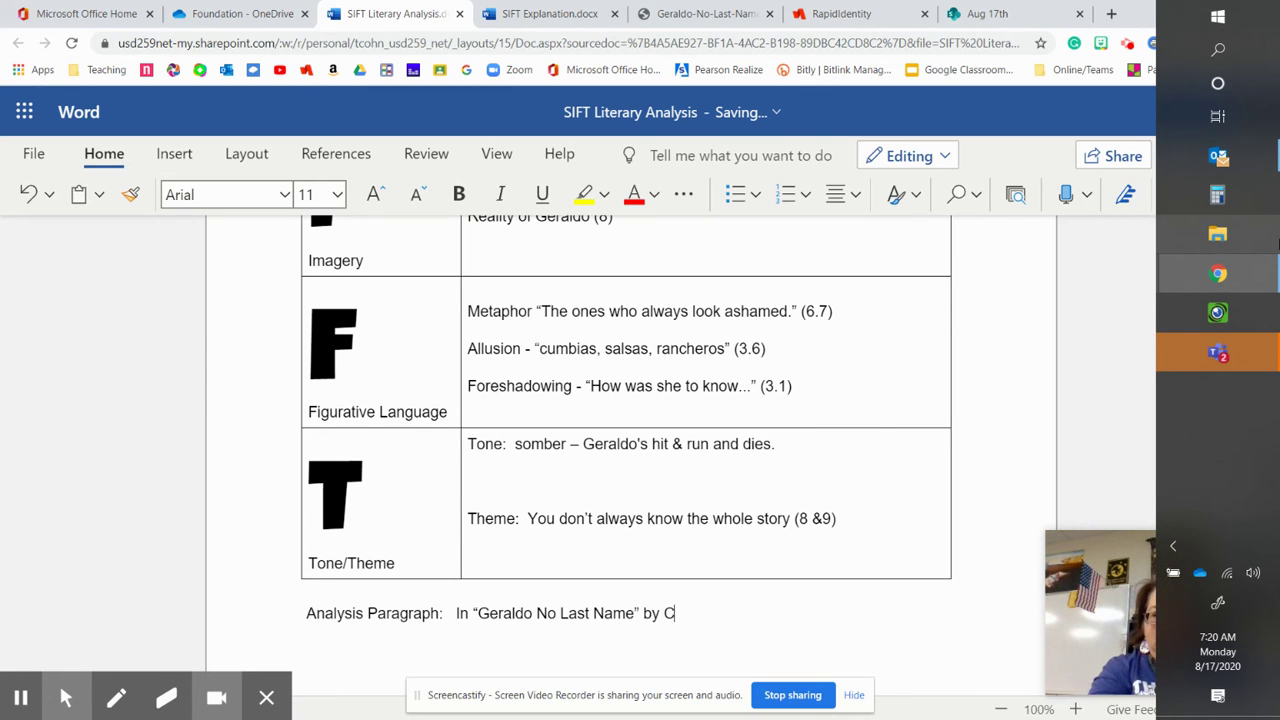
{"action": "type", "text": "isneros, "}
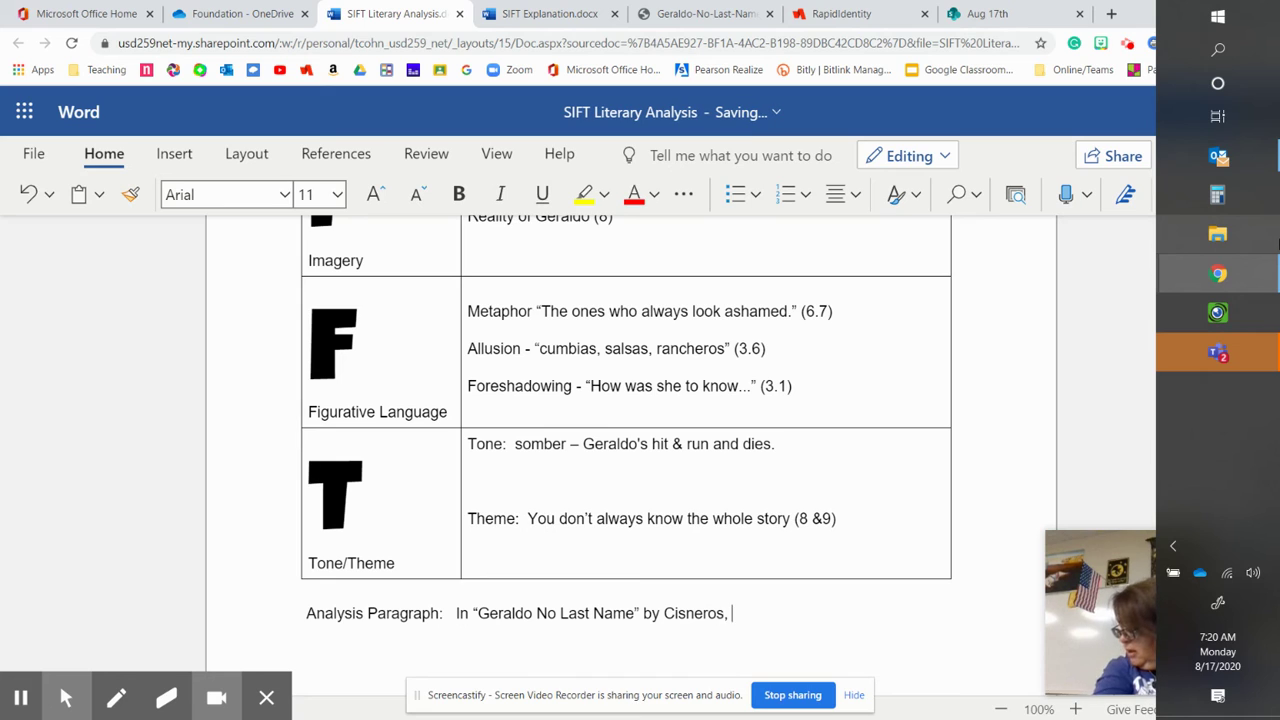
Continue the analysis sentence with: the author uses concrete and abstract symbols of the Saturday shirt
{"action": "type", "text": "the author uses "}
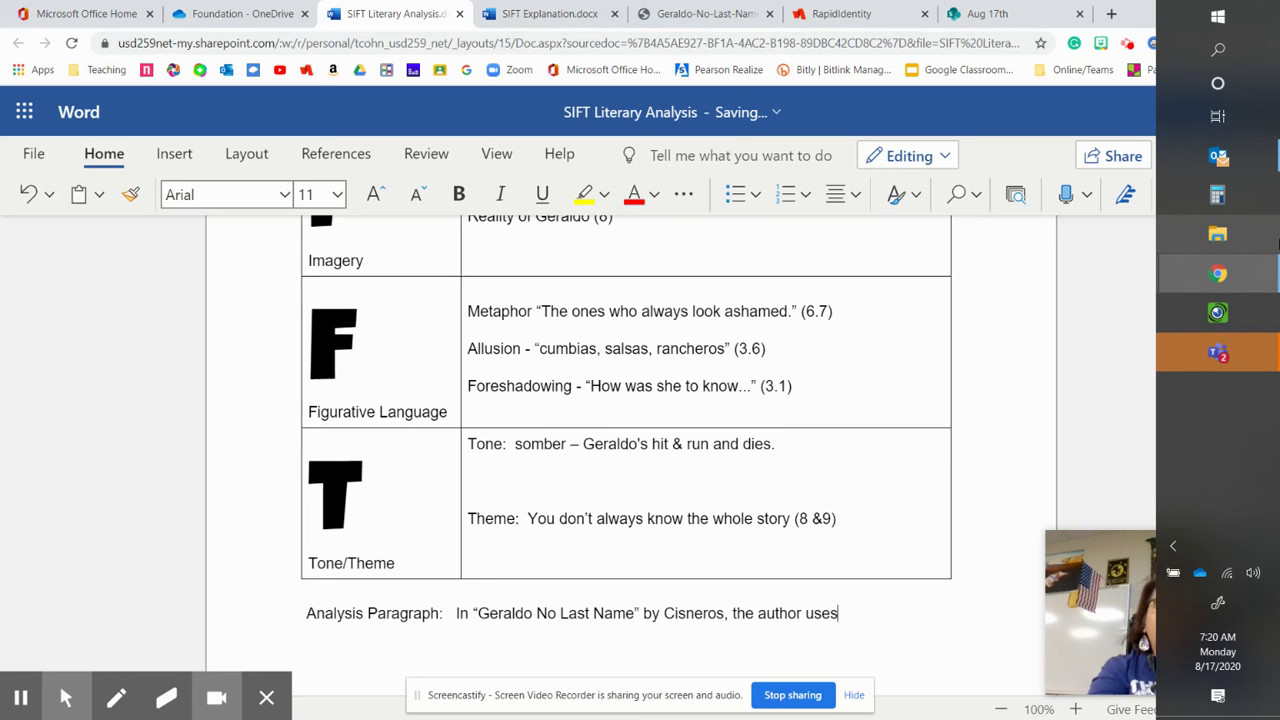
{"action": "type", "text": "concreate"}
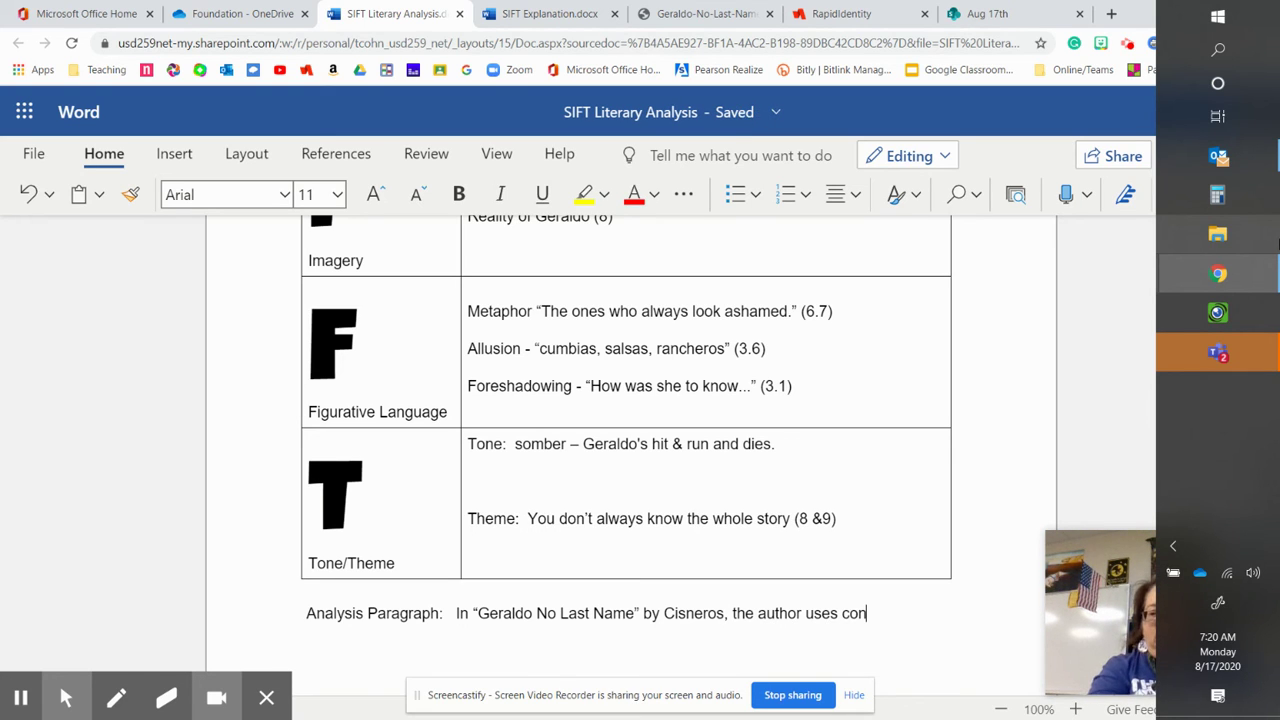
{"action": "key", "text": "BackSpace"}
{"action": "key", "text": "BackSpace"}
{"action": "key", "text": "BackSpace"}
{"action": "type", "text": "te a"}
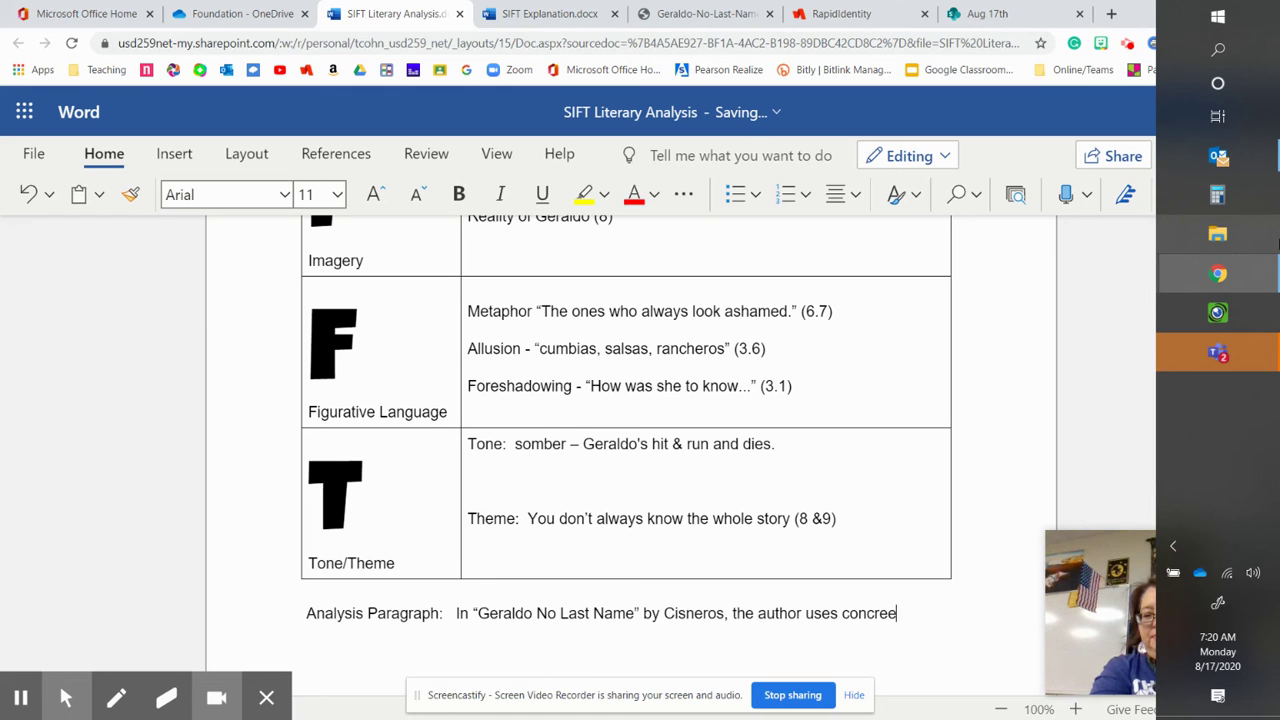
{"action": "type", "text": "nd abs"}
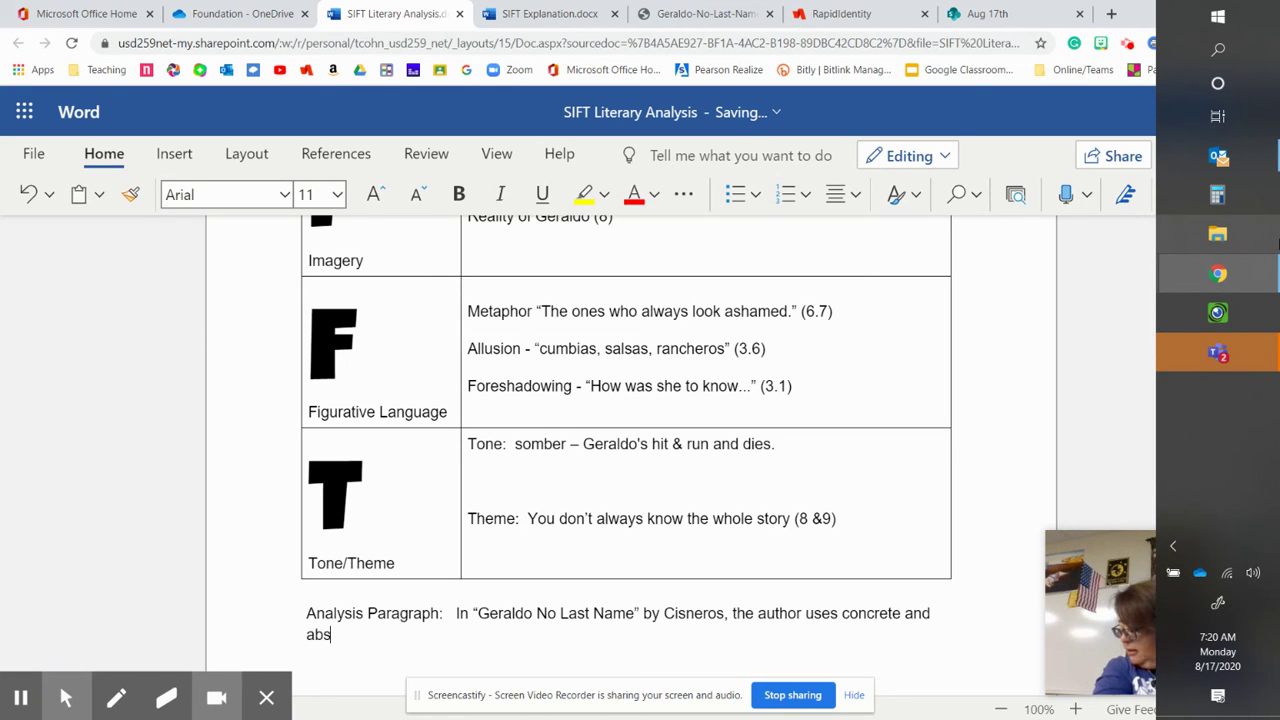
{"action": "type", "text": "tract sym"}
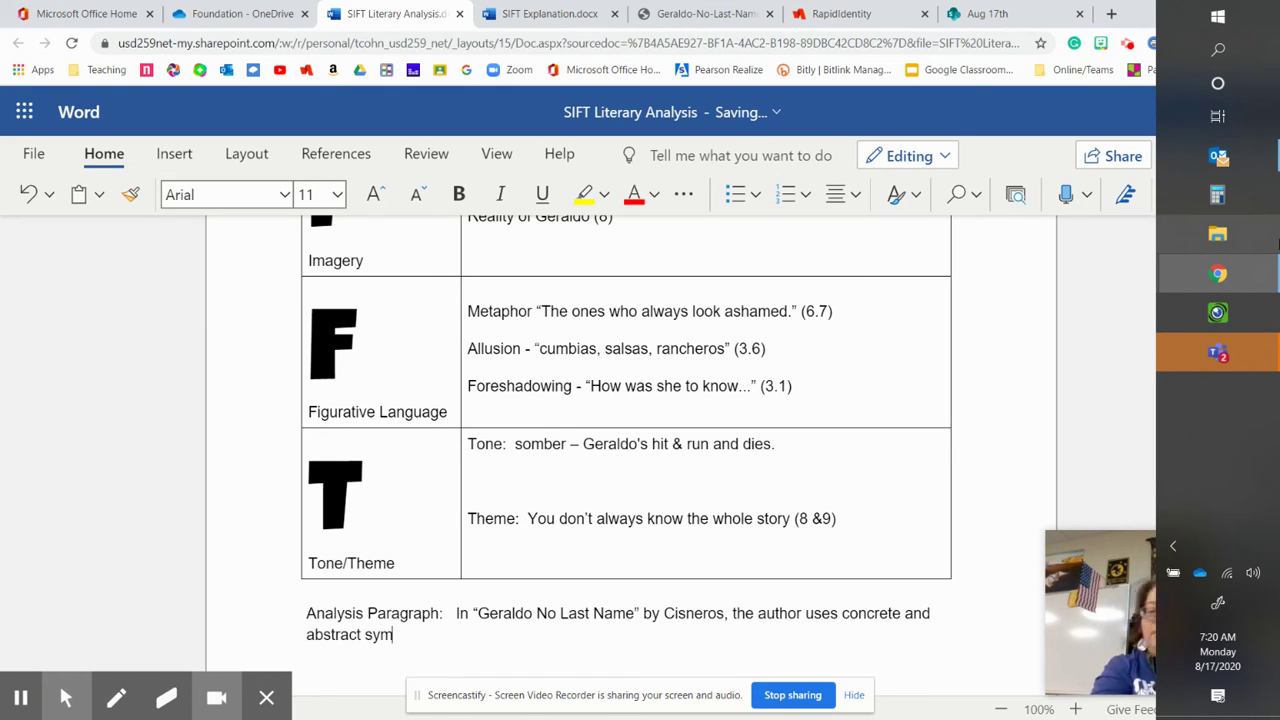
{"action": "type", "text": "bols of the S"}
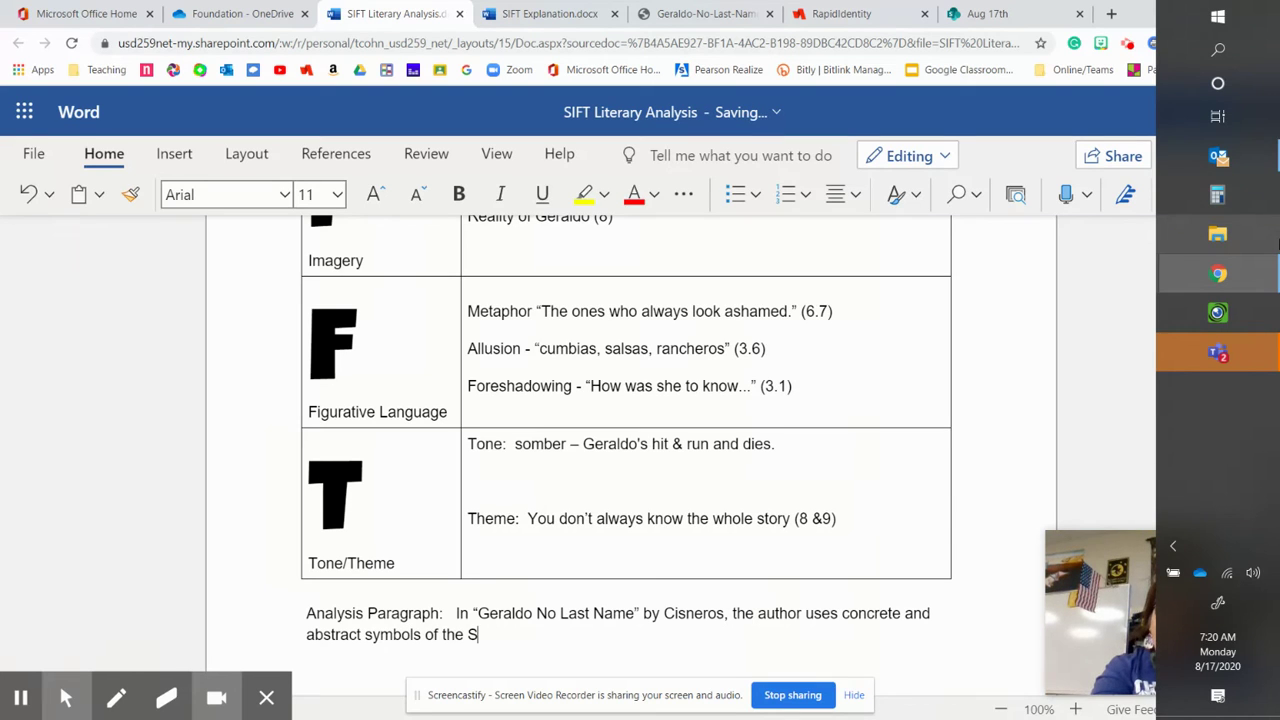
{"action": "type", "text": "aturday Shir"}
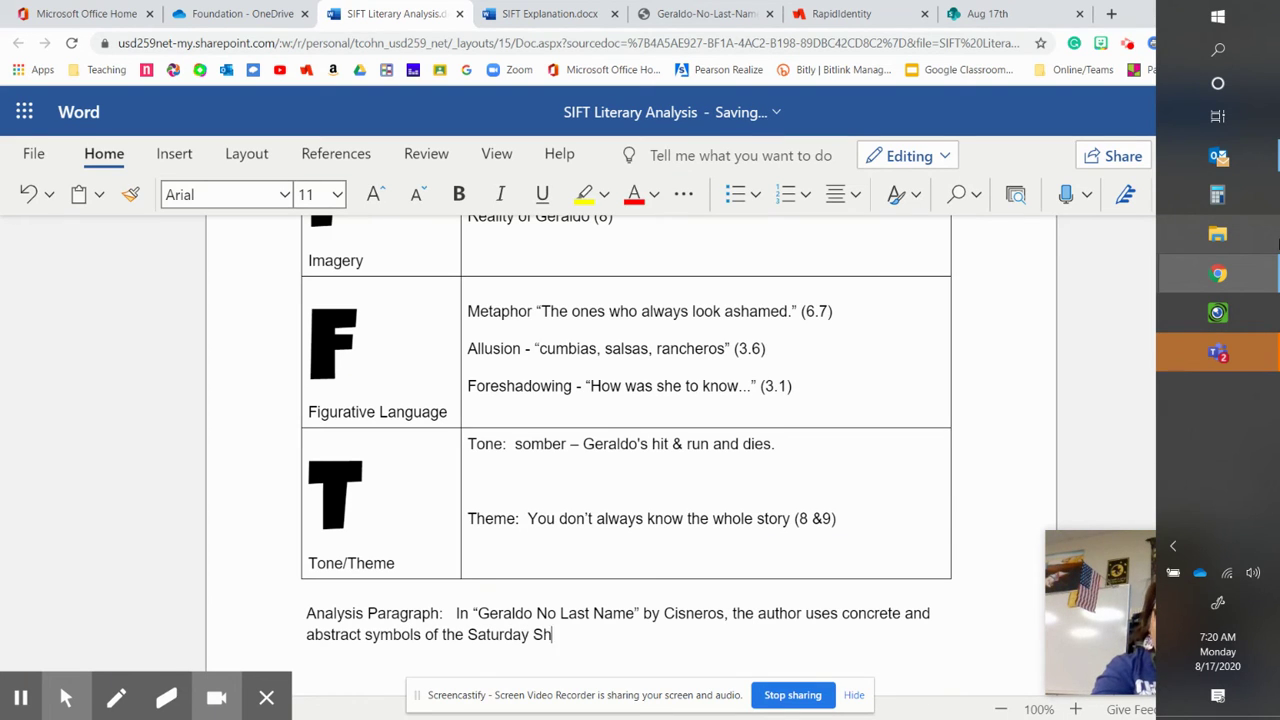
{"action": "key", "text": "BackSpace"}
{"action": "type", "text": "shirt"}
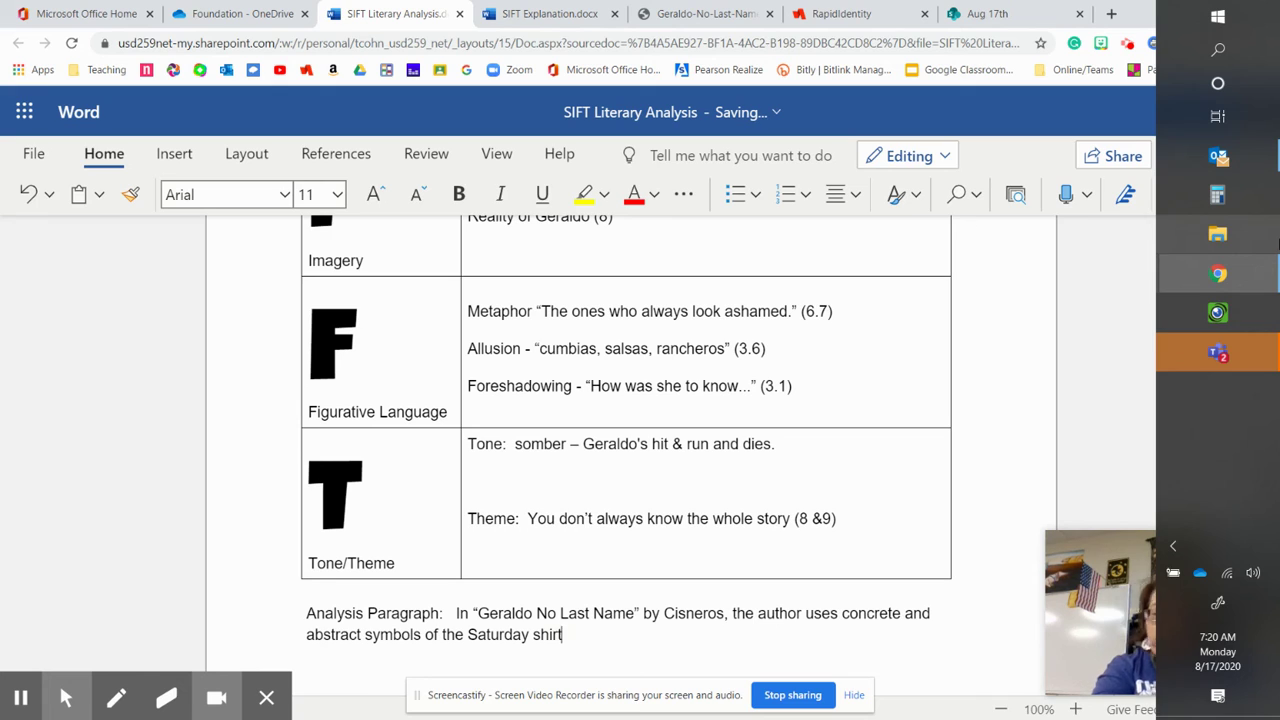
Finish the opening analysis sentence after "Saturday shirt" with: and the dance to show how special the event is
{"action": "type", "text": " and the da"}
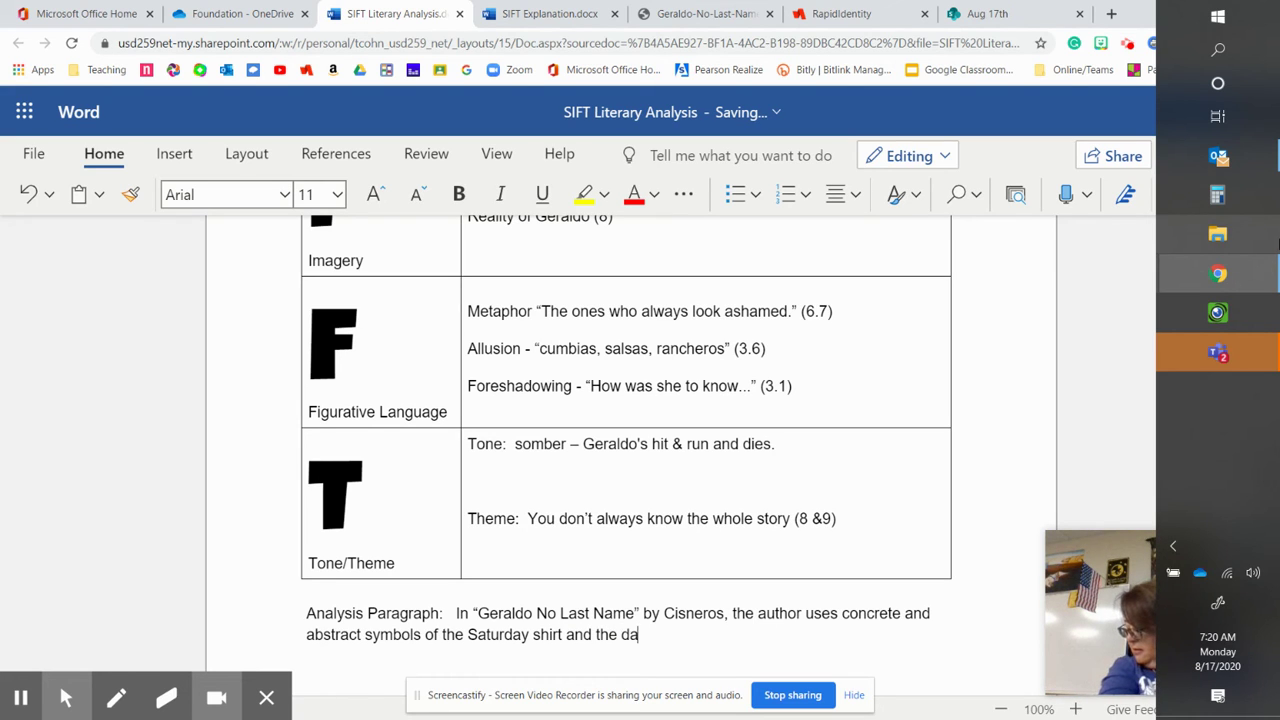
{"action": "type", "text": "nce to"}
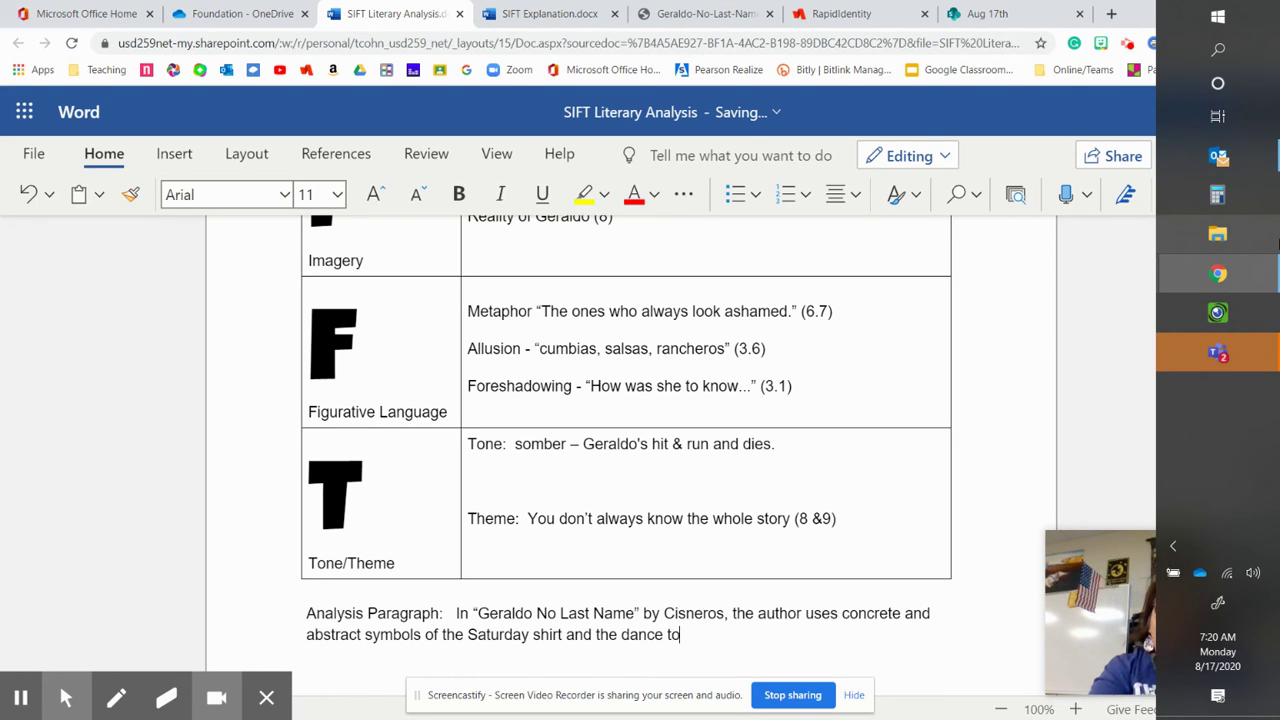
{"action": "type", "text": " show how specia"}
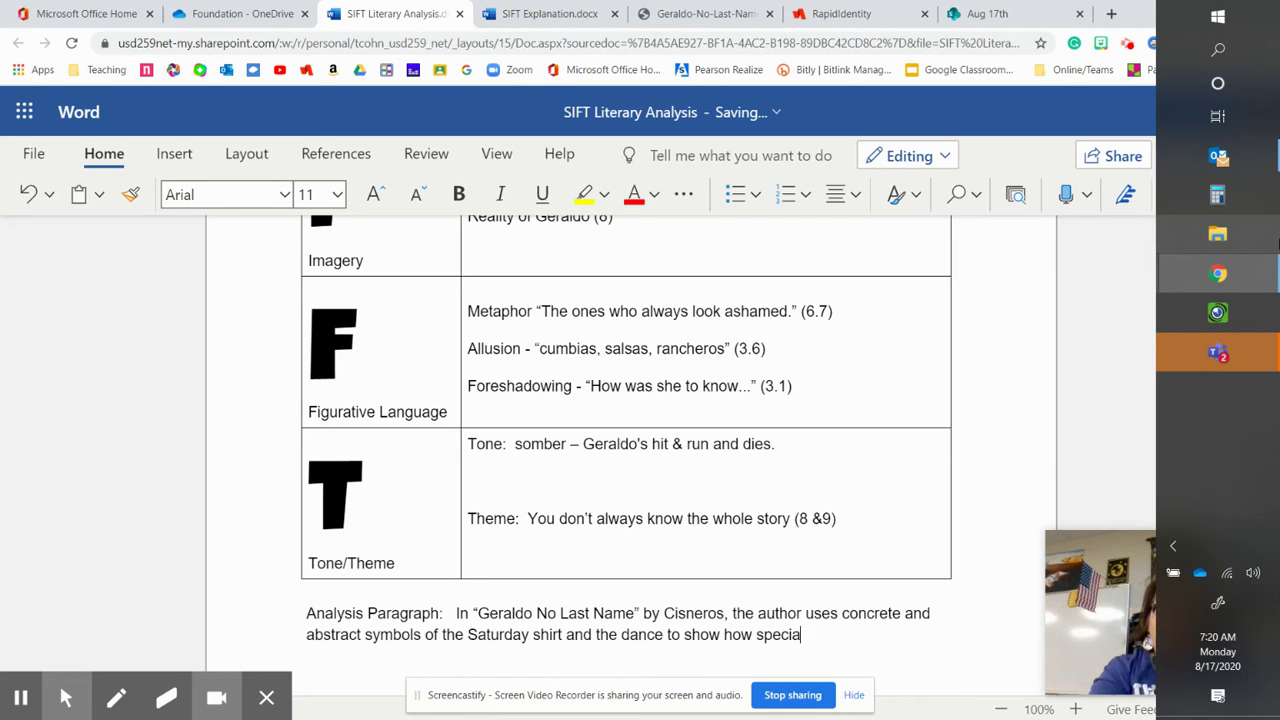
{"action": "type", "text": "l the event is"}
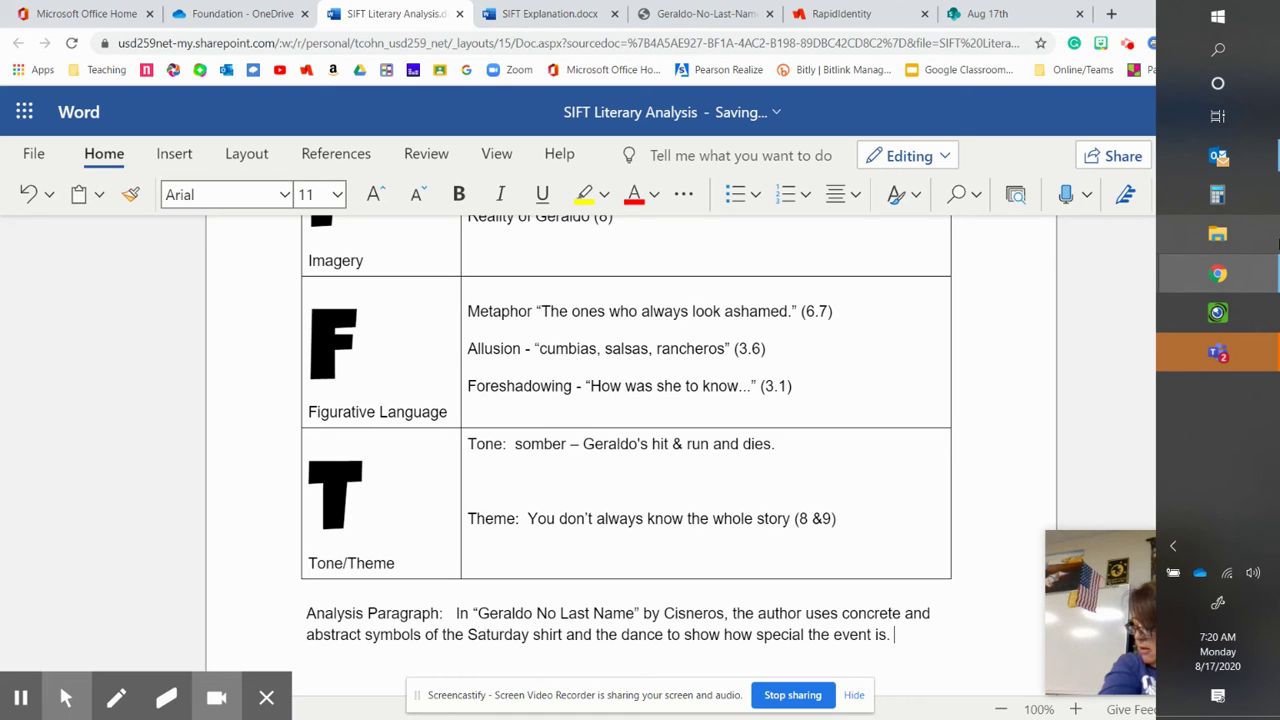
{"action": "type", "text": "."}
Begin the second sentence of the analysis paragraph with: The story sucks the audience in with foreshadowing
{"action": "type", "text": " The s"}
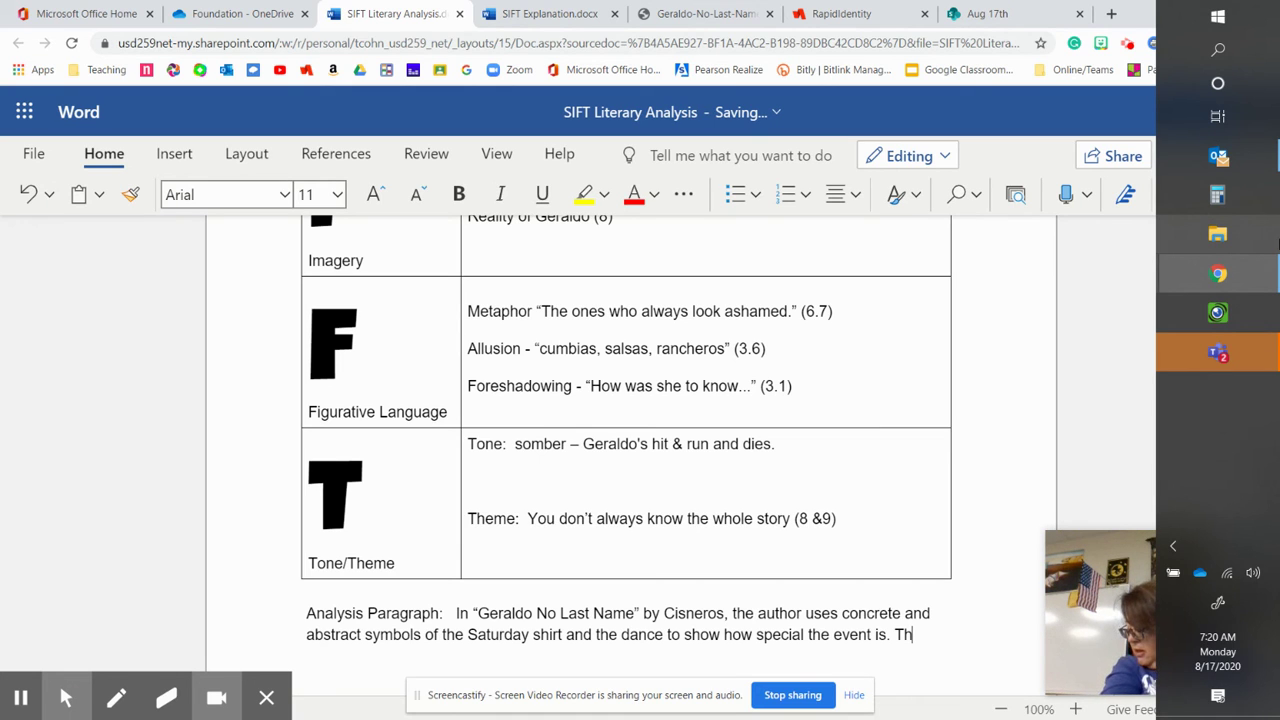
{"action": "type", "text": "toryu"}
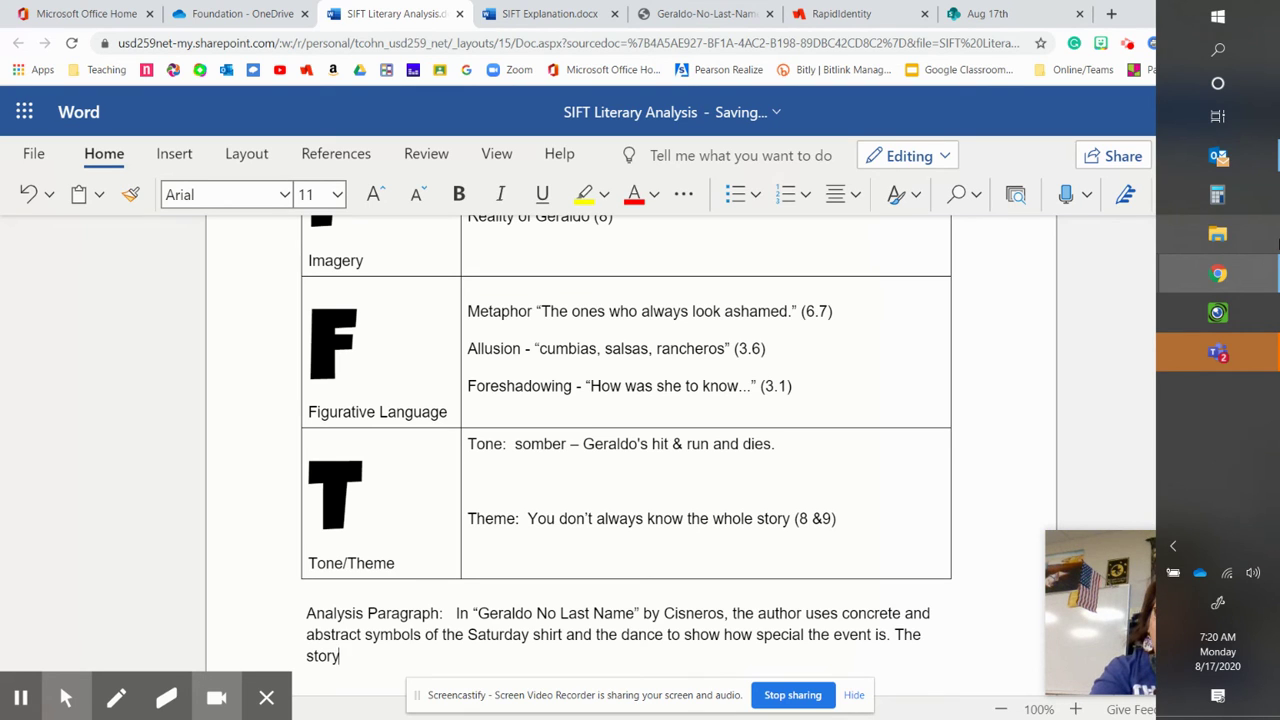
{"action": "key", "text": "BackSpace"}
{"action": "key", "text": "BackSpace"}
{"action": "type", "text": "sucks the audience in "}
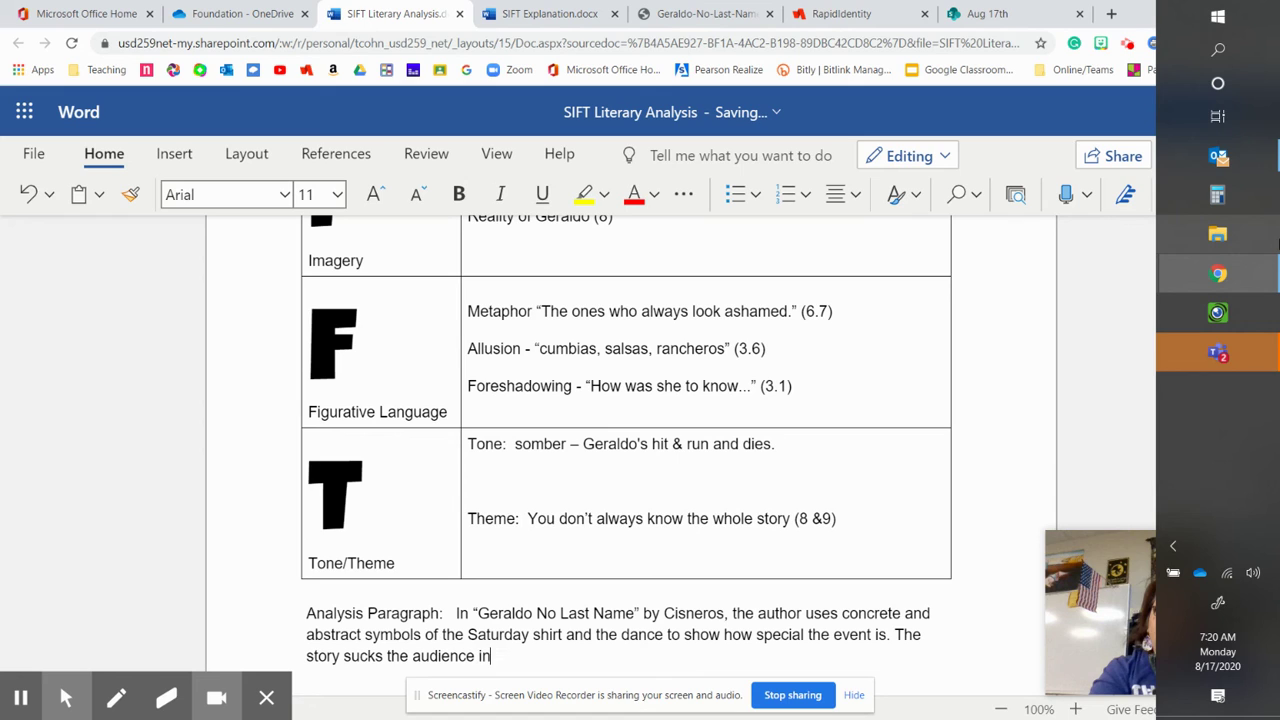
{"action": "type", "text": "with fore"}
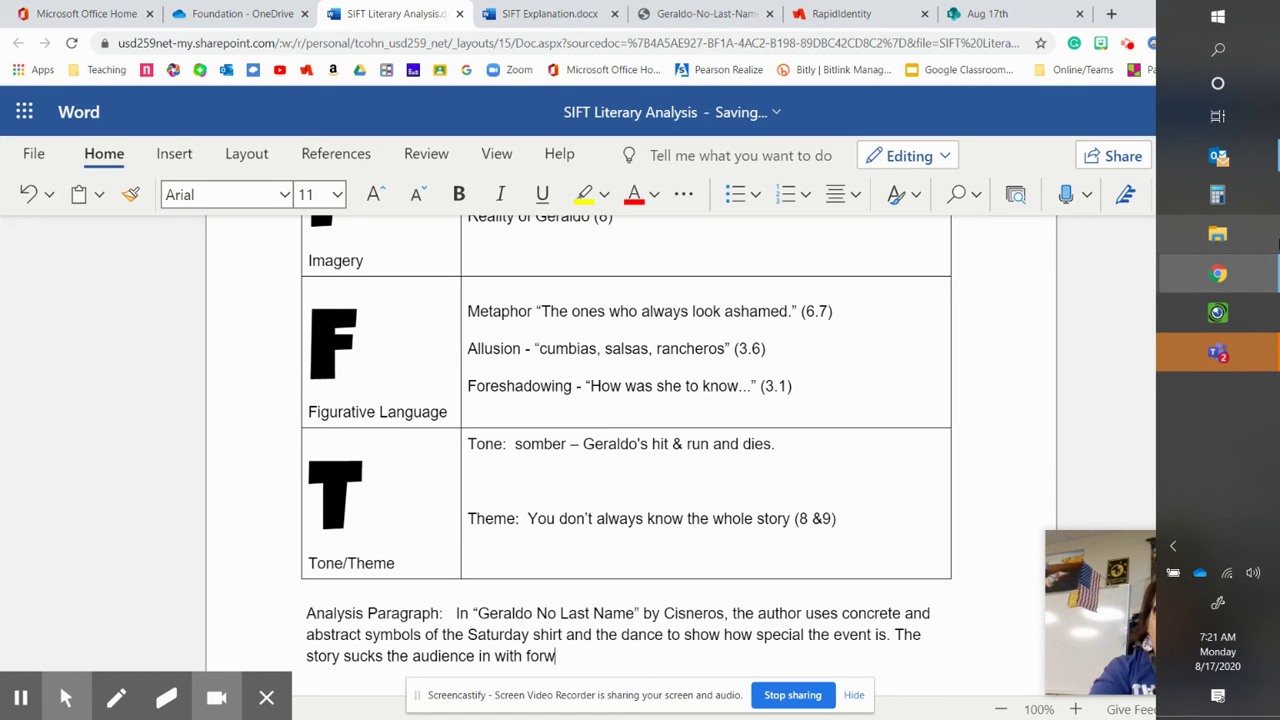
{"action": "type", "text": "shadowing "}
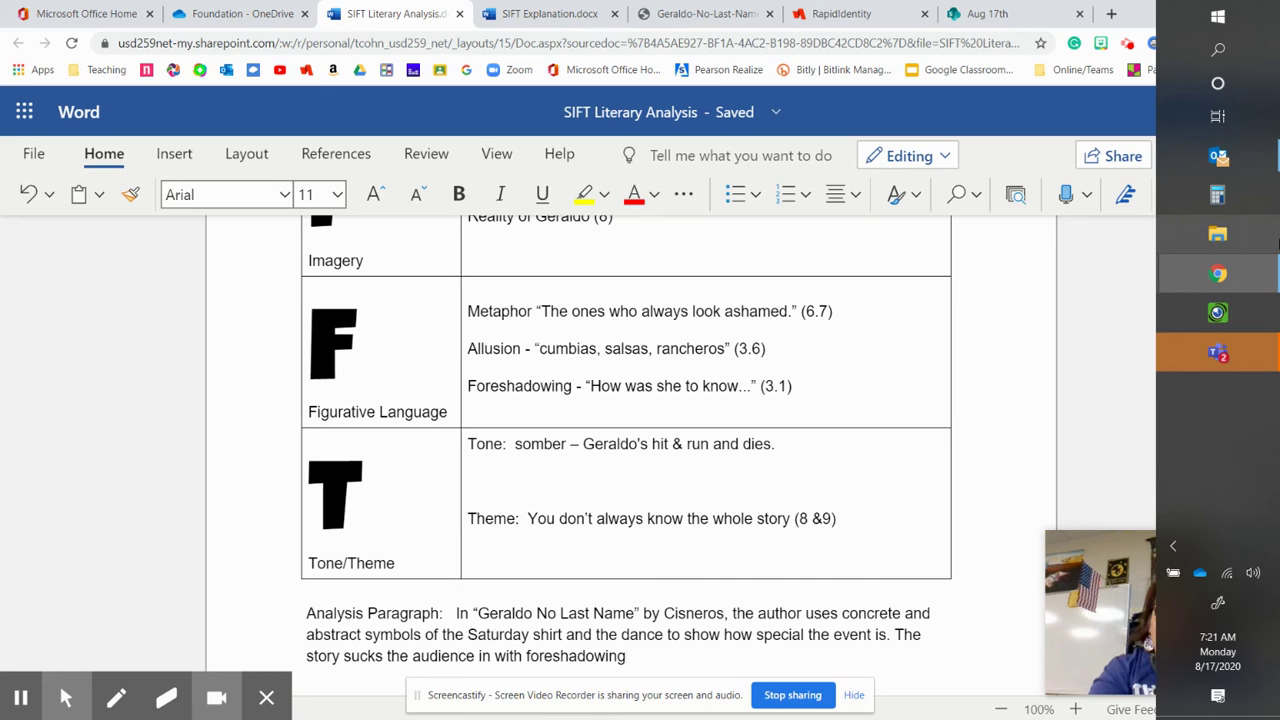
Complete the foreshadowing sentence with: about how the night goes from entertainment to tragedy
{"action": "type", "text": "about"}
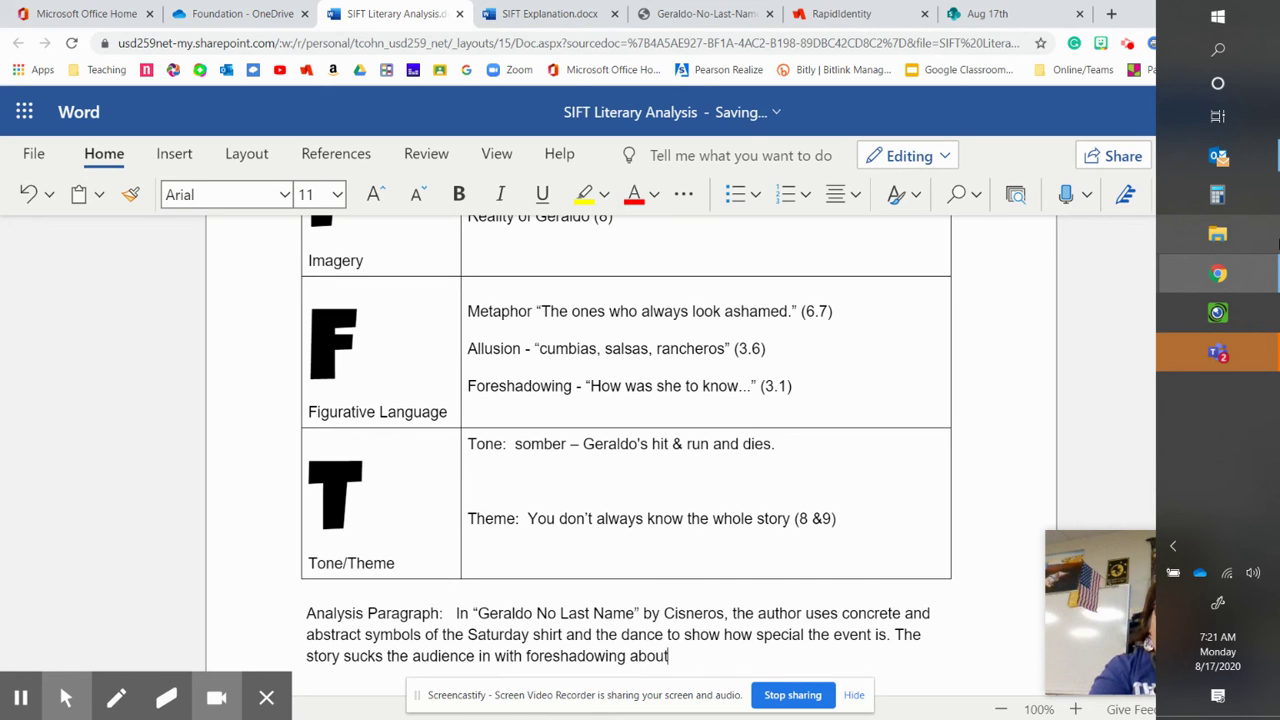
{"action": "type", "text": " how the night"}
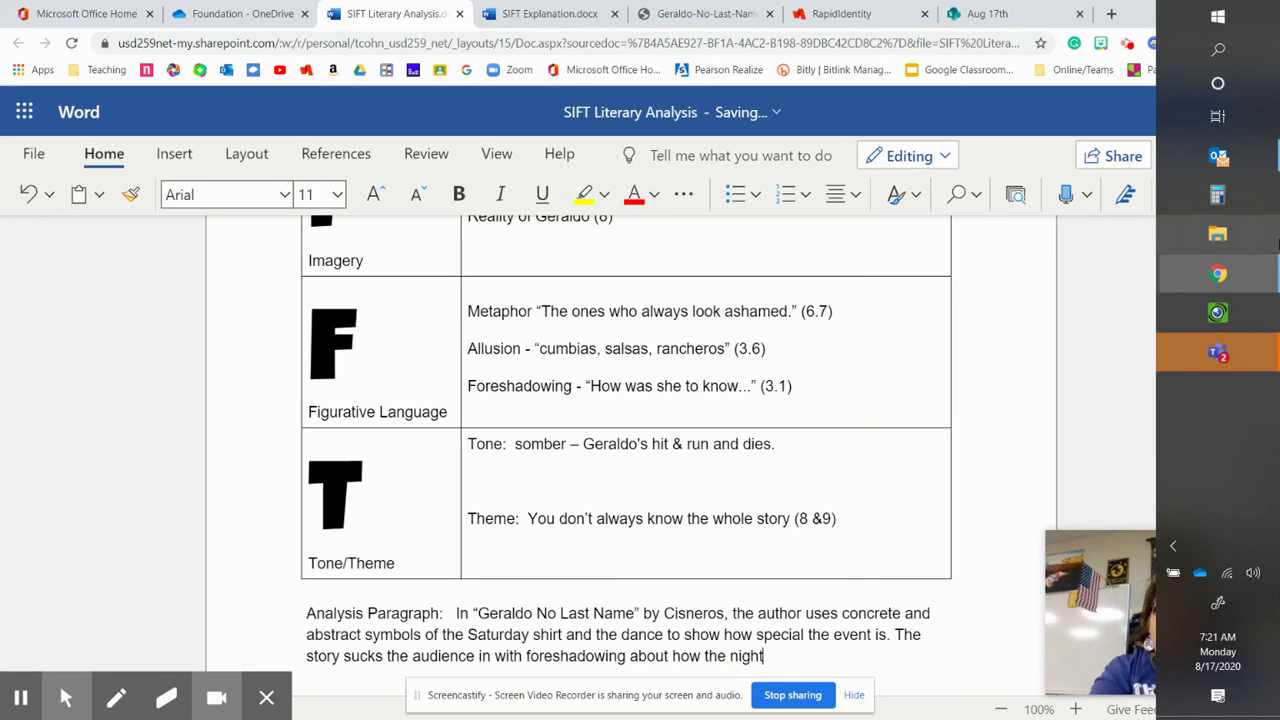
{"action": "type", "text": " goes from"}
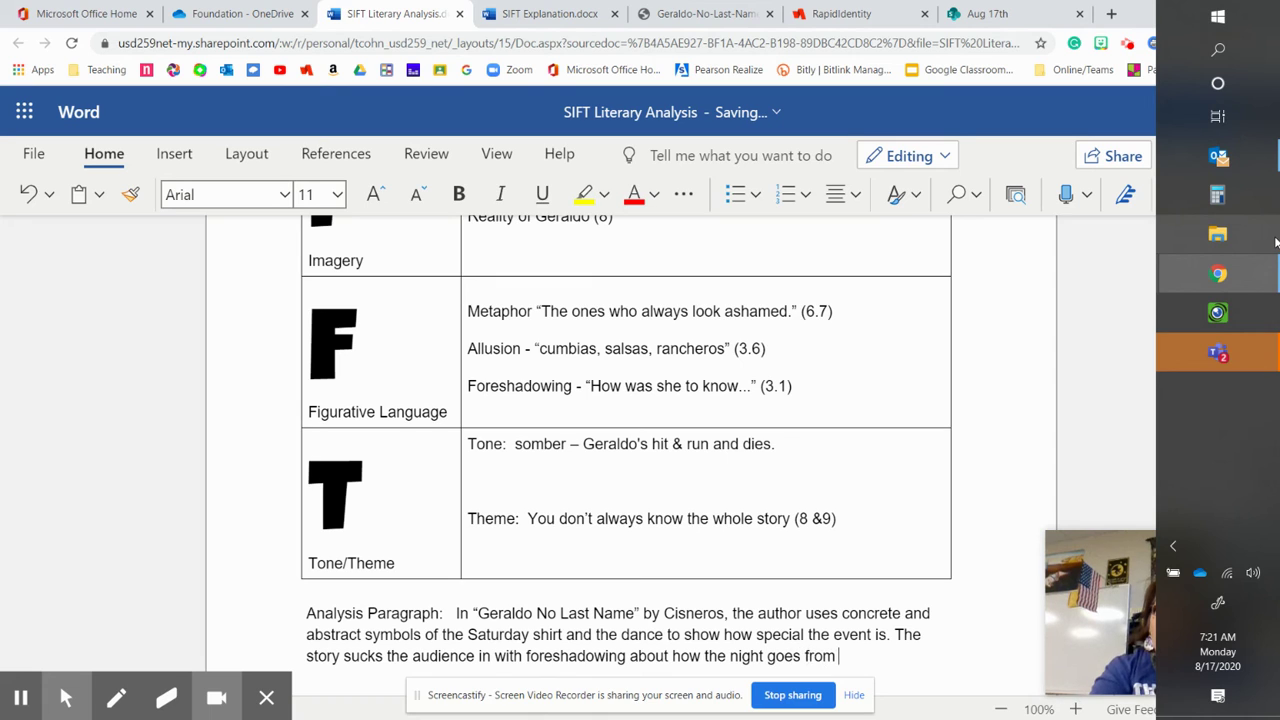
{"action": "type", "text": " enter"}
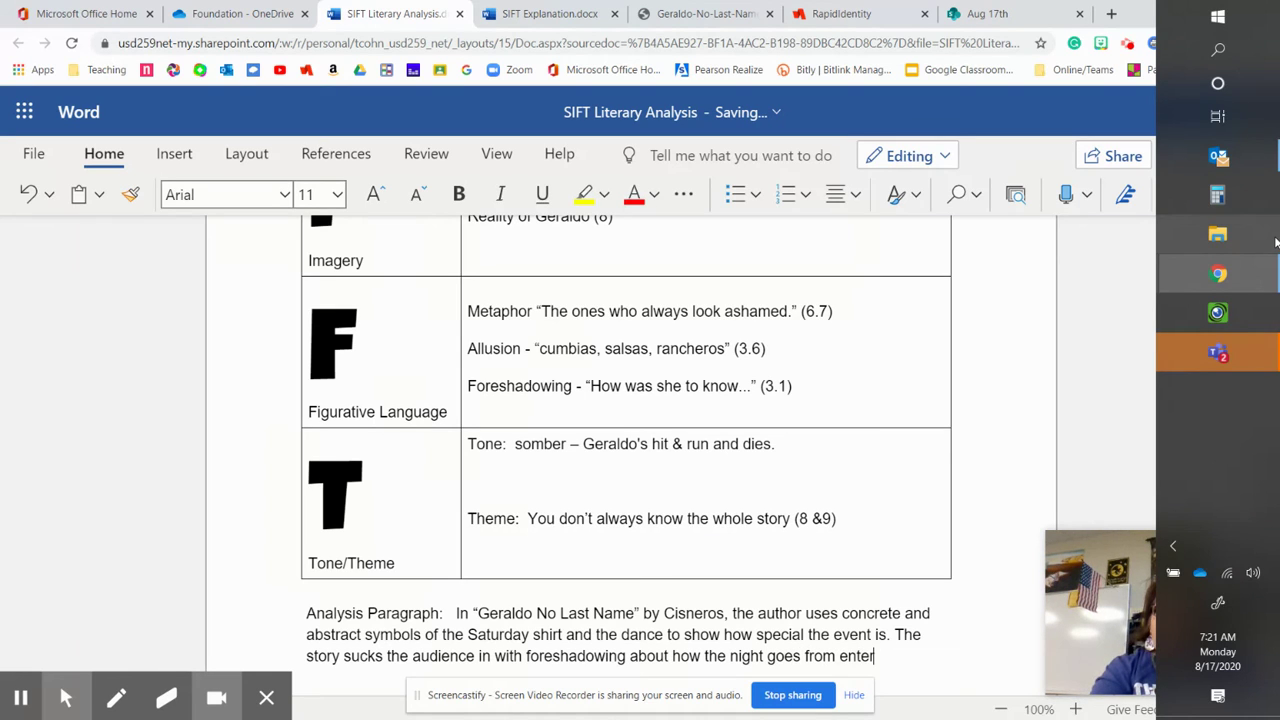
{"action": "type", "text": "tainment to trag"}
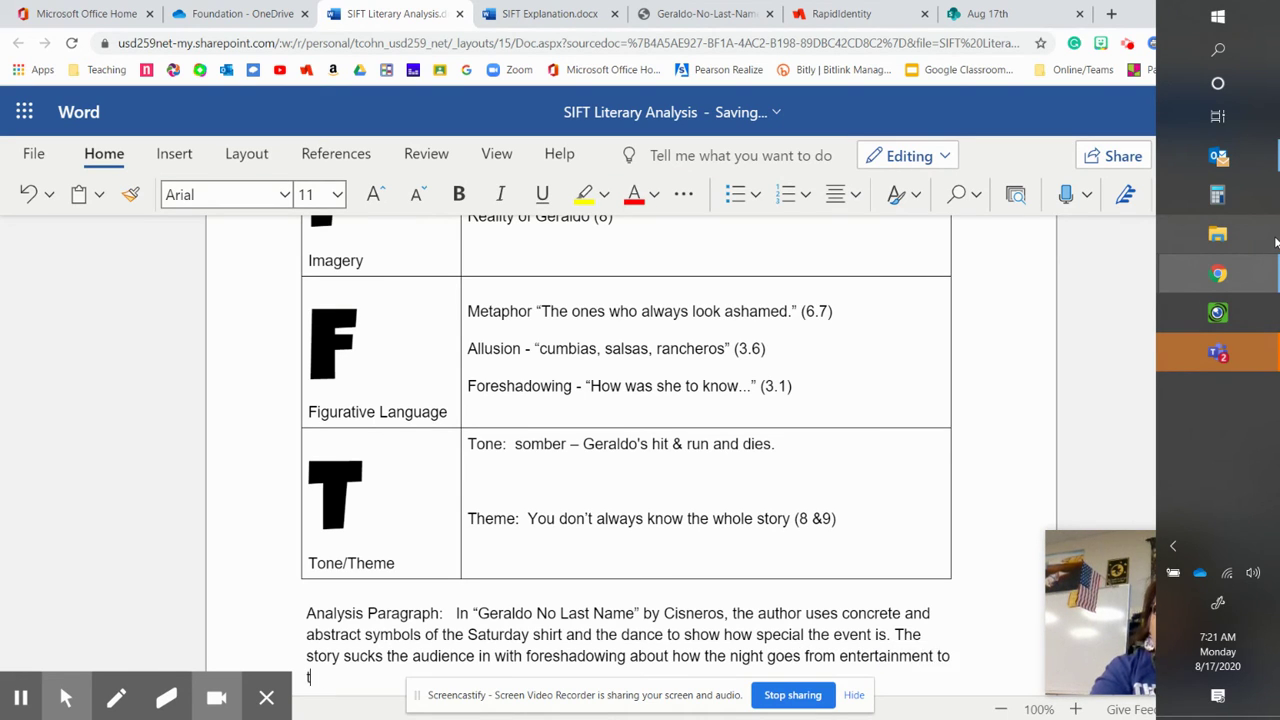
{"action": "type", "text": "edy"}
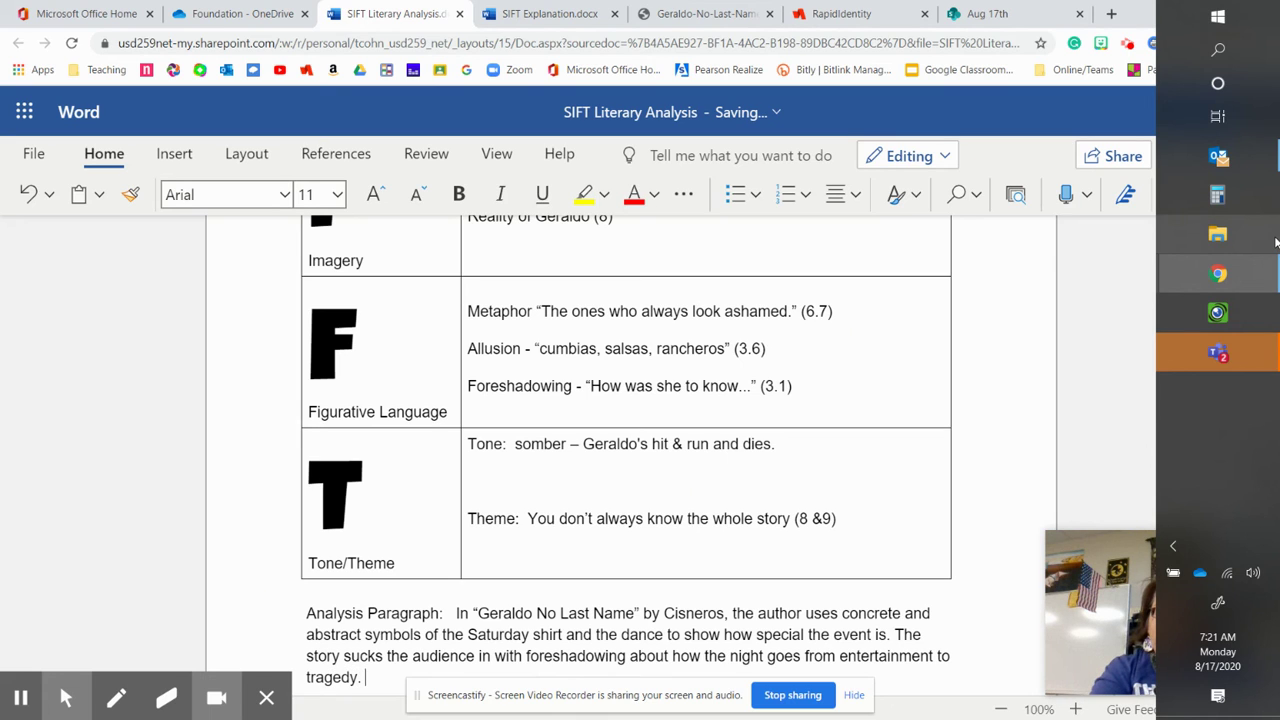
{"action": "type", "text": "."}
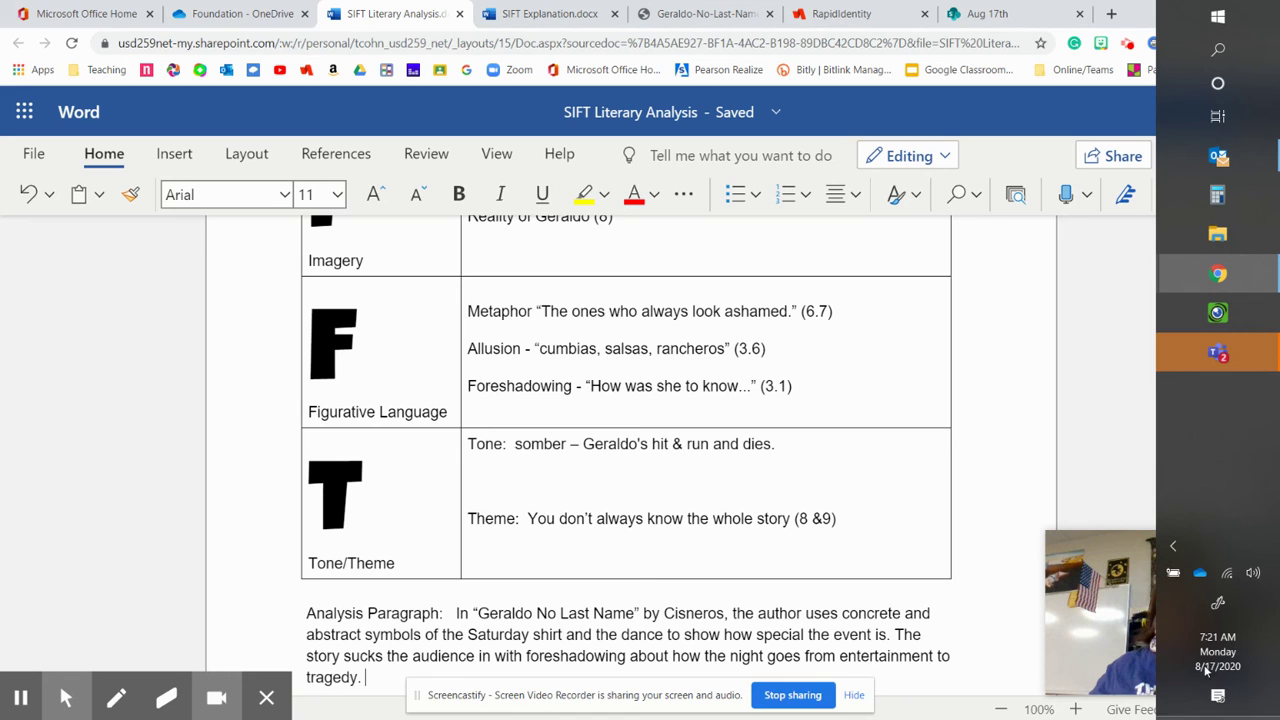
Review the chart entries and start the third sentence with: Geraldo goes from a handsome boy in green pants and a shiny shirt to a
{"action": "scroll", "coordinate": [919, 590], "scroll_direction": "up", "scroll_amount": 3}
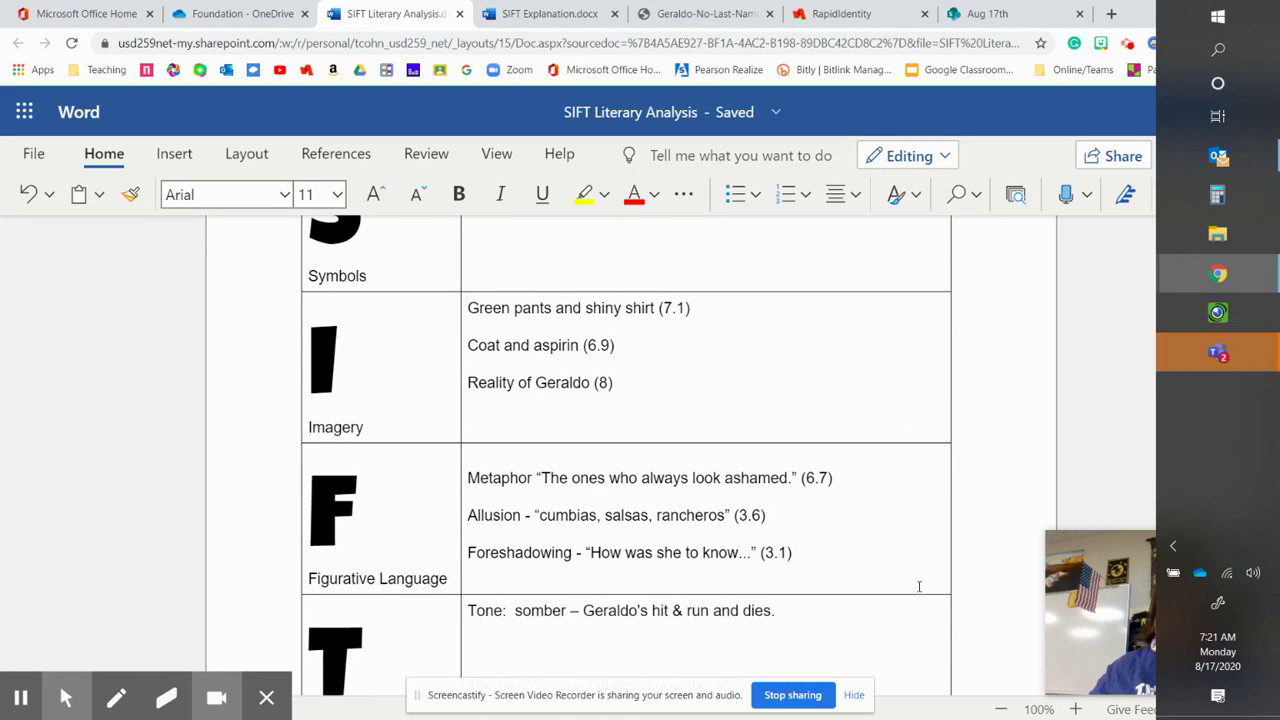
{"action": "scroll", "coordinate": [919, 587], "scroll_direction": "down", "scroll_amount": 1}
{"action": "scroll", "coordinate": [919, 587], "scroll_direction": "up", "scroll_amount": 1}
{"action": "scroll", "coordinate": [919, 587], "scroll_direction": "down", "scroll_amount": 2}
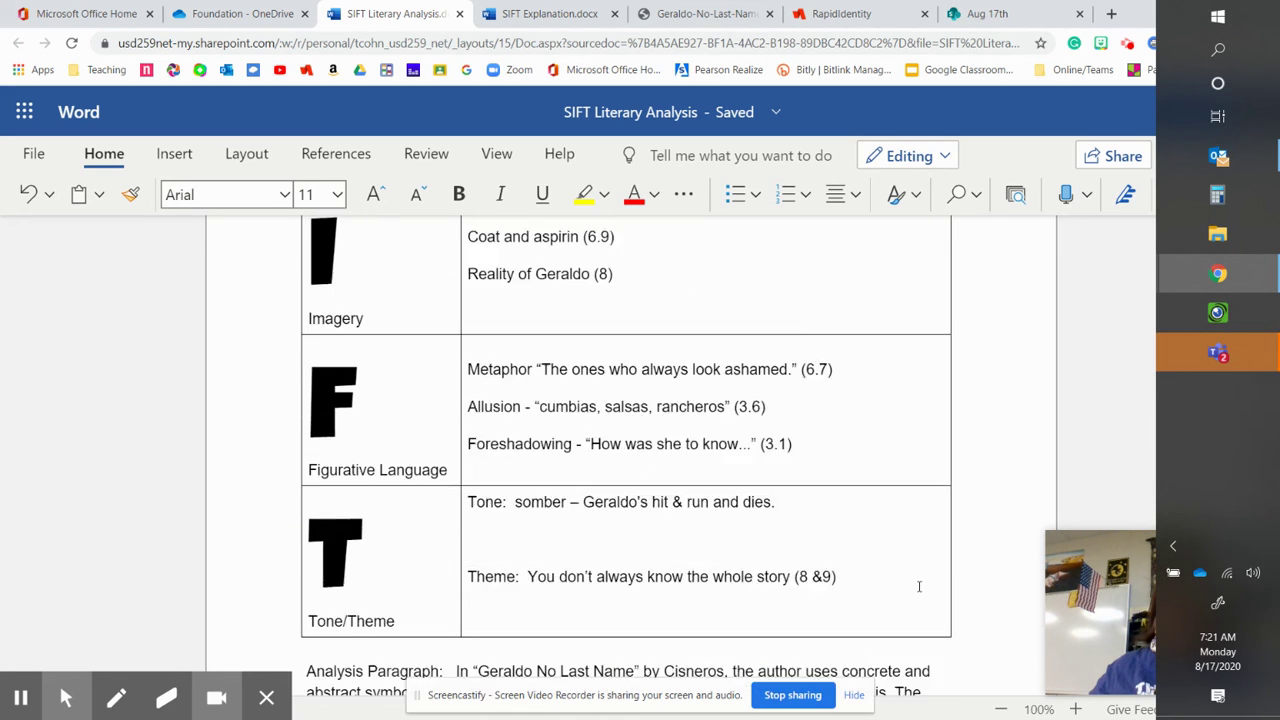
{"action": "scroll", "coordinate": [919, 587], "scroll_direction": "down", "scroll_amount": 2}
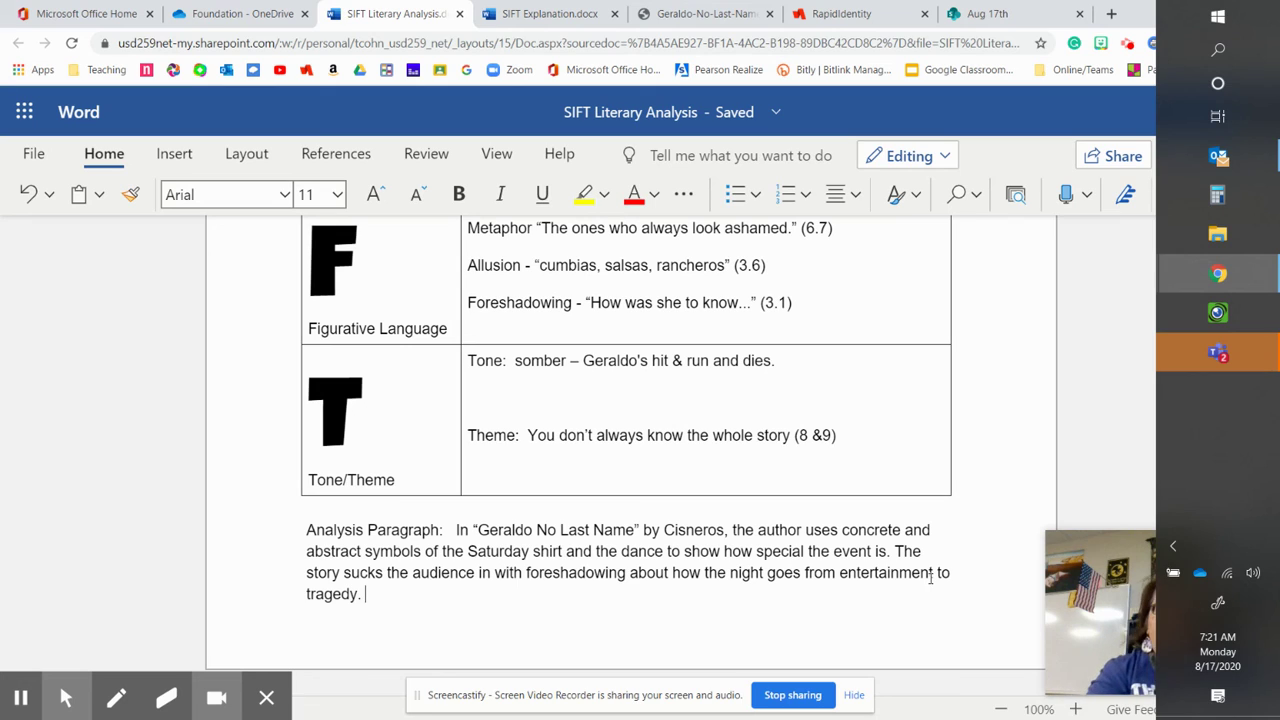
{"action": "type", "text": "Geraldo goes "}
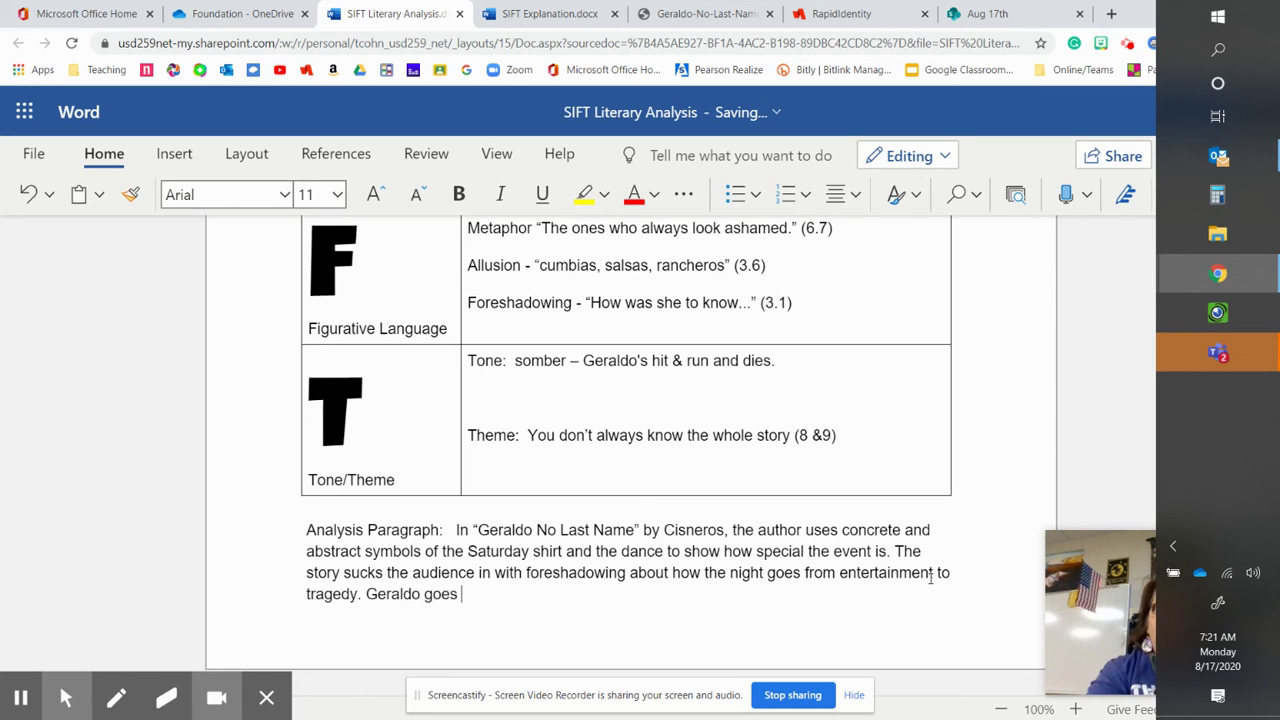
{"action": "type", "text": "from a "}
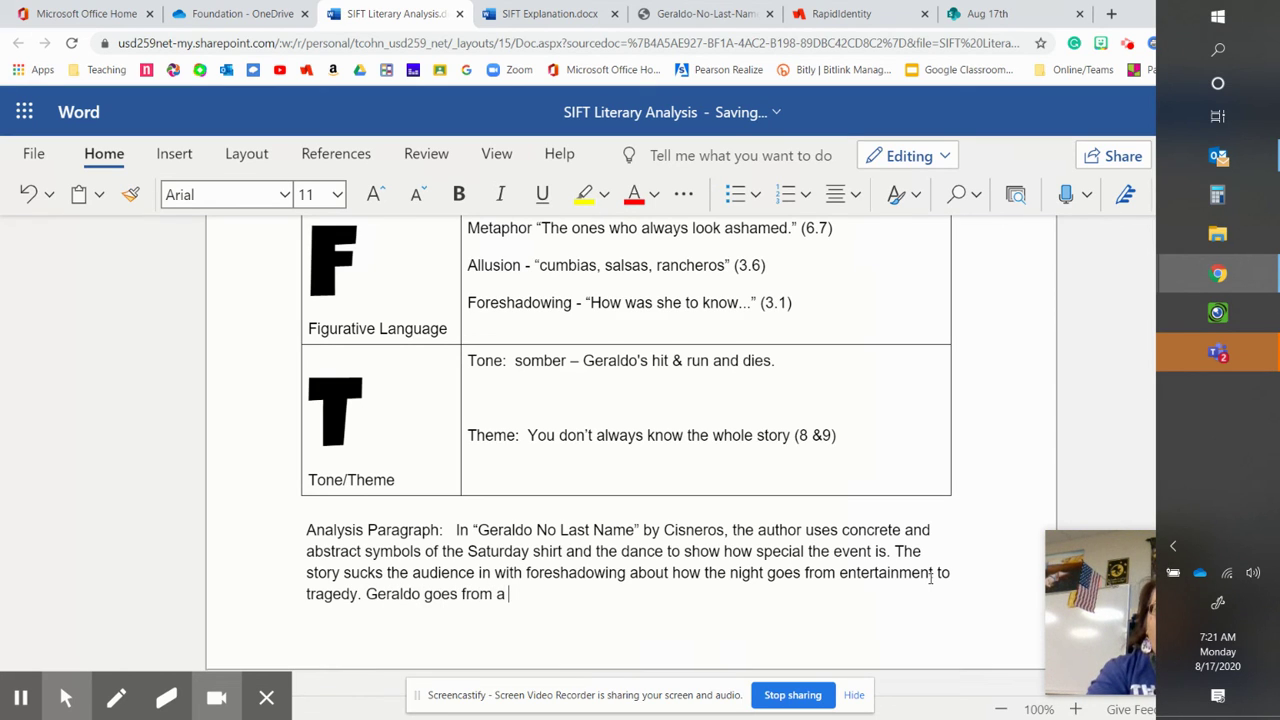
{"action": "type", "text": "handsome boy in green p"}
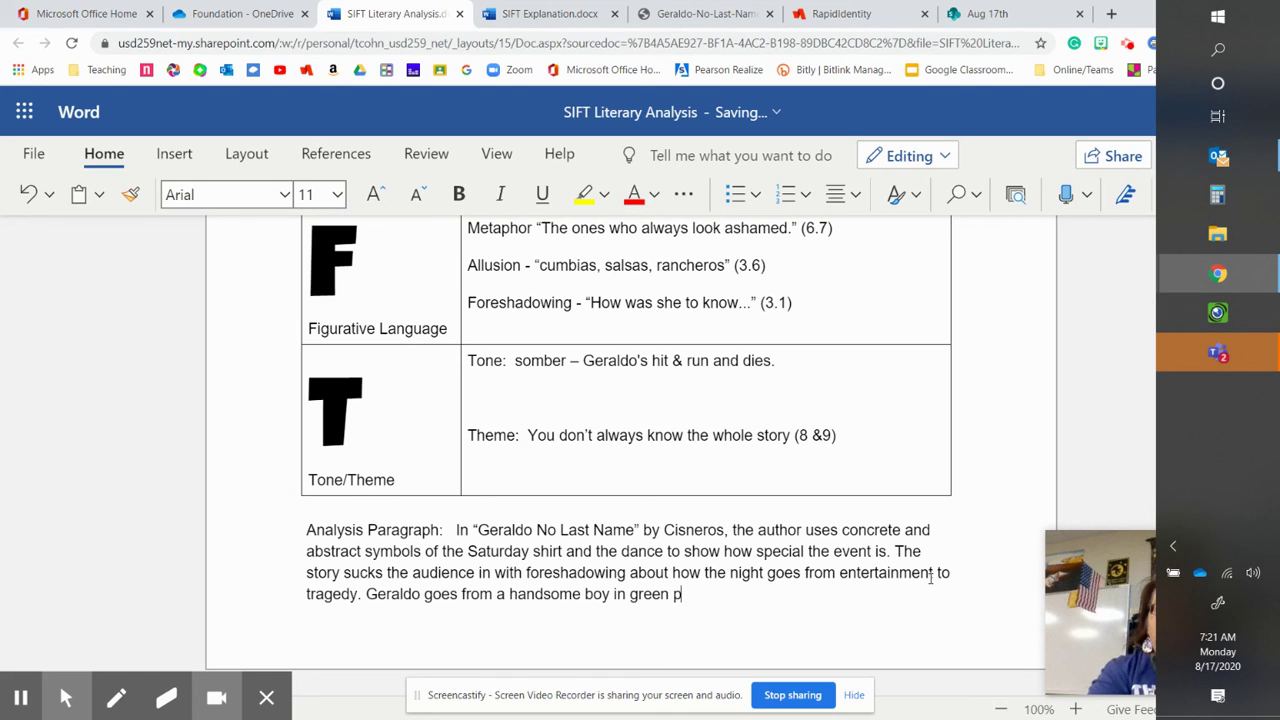
{"action": "type", "text": "ants and a"}
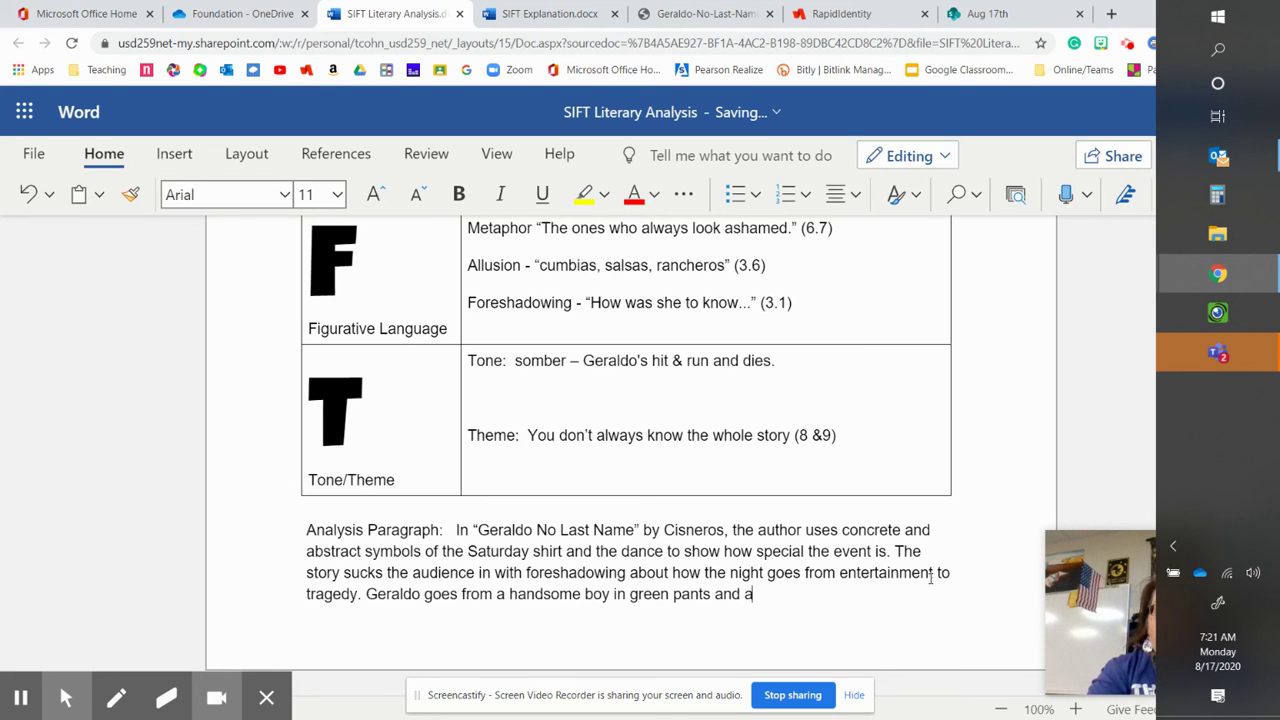
{"action": "type", "text": " shiny "}
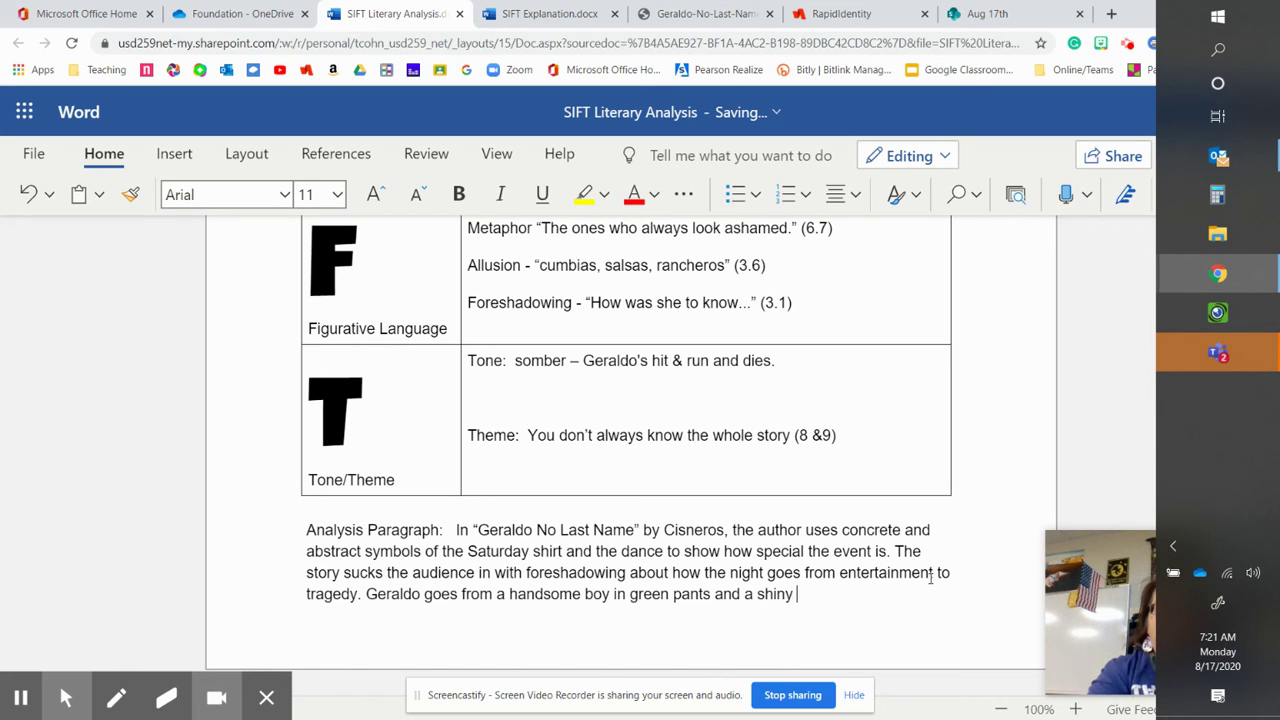
{"action": "type", "text": "shirt to a "}
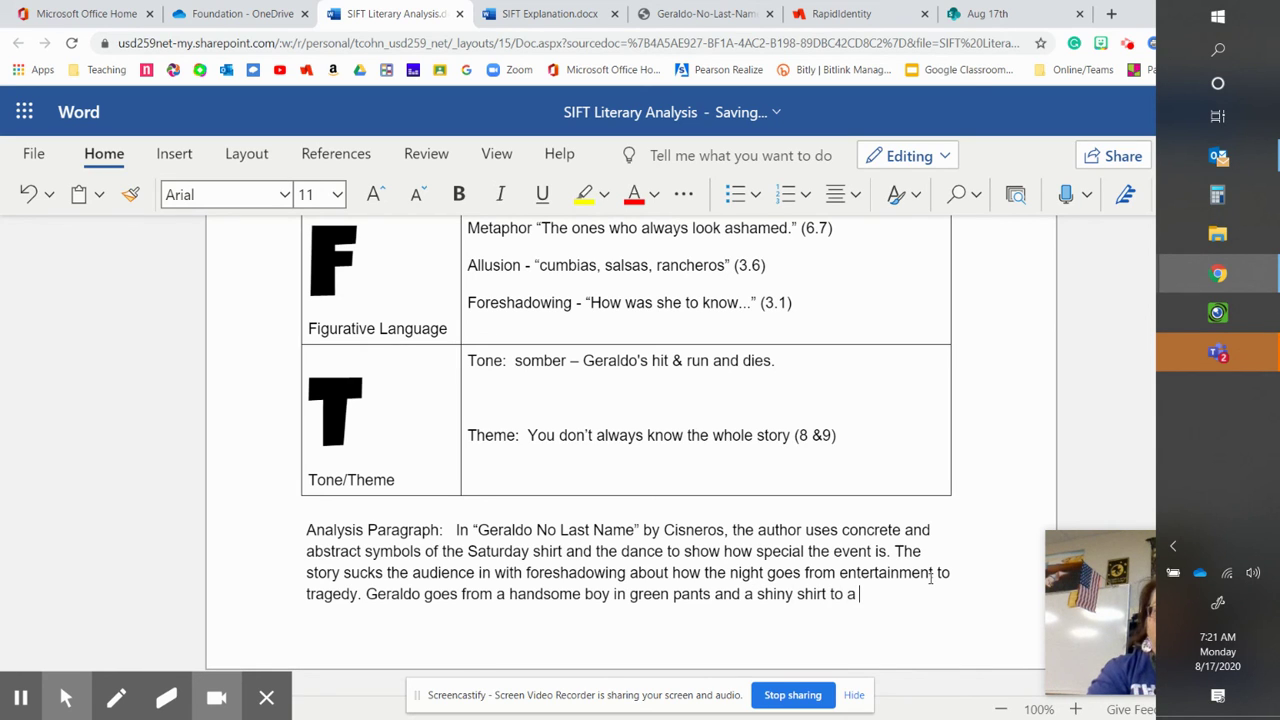
Complete the sentence about Geraldo with: corpse in the hospital where no one can call his family
{"action": "type", "text": "corpose"}
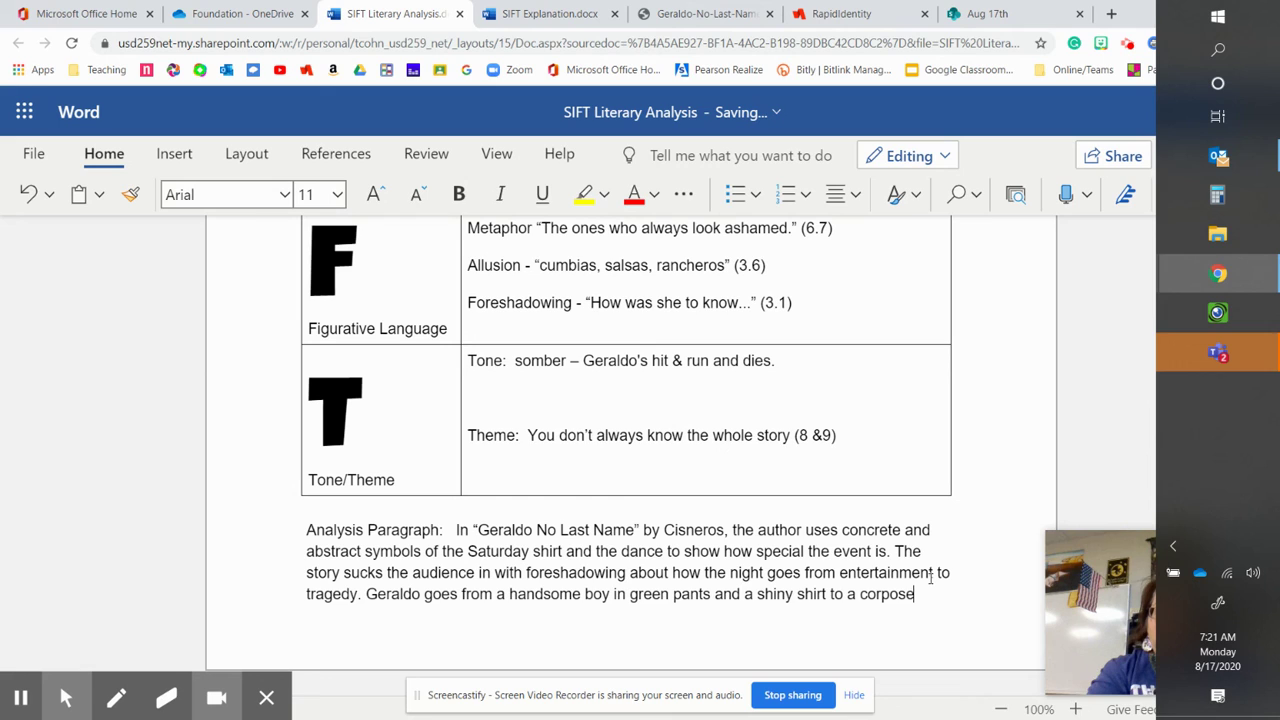
{"action": "key", "text": "BackSpace"}
{"action": "key", "text": "BackSpace"}
{"action": "key", "text": "BackSpace"}
{"action": "type", "text": "s"}
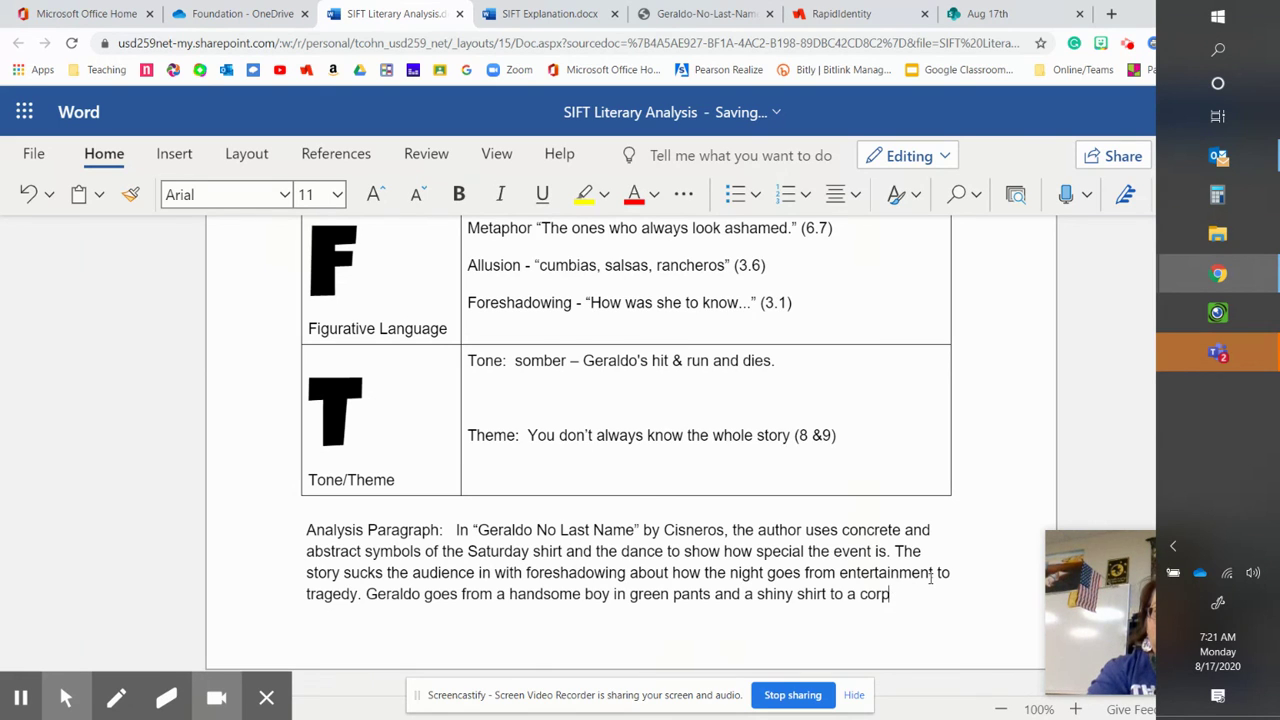
{"action": "type", "text": "e in the hospi"}
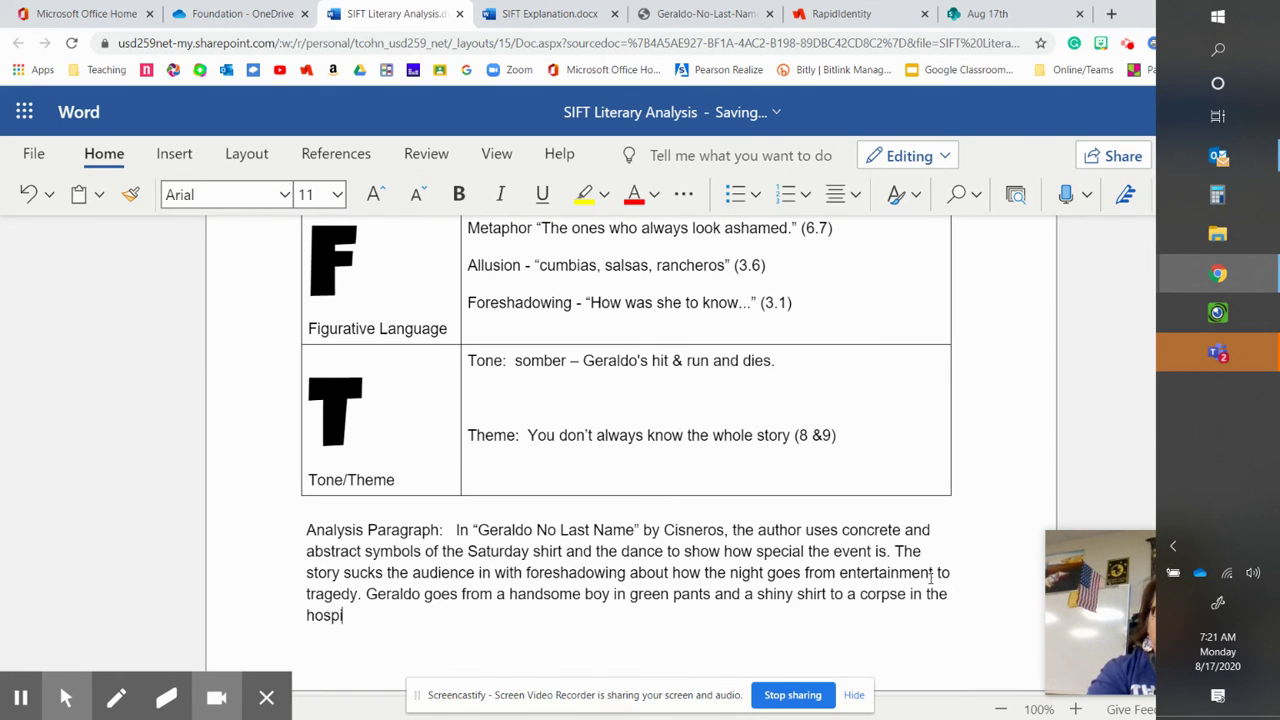
{"action": "type", "text": "tal where"}
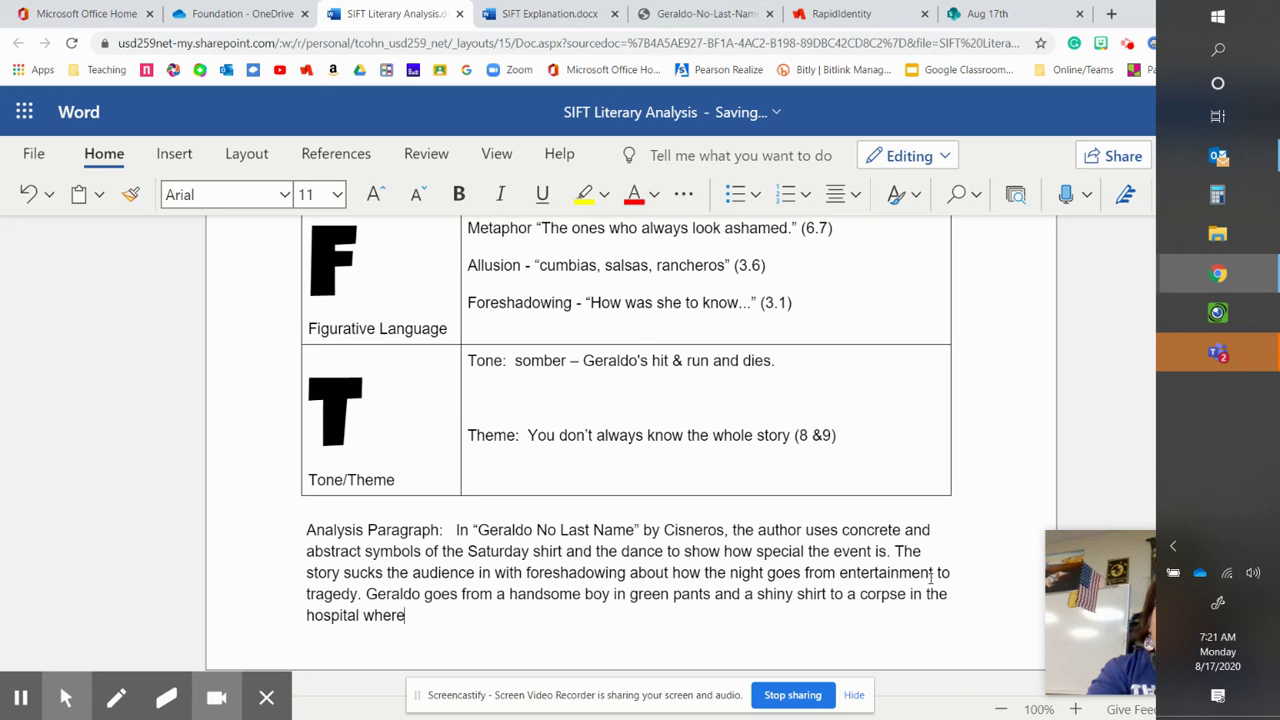
{"action": "type", "text": " no one can c"}
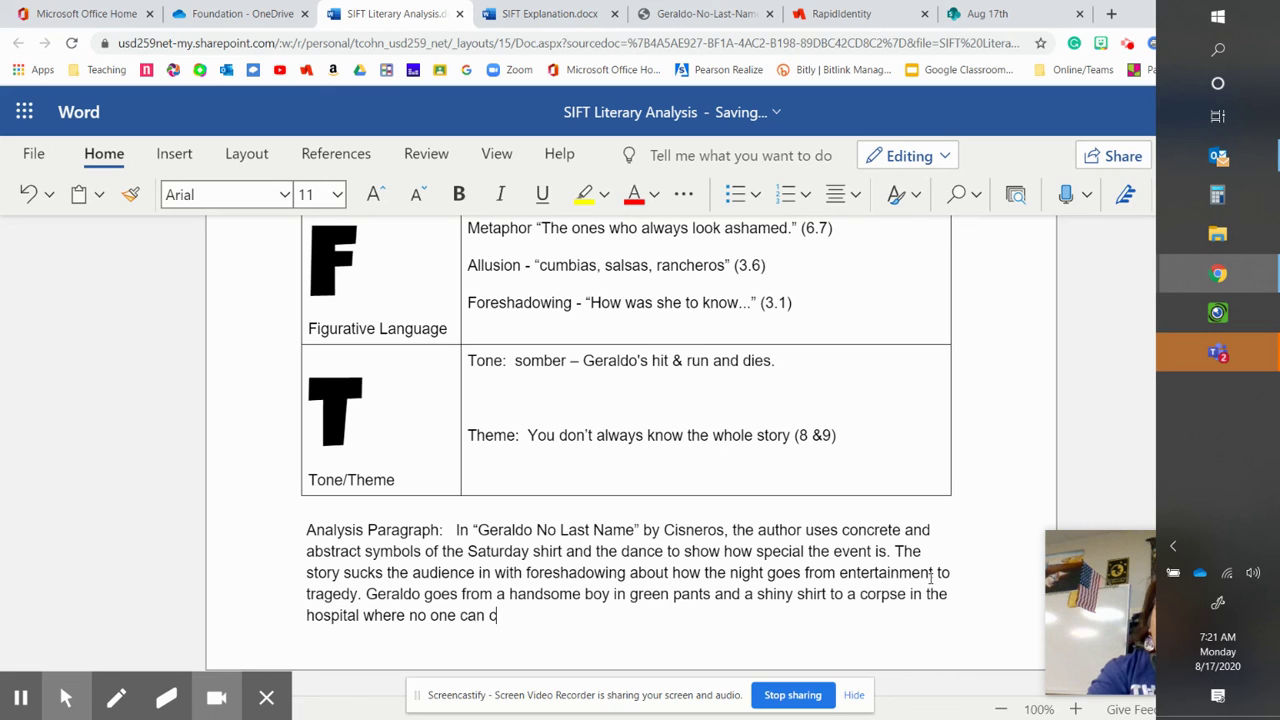
{"action": "type", "text": "all his family."}
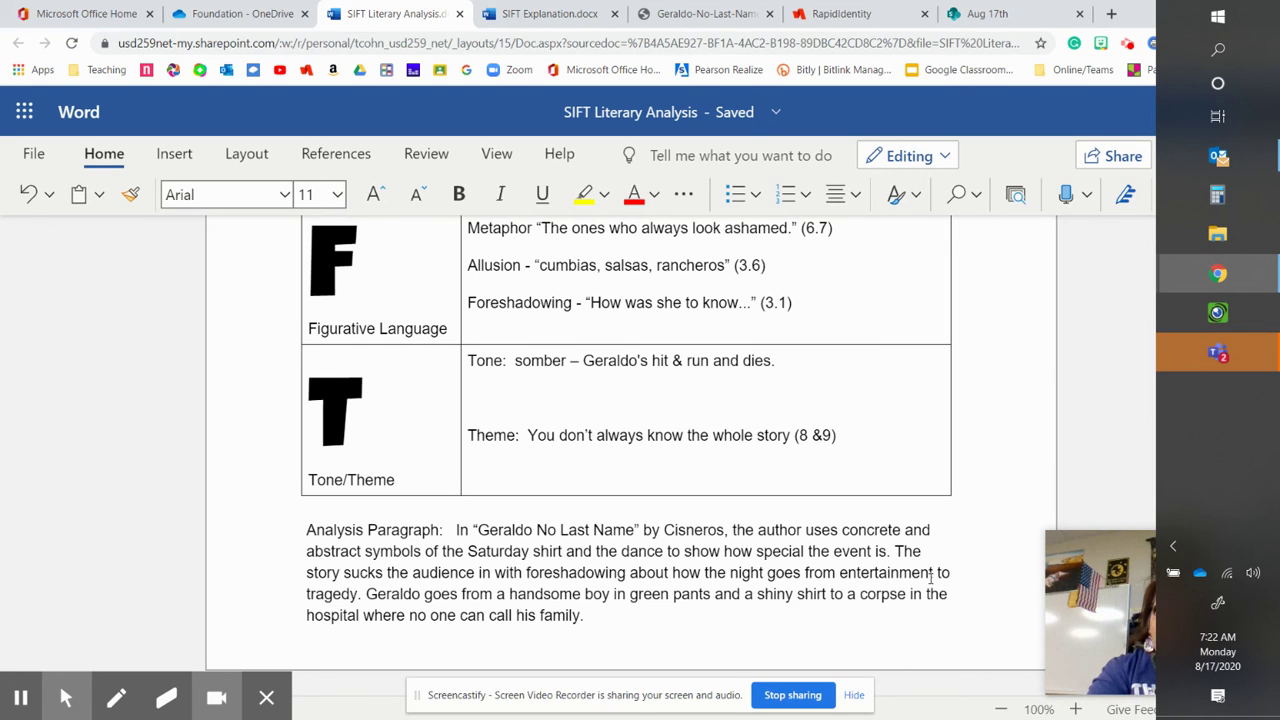
Begin the fourth sentence of the analysis paragraph with: The author uses this story to teach the audience you don't always know the
{"action": "type", "text": "The author "}
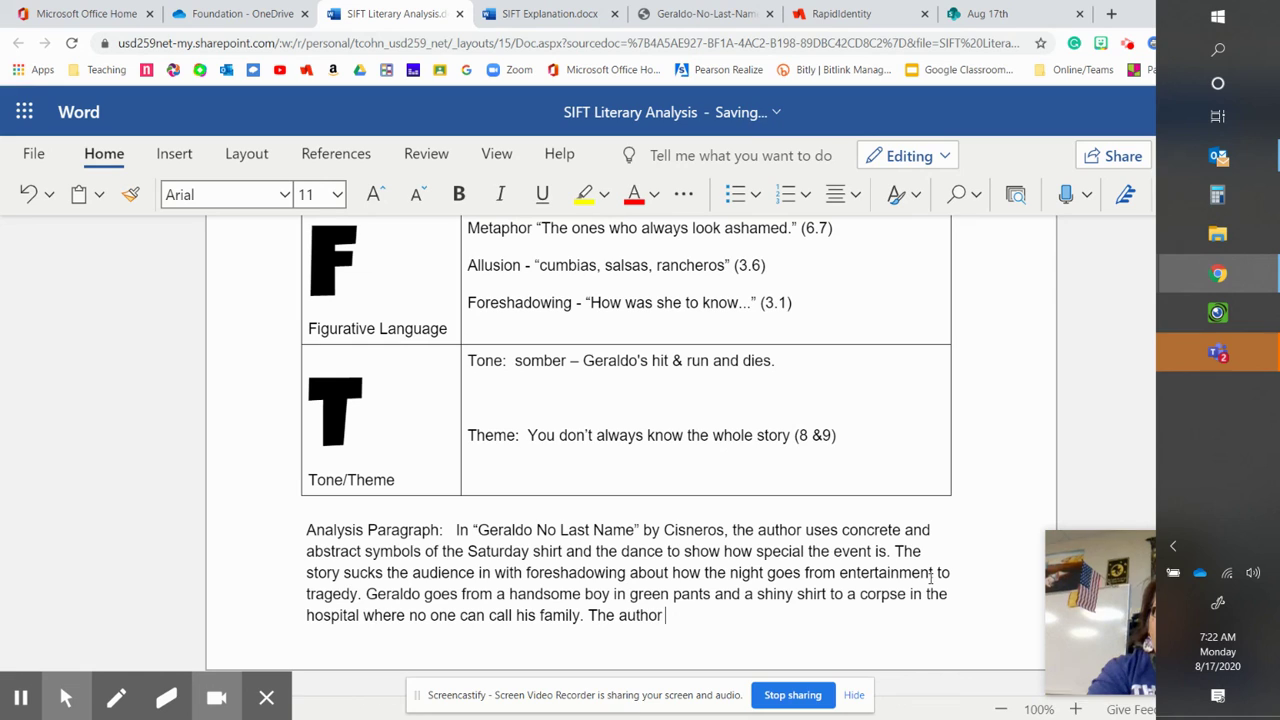
{"action": "type", "text": "uses this story to "}
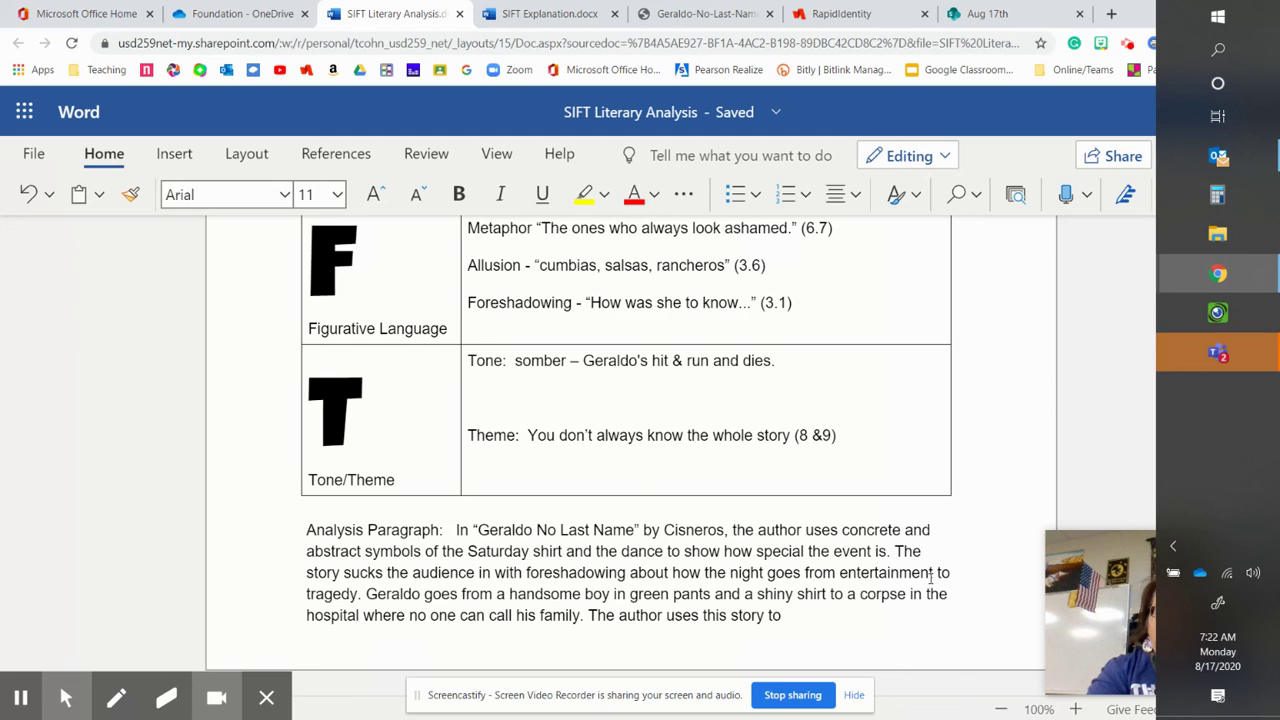
{"action": "type", "text": "teach "}
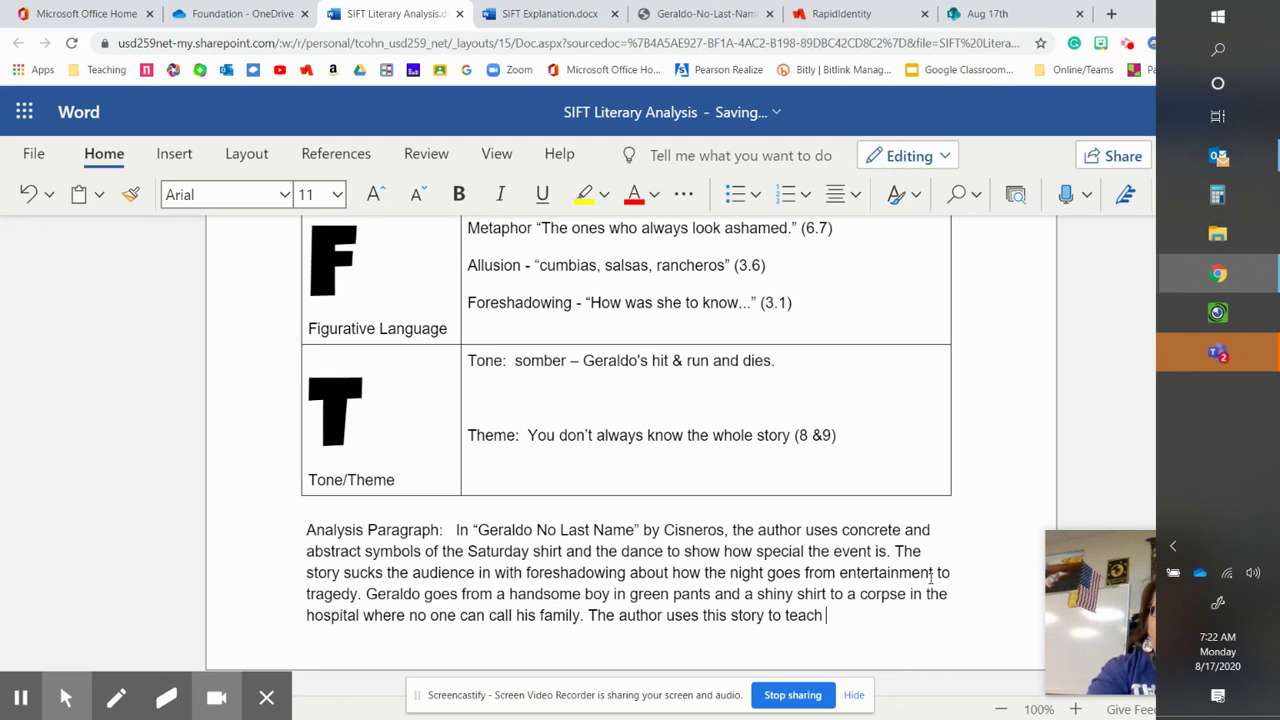
{"action": "type", "text": "the audien"}
{"action": "type", "text": "y"}
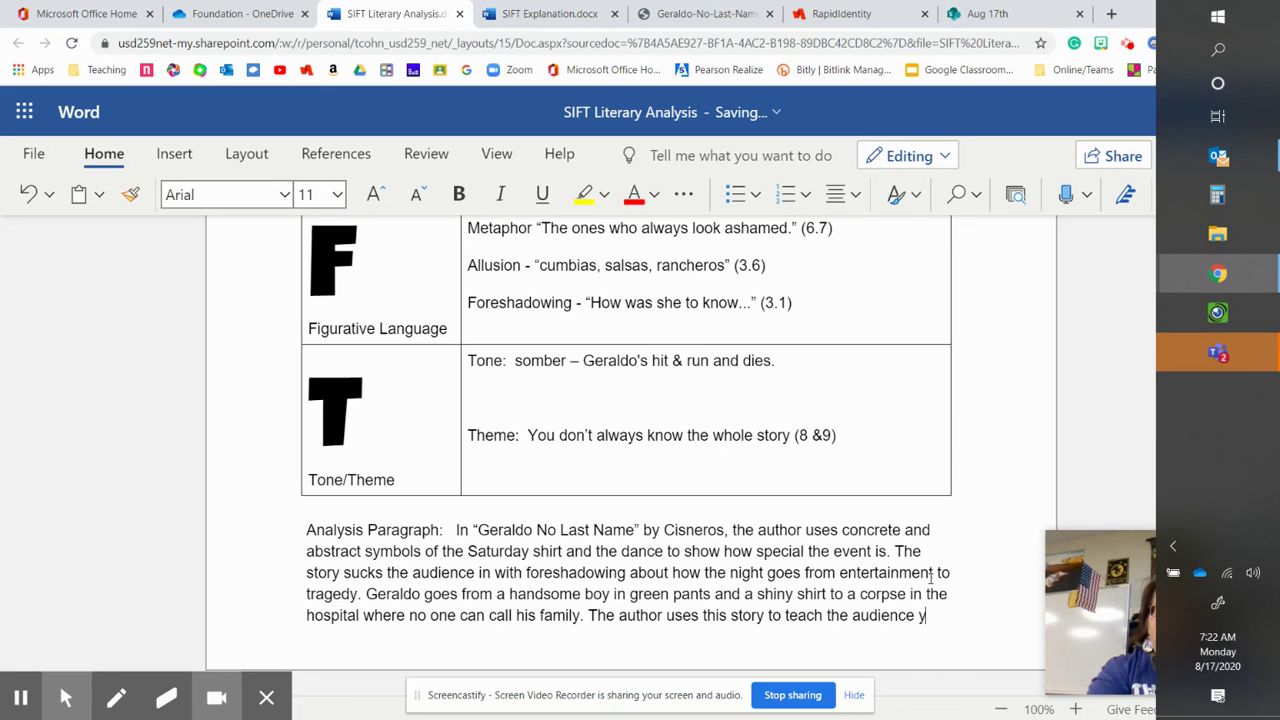
{"action": "type", "text": "ou don't always know th"}
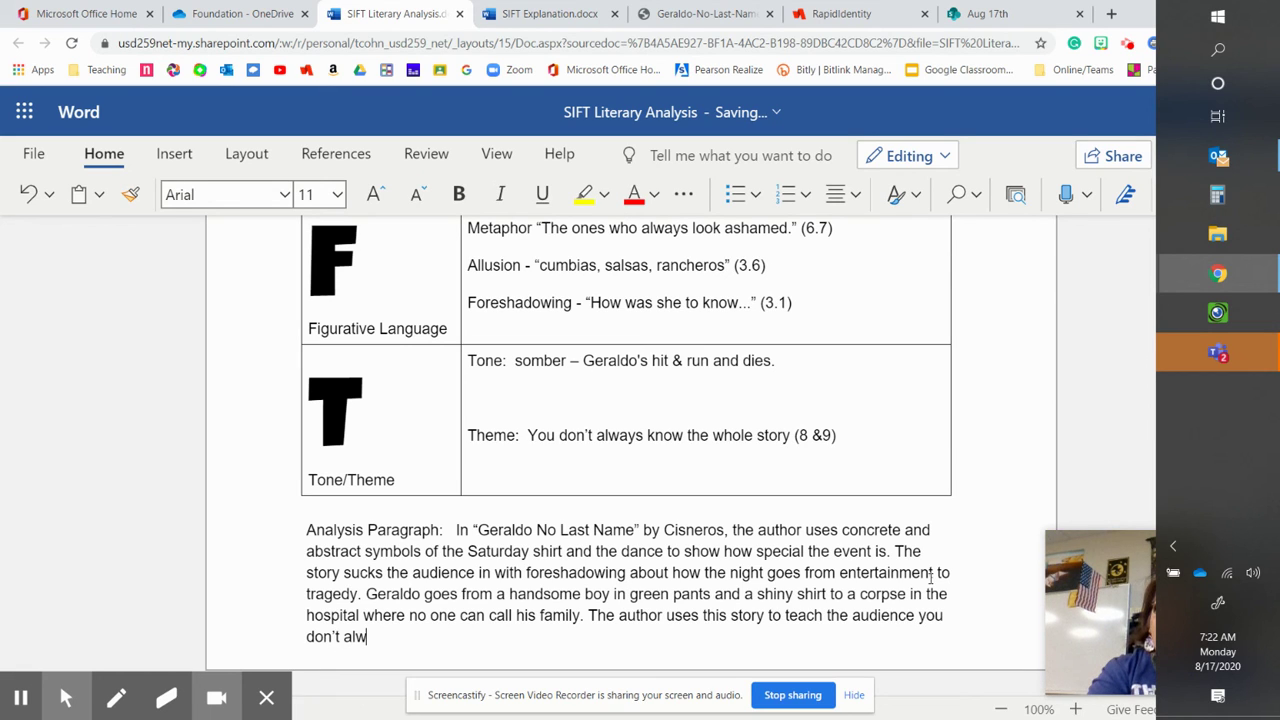
{"action": "type", "text": "e "}
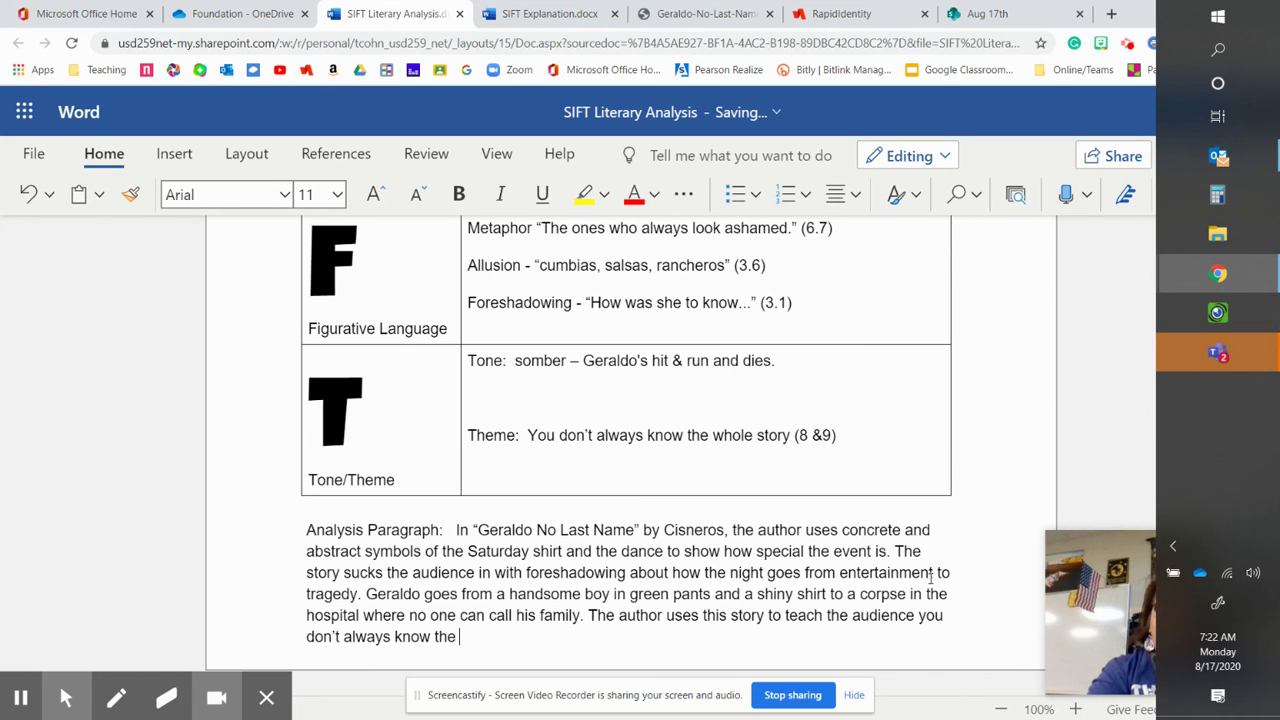
Complete the sentence about what the author teaches with: whole story becuase Geraldo has an entire life Marin doesn't know about
{"action": "type", "text": "whole st"}
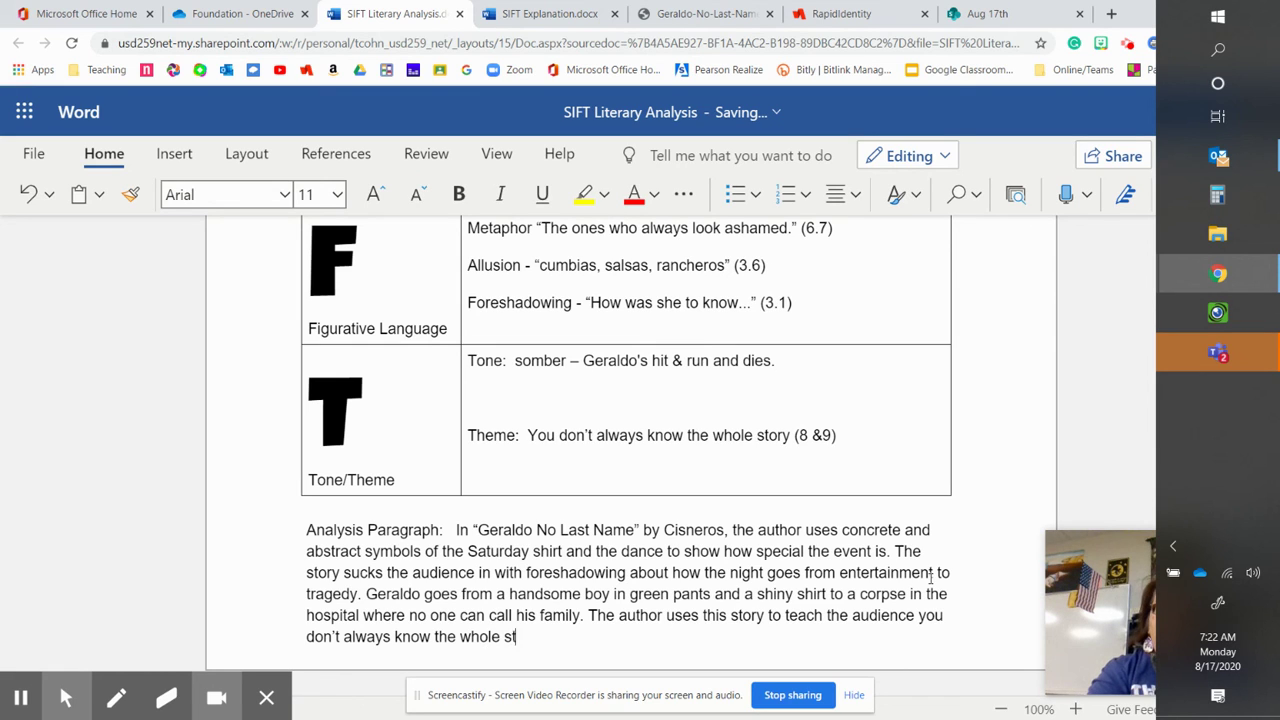
{"action": "type", "text": "ory becuase "}
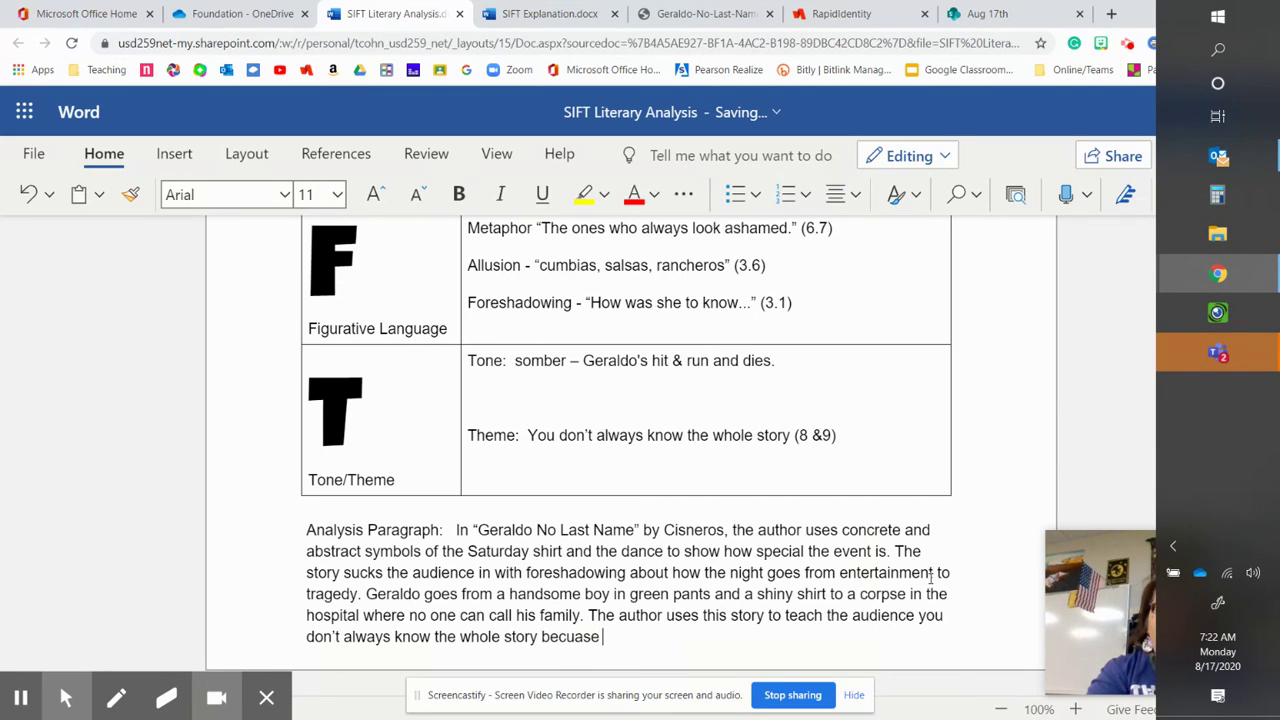
{"action": "type", "text": "Geraldo a"}
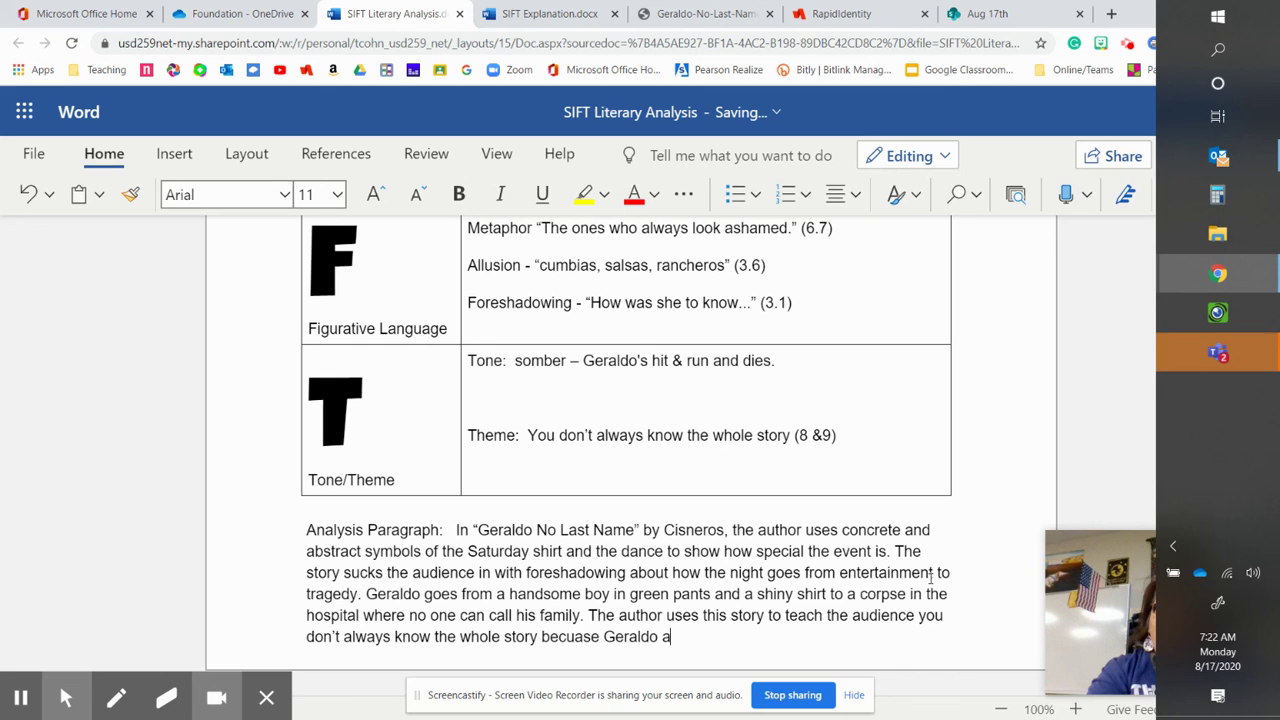
{"action": "key", "text": "BackSpace"}
{"action": "type", "text": "has an entire life "}
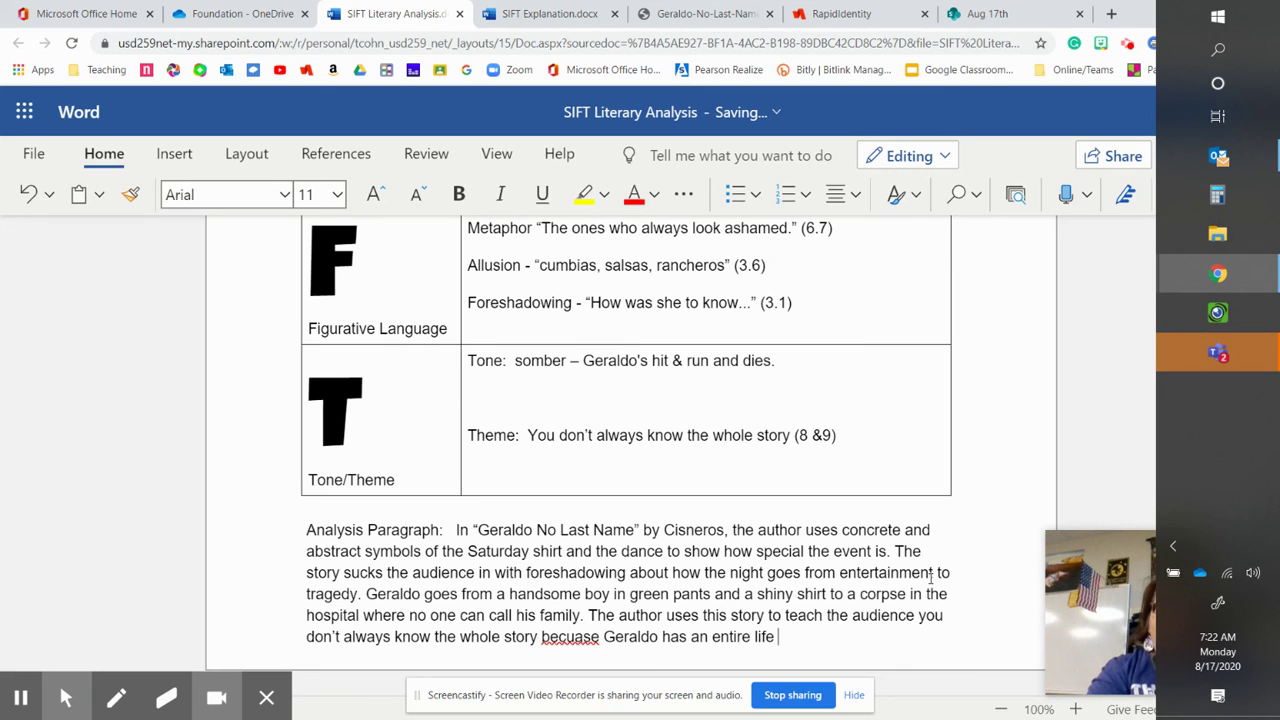
{"action": "type", "text": "Marin doesn't know "}
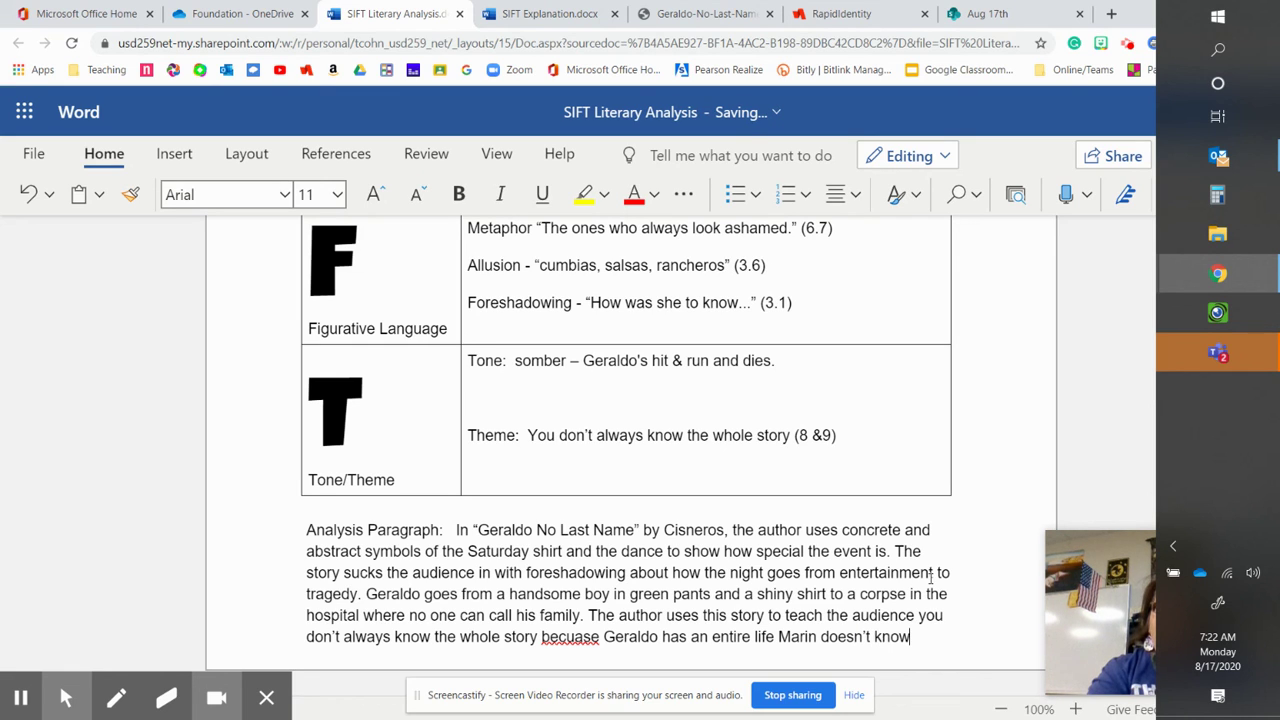
{"action": "type", "text": "about."}
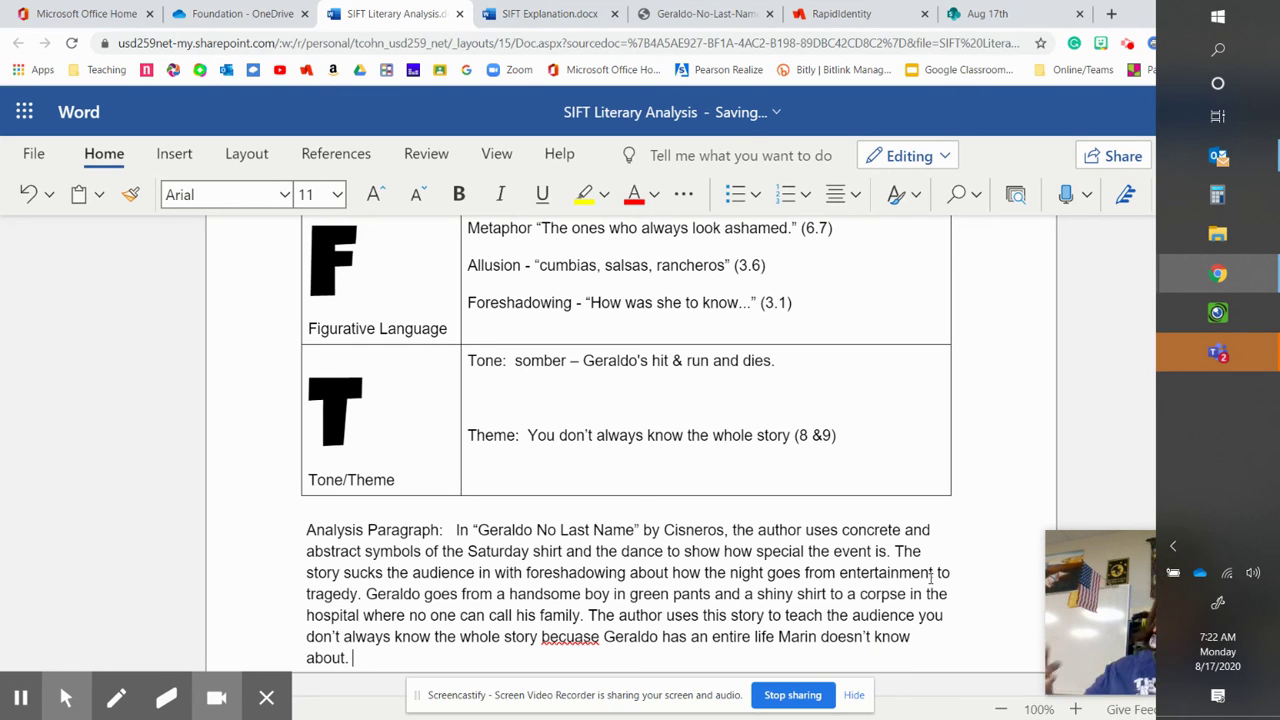